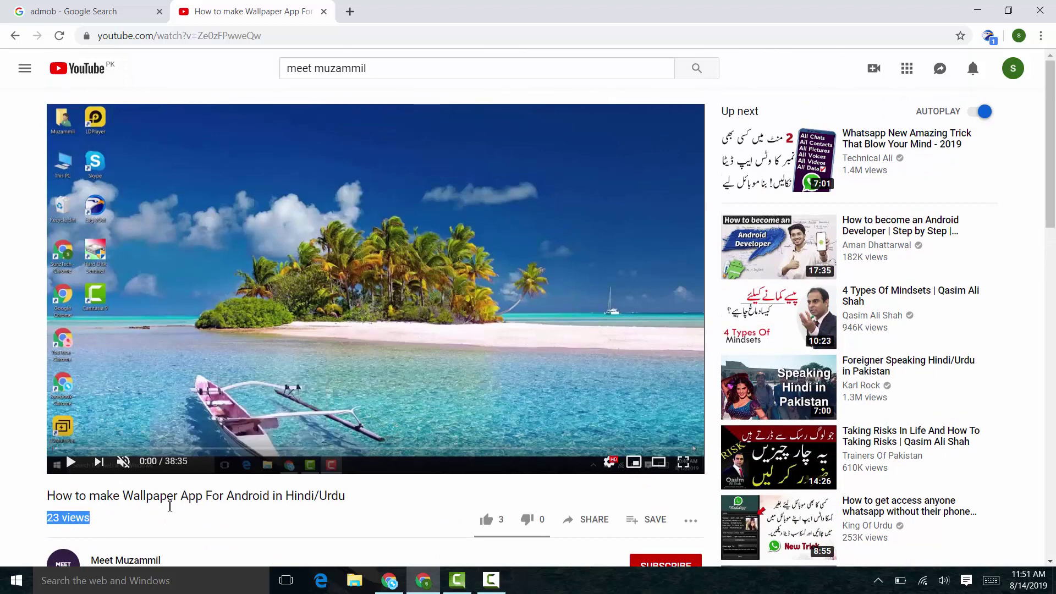
Examine the title, view count and description of the YouTube video about making an Android wallpaper app
double_click(190, 495)
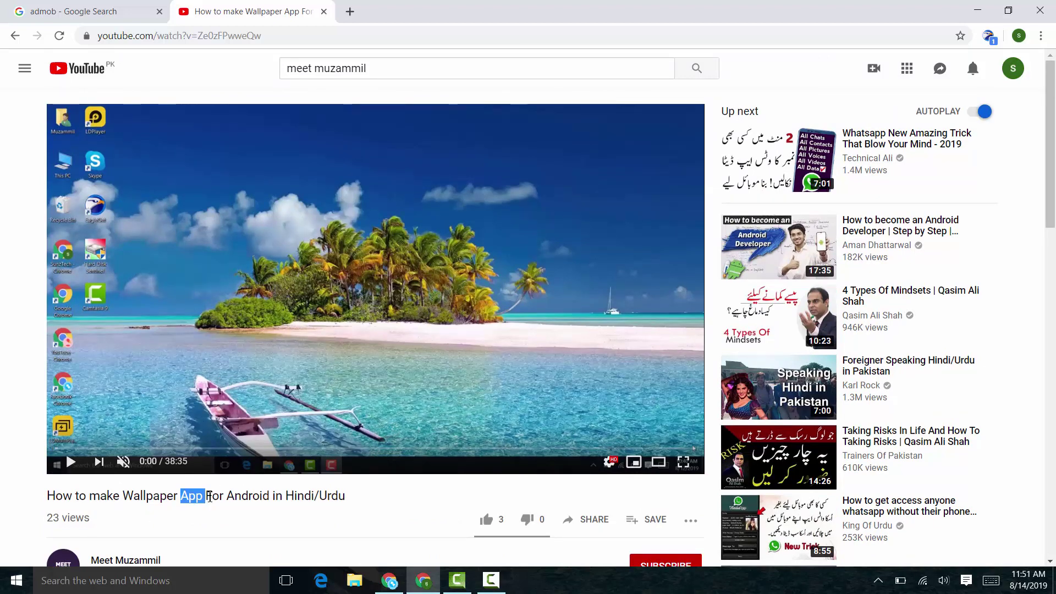
click(208, 496)
double_click(205, 496)
double_click(204, 496)
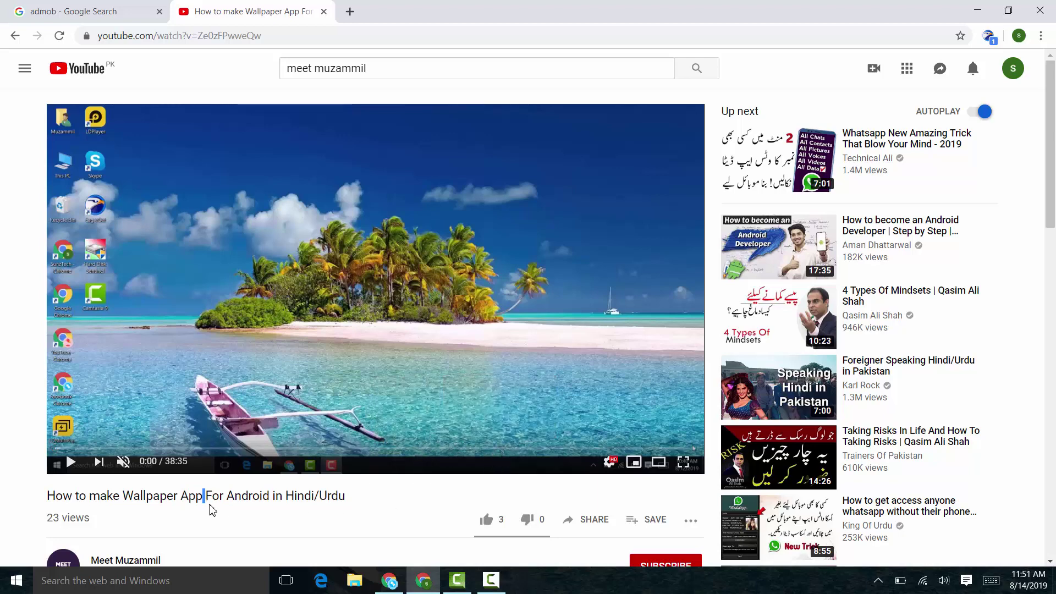
triple_click(66, 520)
click(164, 517)
double_click(292, 499)
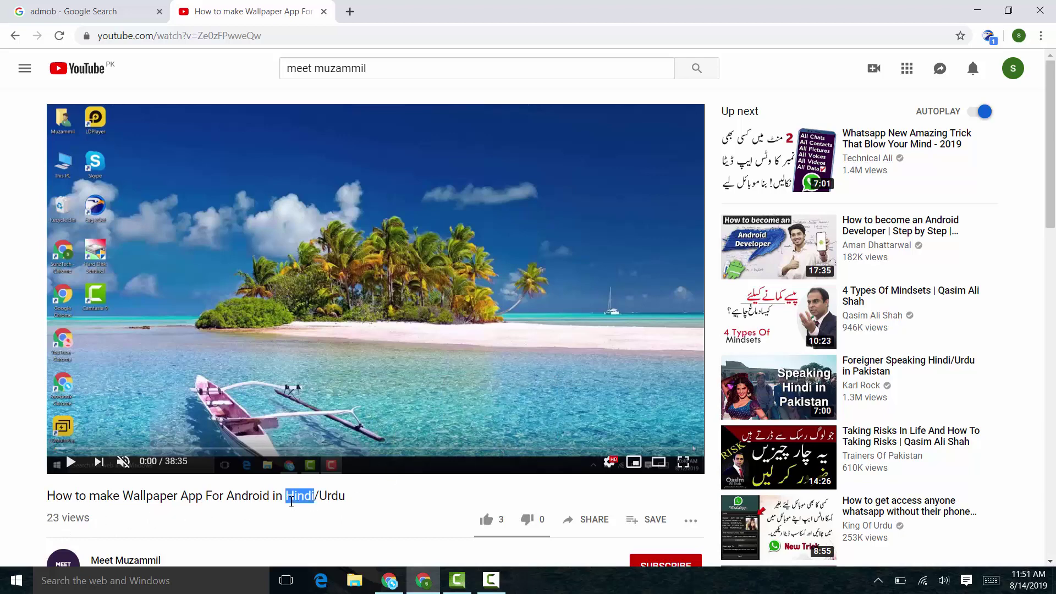
click(299, 493)
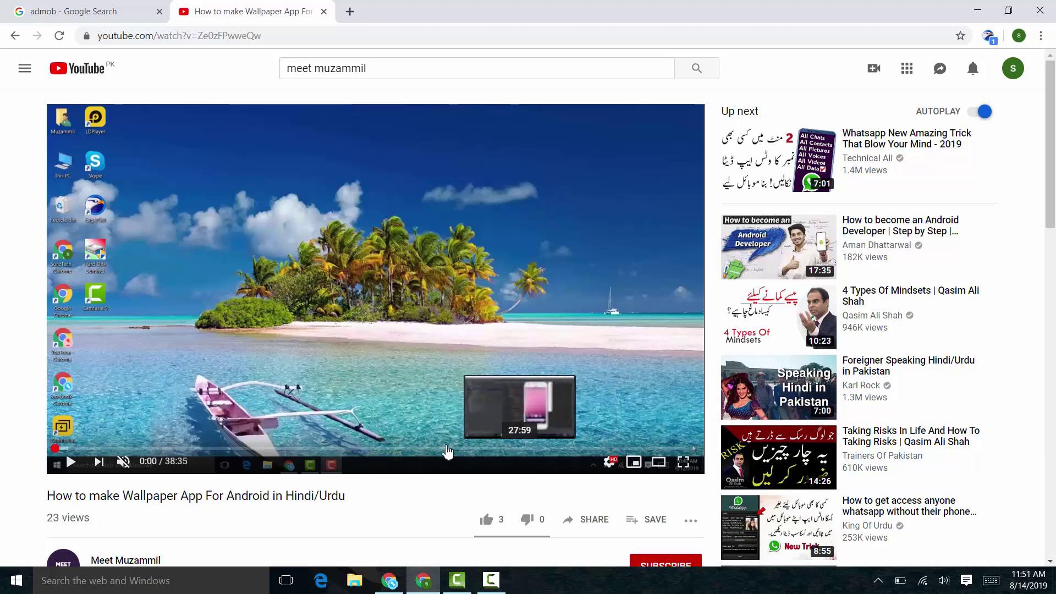
scroll(202, 285, down, 3)
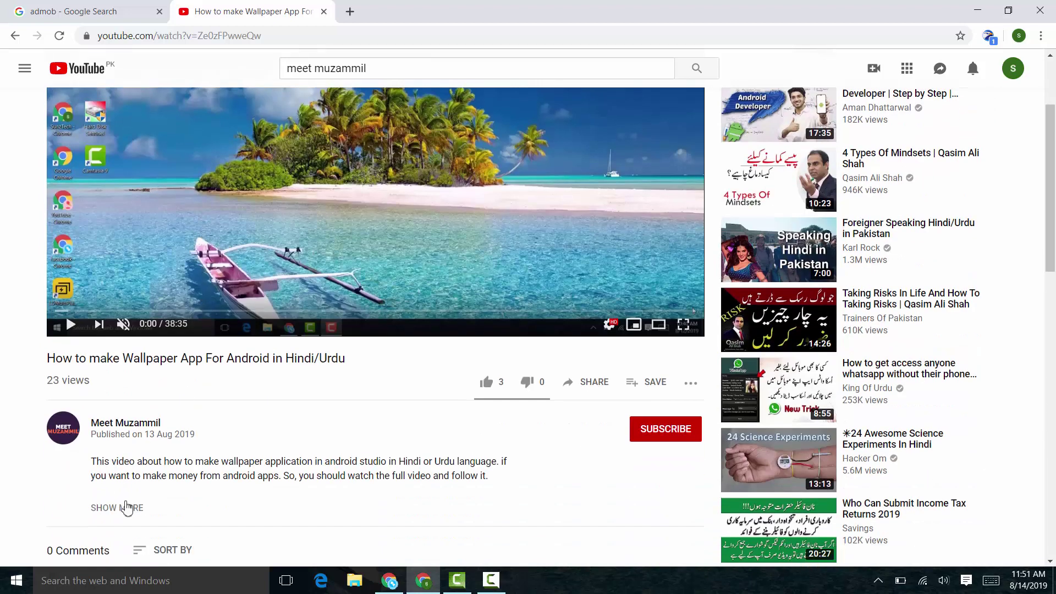
scroll(204, 417, down, 2)
scroll(205, 357, down, 2)
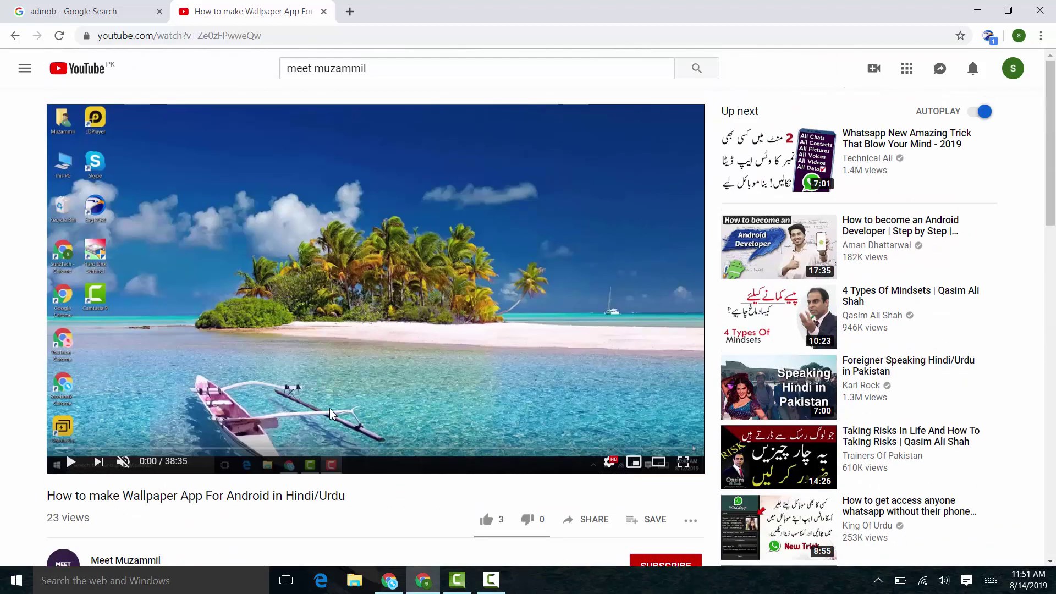
scroll(352, 286, up, 6)
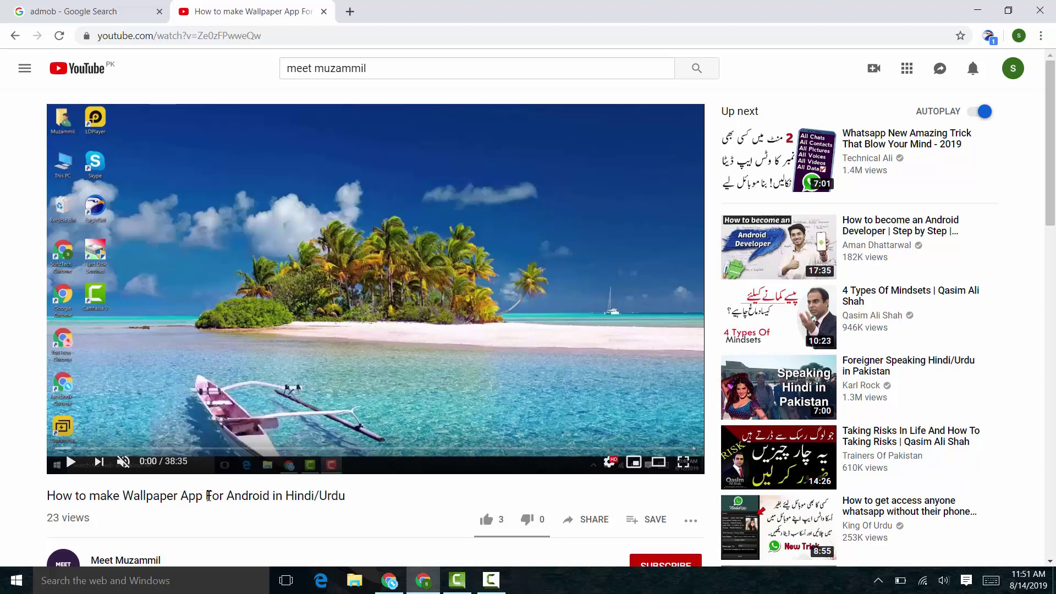
double_click(205, 497)
double_click(207, 497)
click(205, 499)
Return to the page with the AdMob search results and load google.com there
click(88, 12)
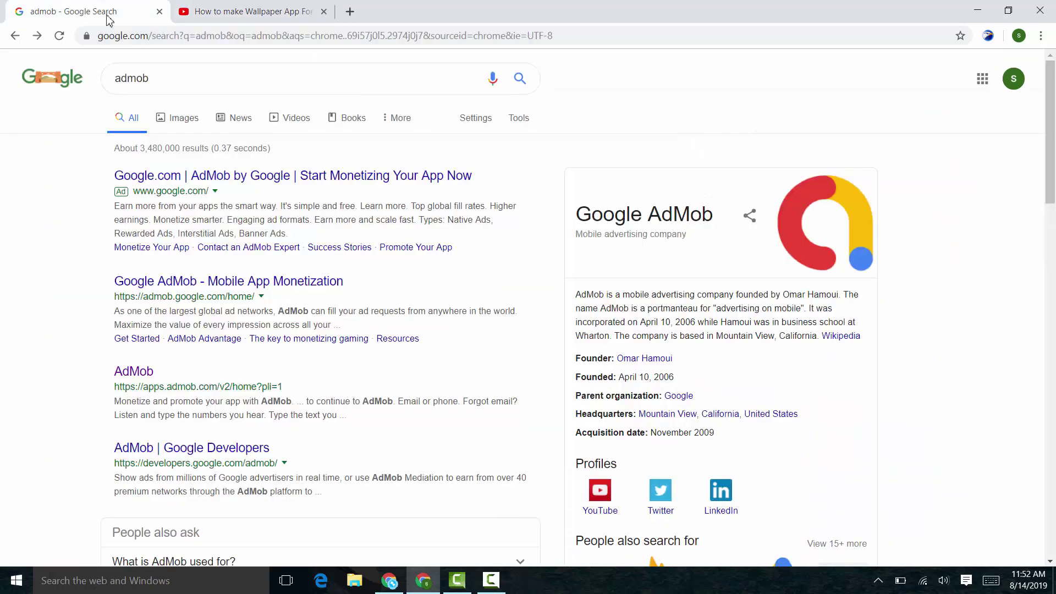
click(228, 42)
text(google)
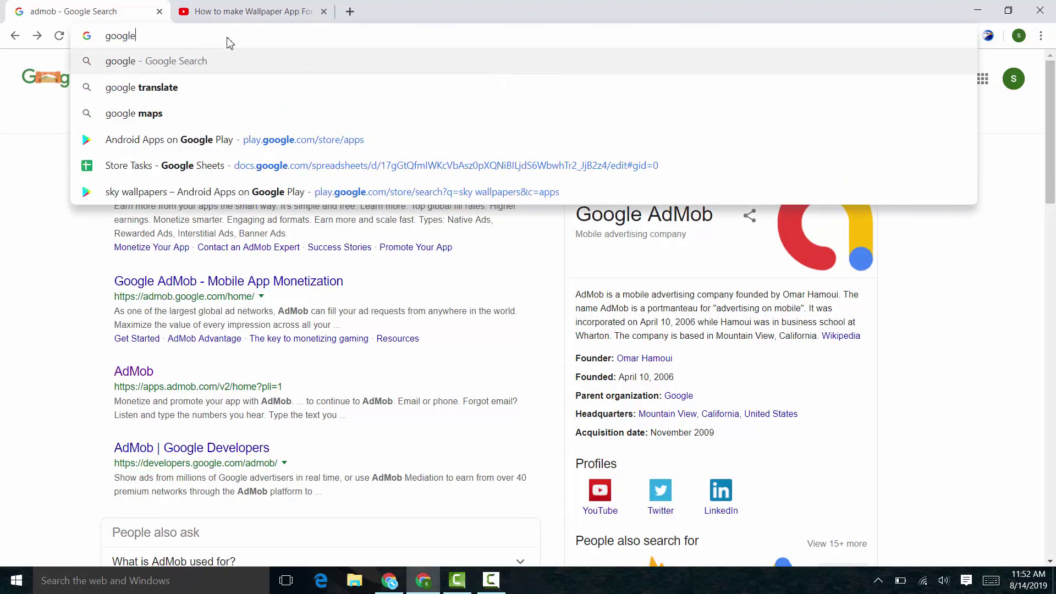
text(.com)
key(Return)
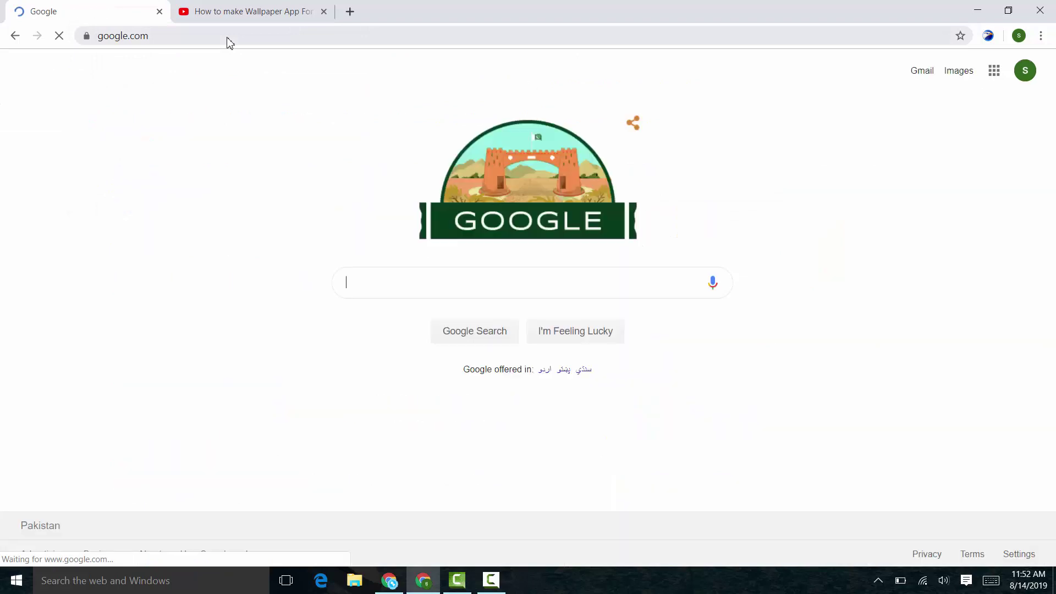
Search Google for admob and open the Google AdMob home page from the results
text(a)
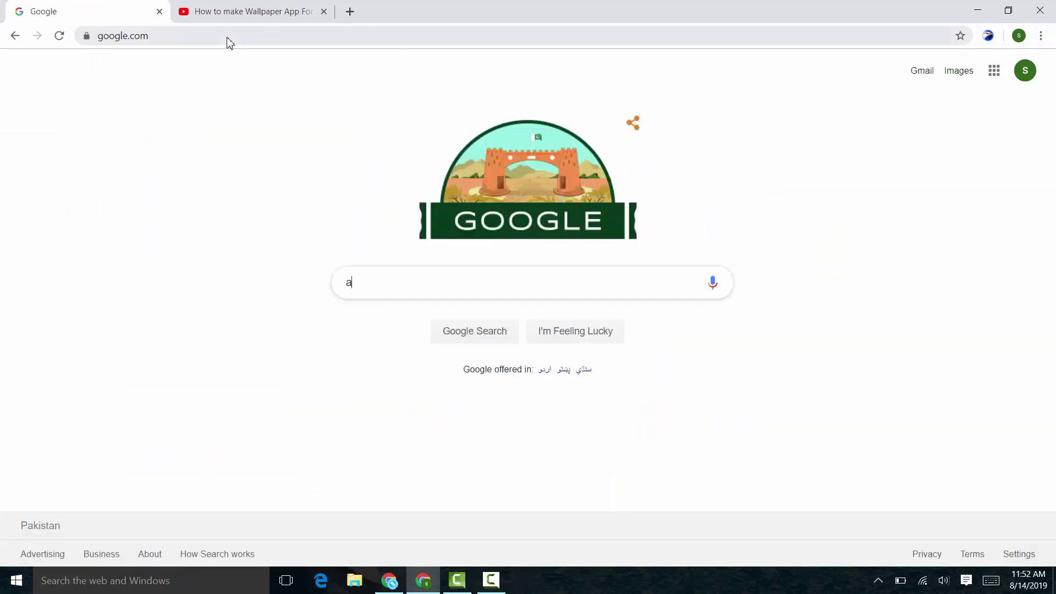
text(dmob)
key(Return)
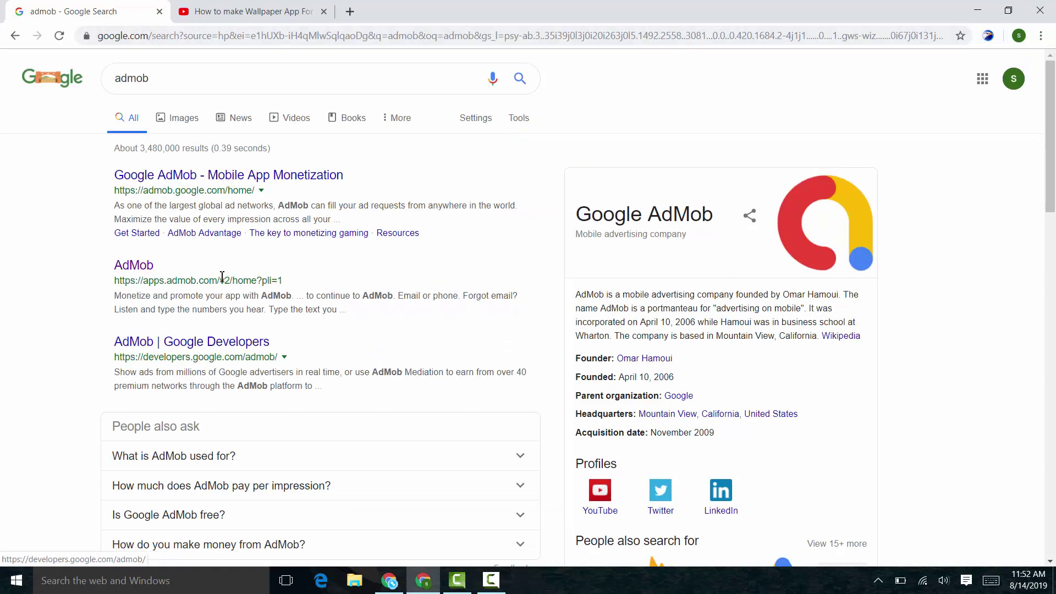
click(218, 188)
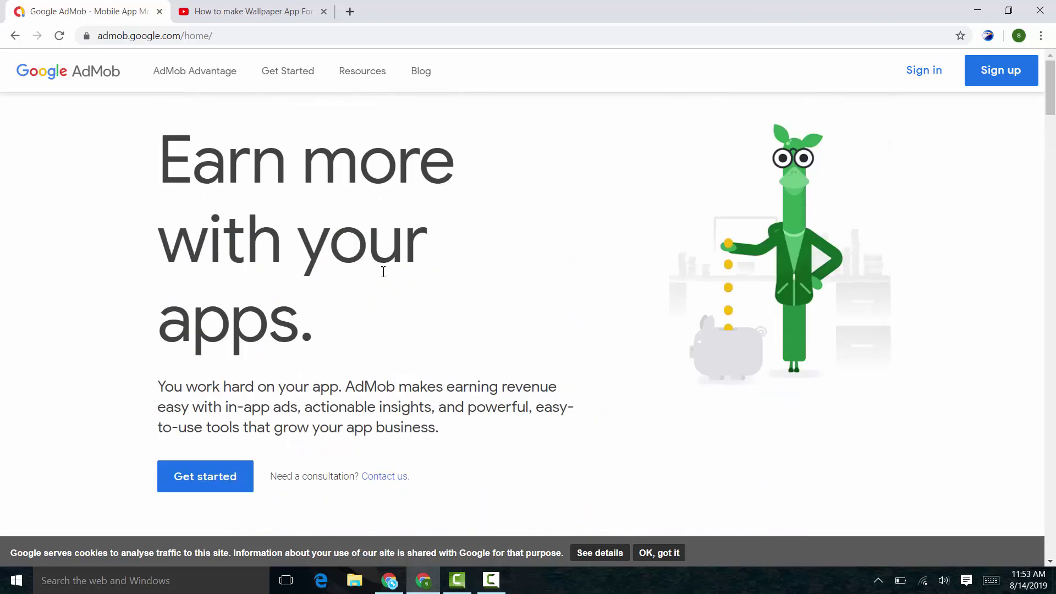
Start signing up for AdMob and reload the sign-in page instead of switching to a different Google account
click(996, 81)
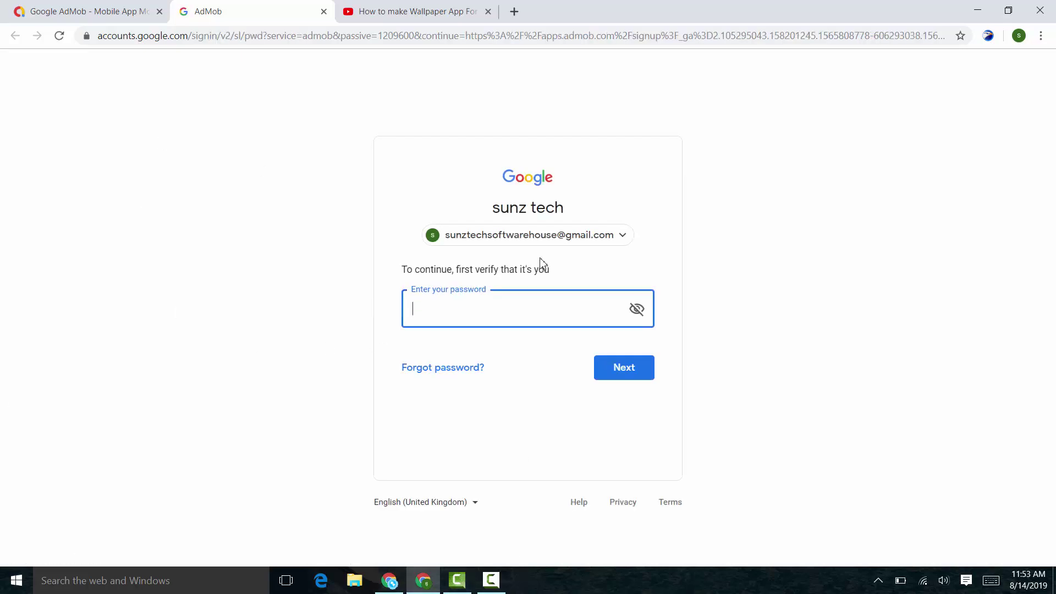
click(550, 241)
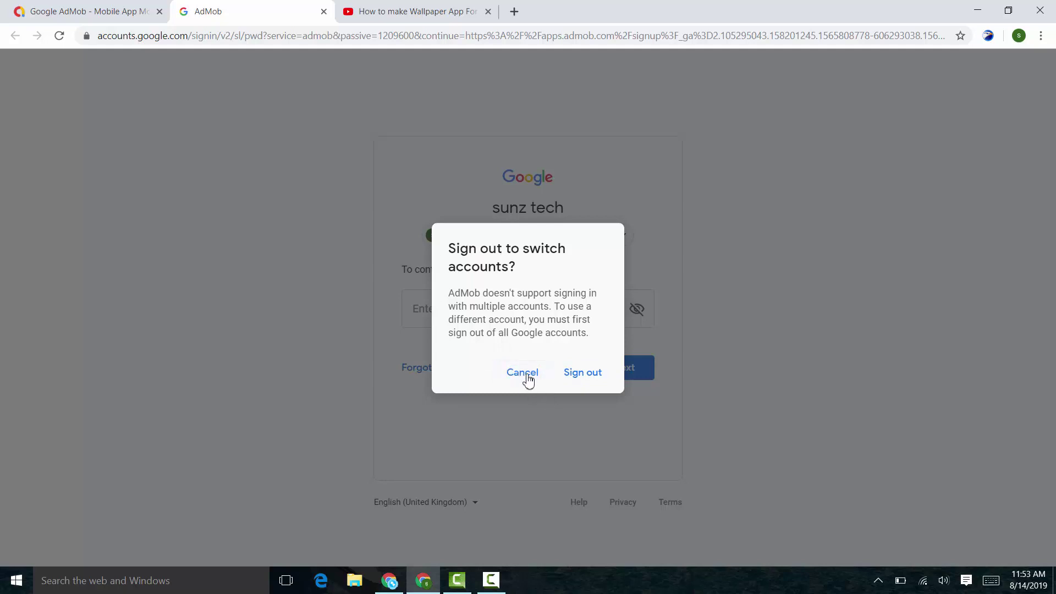
click(59, 35)
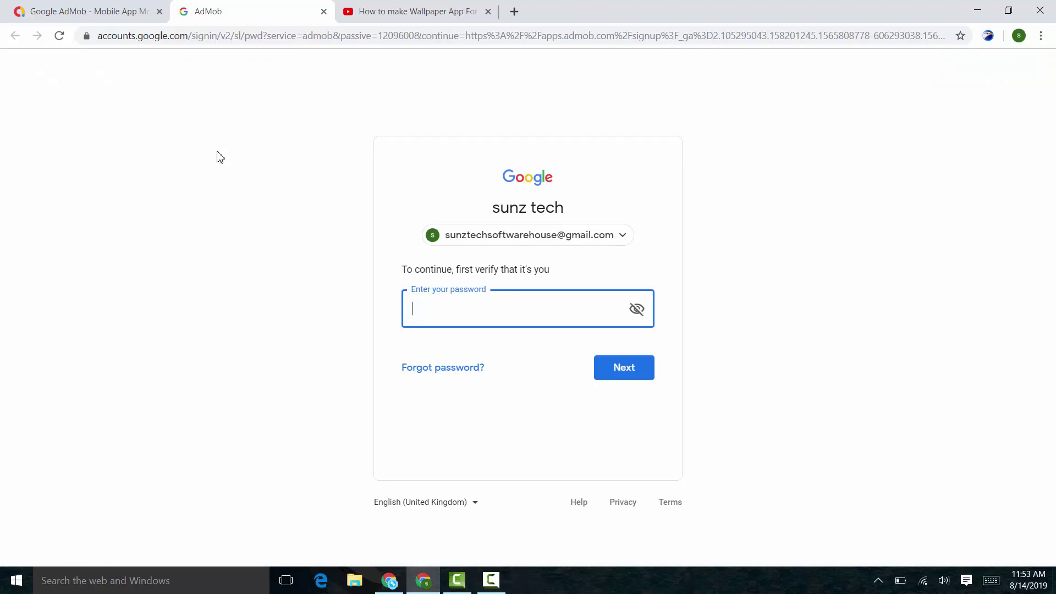
Try to verify the Google account by submitting its password
key(Return)
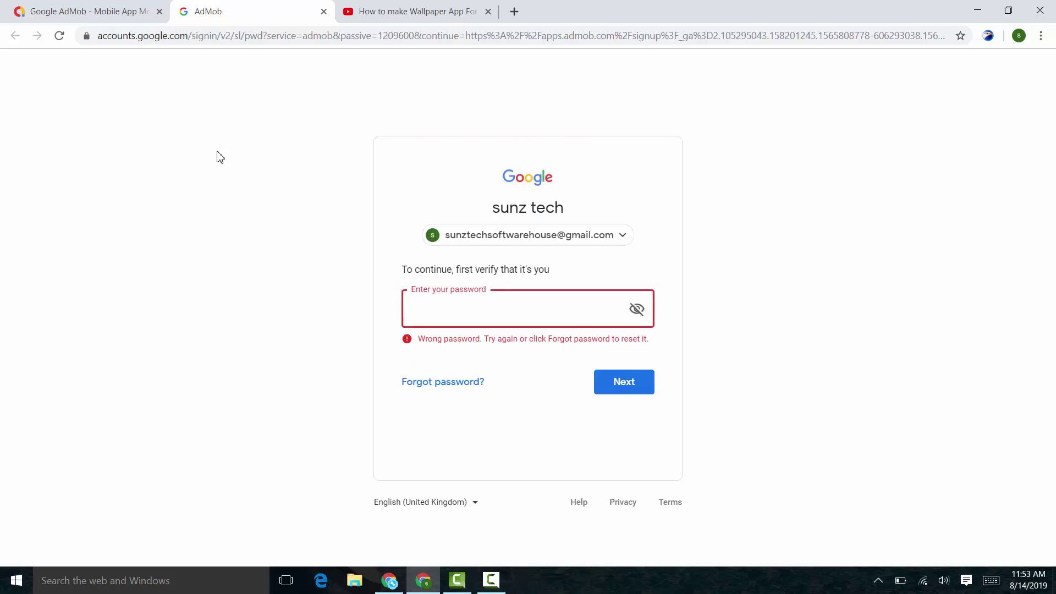
text(••••••••••)
key(Return)
text(••••••••••••••)
key(Return)
Enter the Google account password to continue the sign-up and finish the account protection page without updating it
click(491, 580)
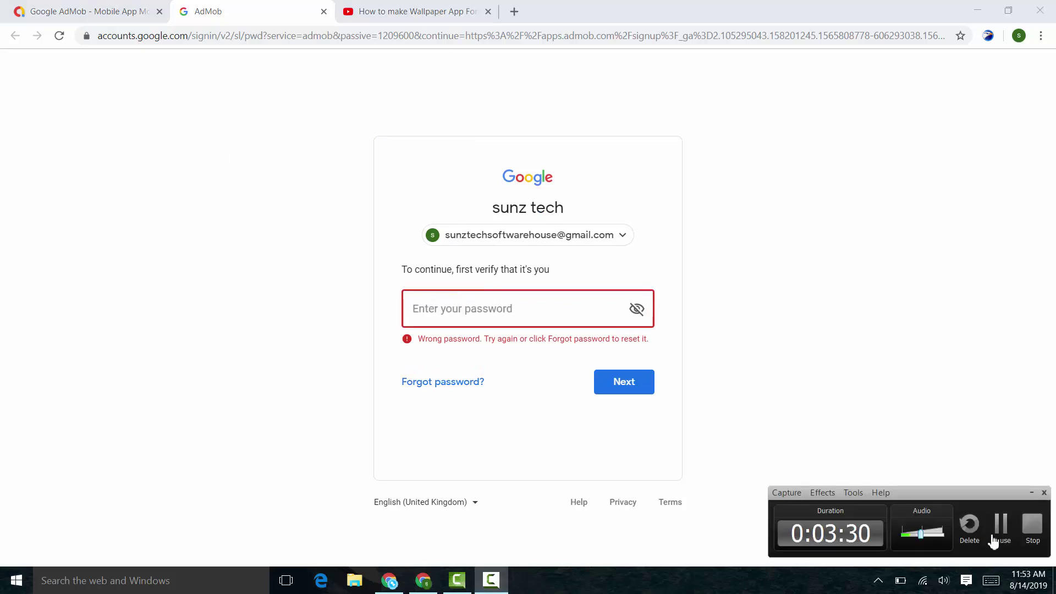
text(••••••••)
key(Return)
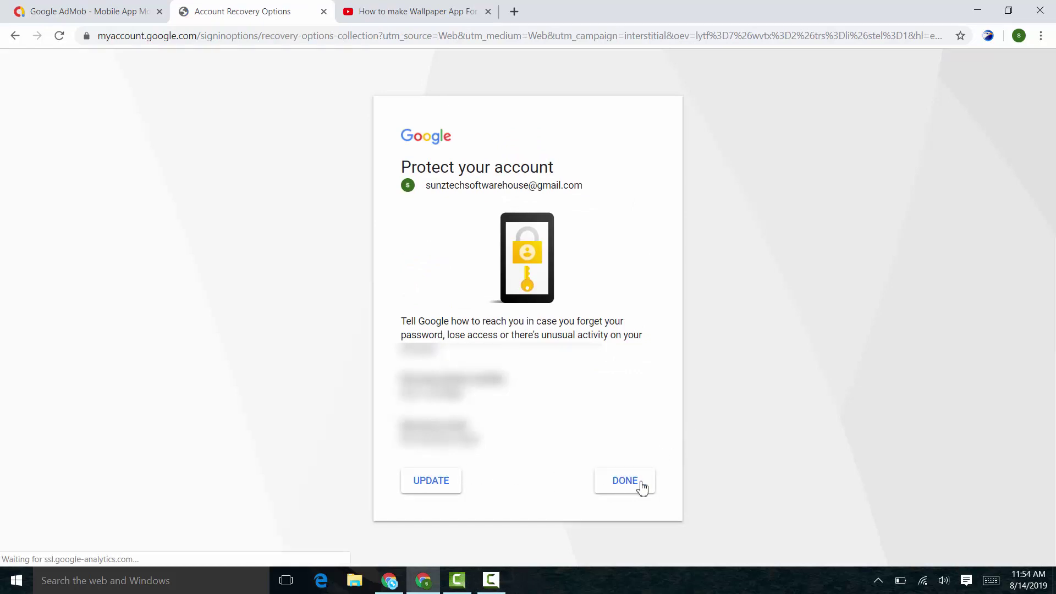
click(641, 486)
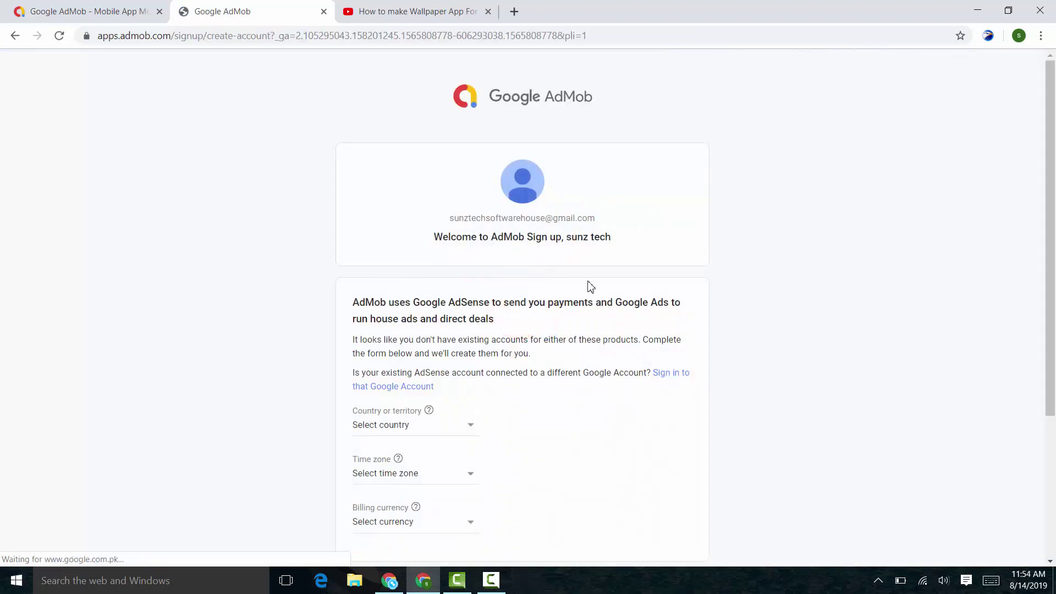
Review the AdMob sign-up form from the welcome message down to the terms and conditions
scroll(502, 297, down, 4)
scroll(464, 315, up, 4)
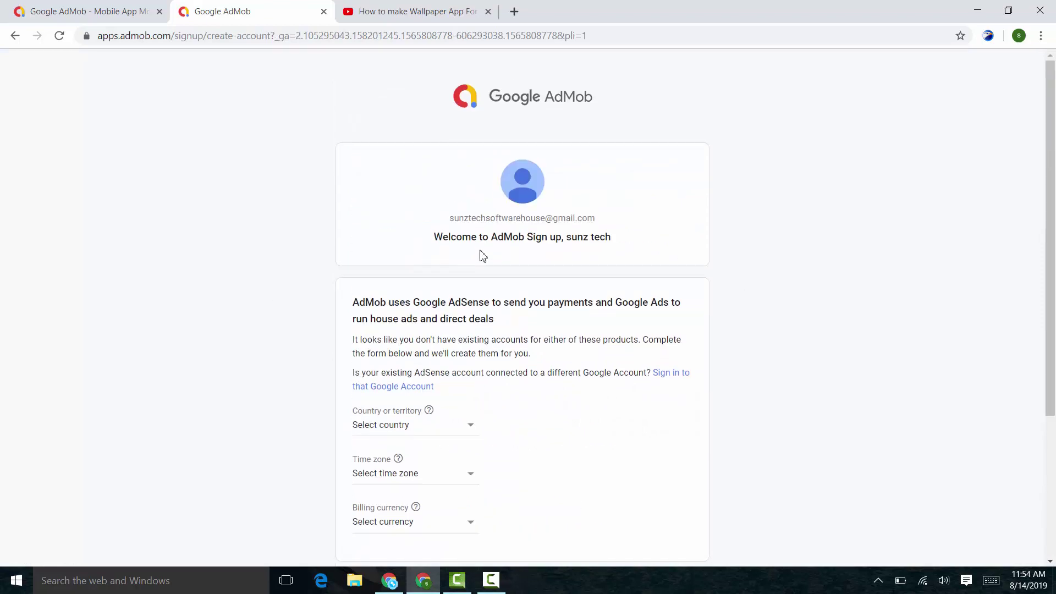
drag(470, 236, 612, 237)
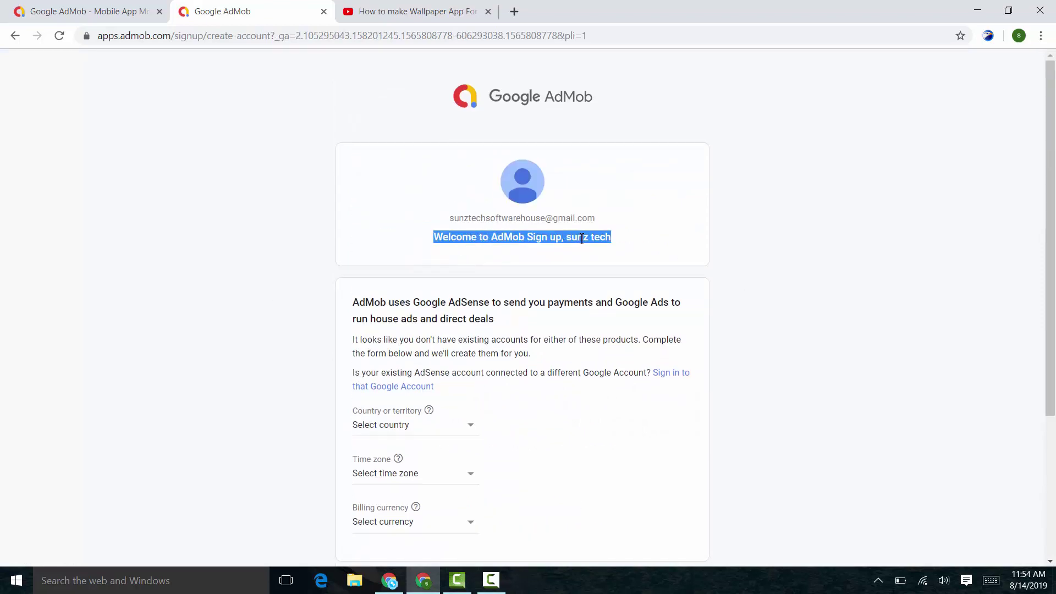
click(656, 242)
scroll(492, 238, down, 4)
scroll(535, 262, up, 4)
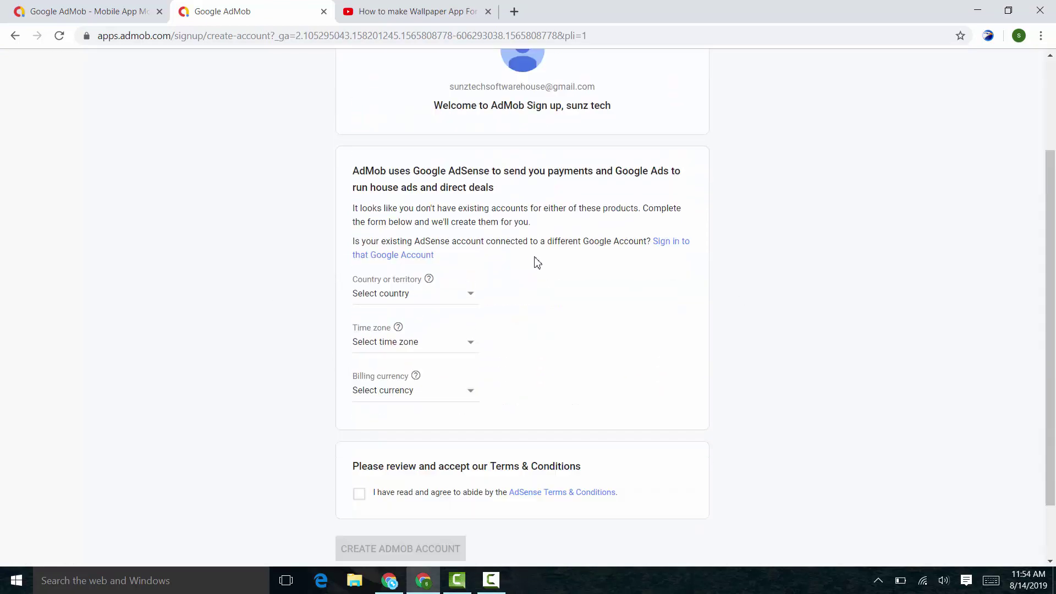
scroll(587, 240, down, 4)
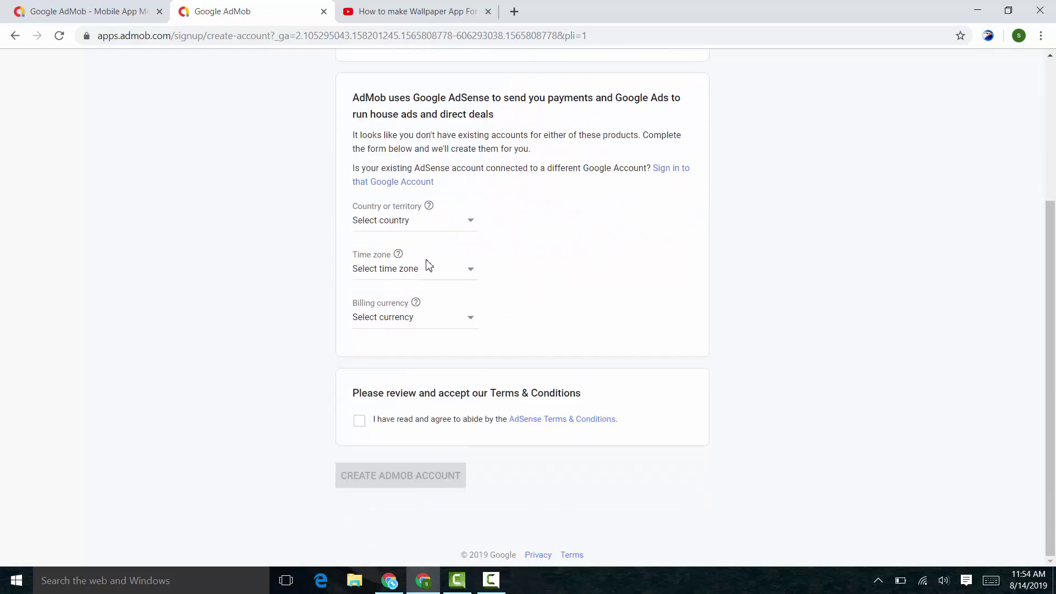
Set the country or territory to Pakistan and the time zone to (UTC+05:00) Karachi
scroll(511, 300, up, 2)
click(414, 361)
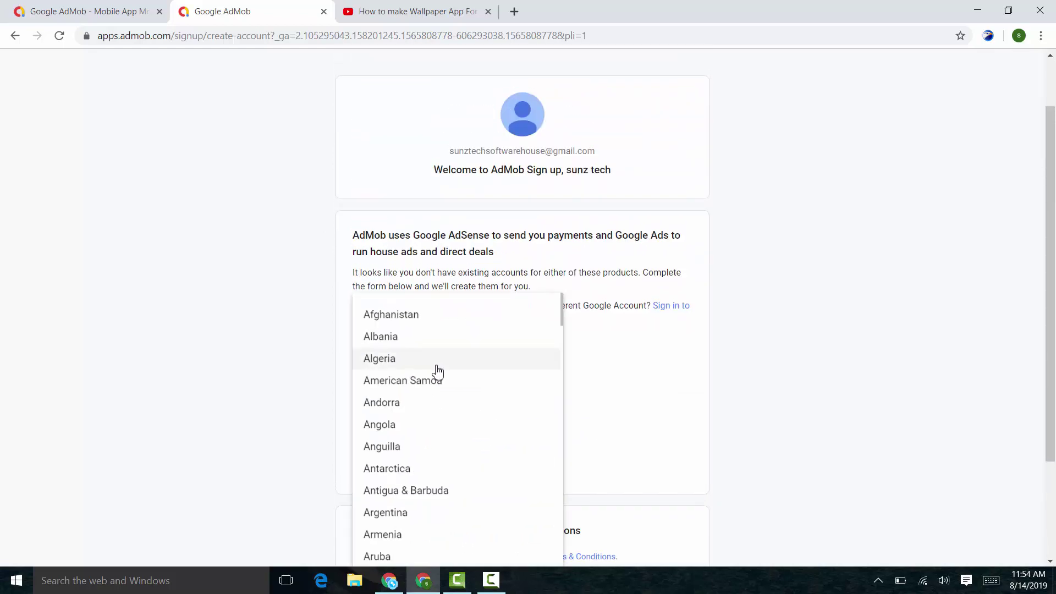
key(p)
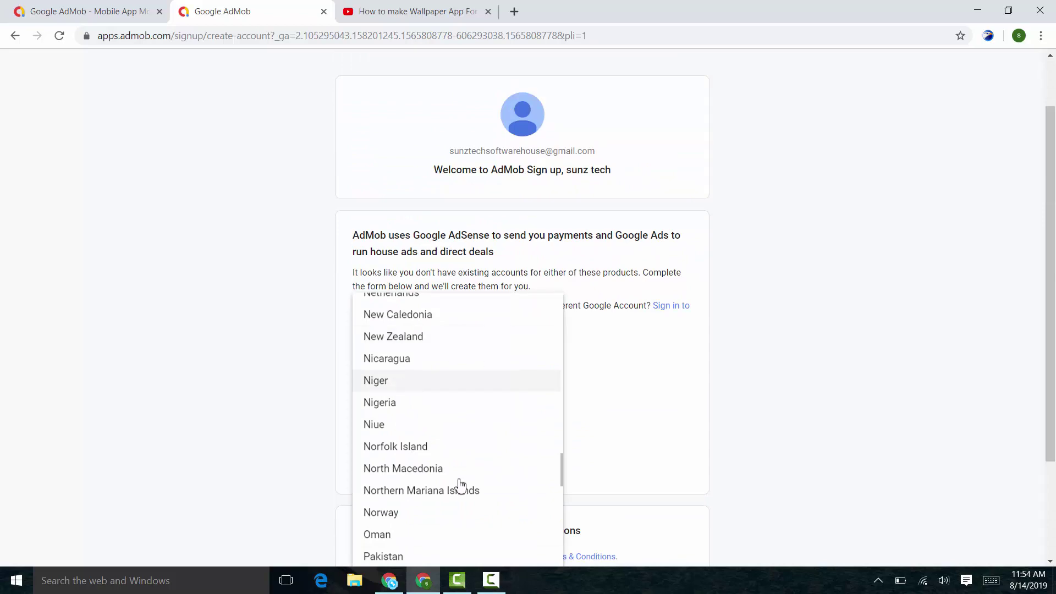
key(Return)
scroll(413, 358, down, 1)
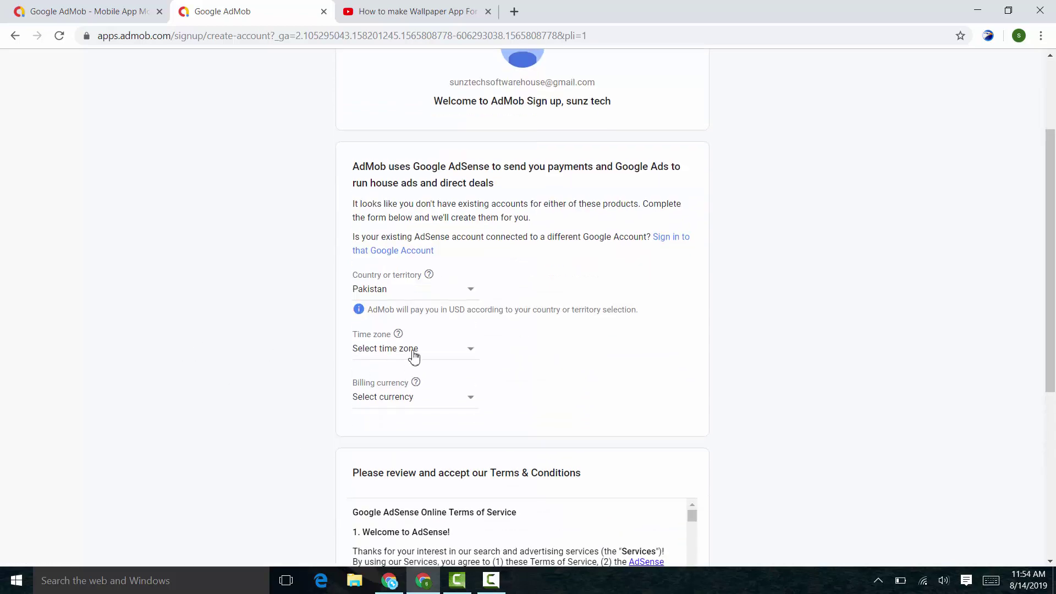
click(413, 355)
click(424, 336)
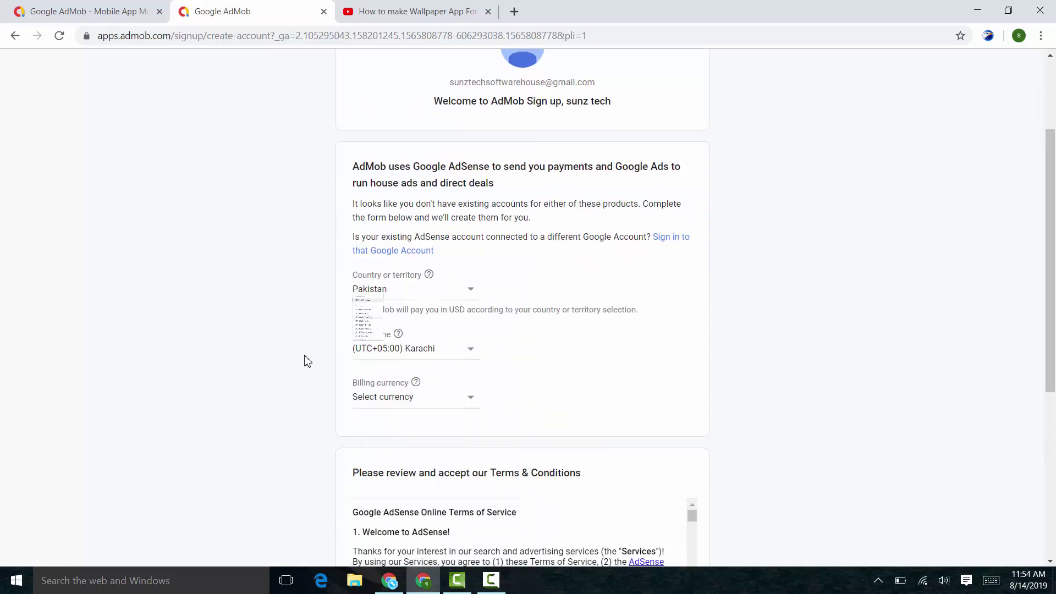
Set the billing currency to US Dollar (USD US$)
scroll(374, 336, down, 2)
click(419, 263)
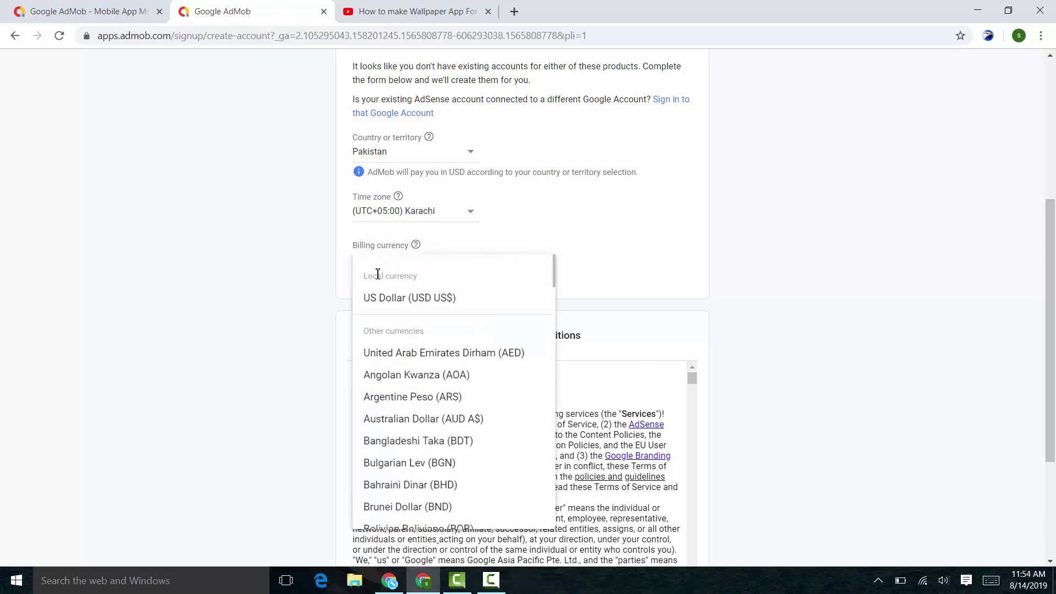
click(394, 306)
Look through the list of available billing currencies, including the entries around Pakistani Rupee (PKR)
click(436, 268)
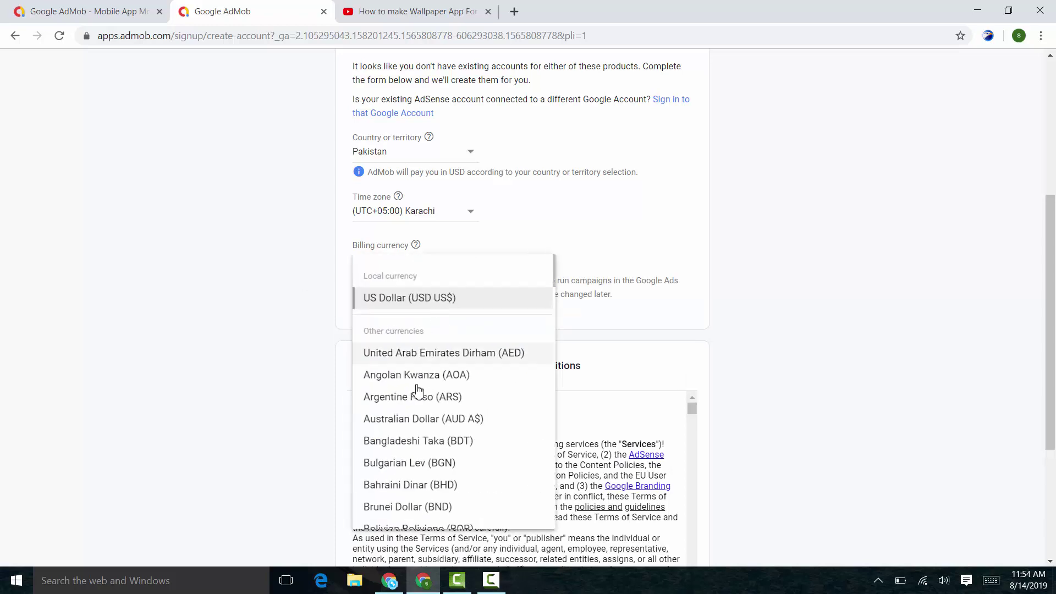
scroll(413, 391, down, 6)
scroll(415, 394, up, 6)
scroll(422, 403, down, 8)
scroll(421, 403, down, 20)
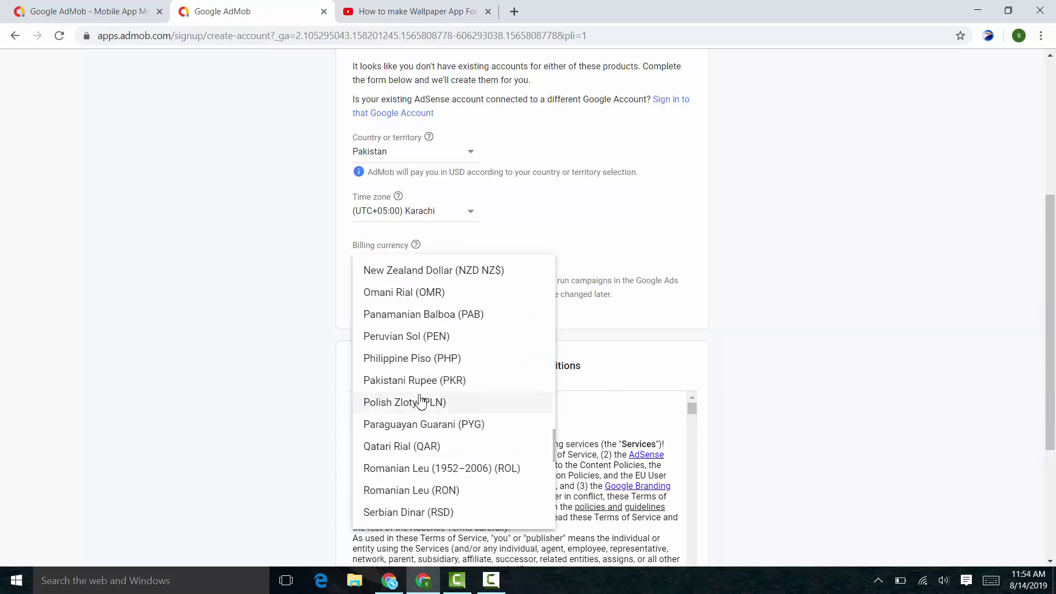
scroll(419, 385, up, 6)
scroll(419, 382, up, 3)
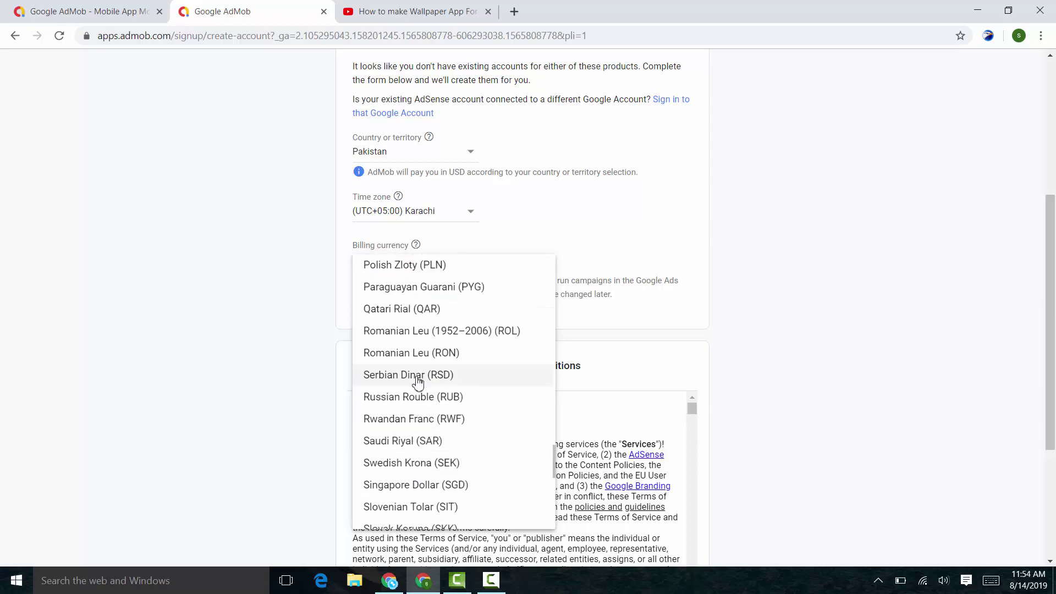
scroll(416, 387, up, 3)
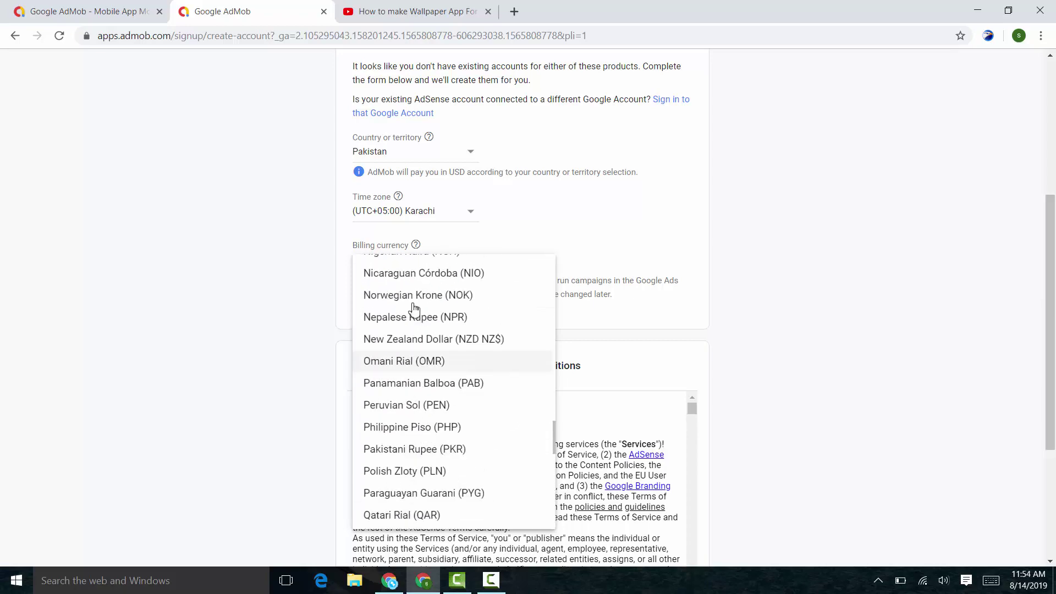
scroll(420, 385, up, 20)
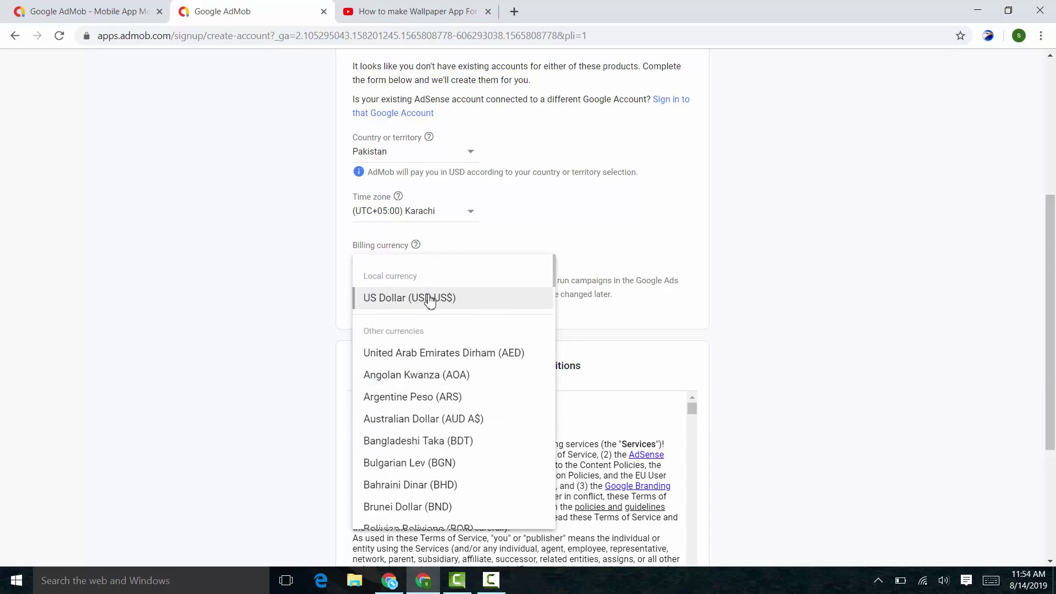
Confirm US Dollar (USD US$) as the billing currency for the new account
click(430, 299)
click(399, 269)
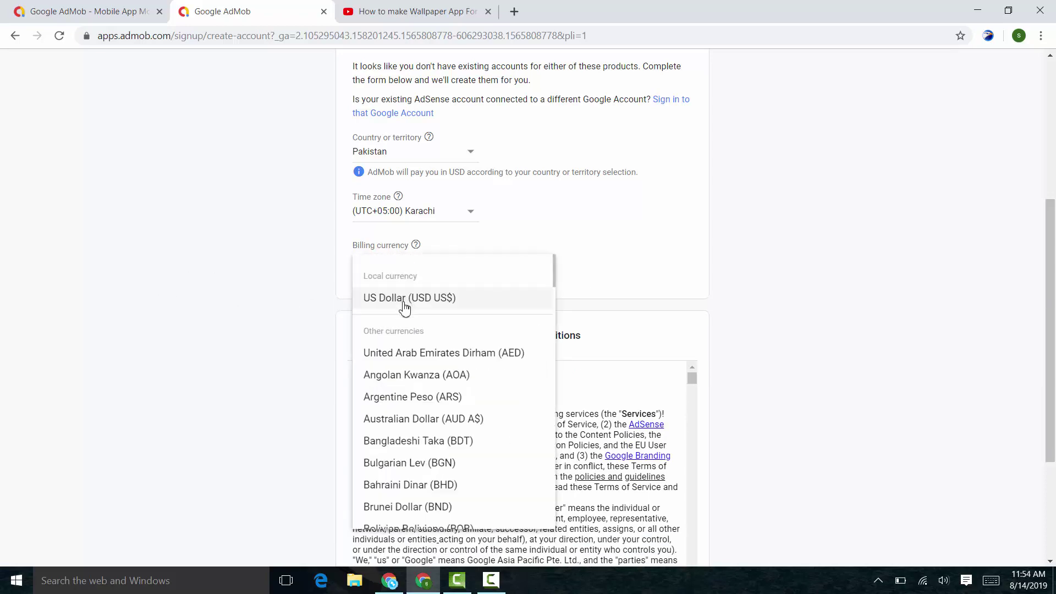
click(410, 302)
Read through the AdSense Online Terms of Service, including the Confidentiality, Privacy and Payment sections
scroll(751, 336, down, 4)
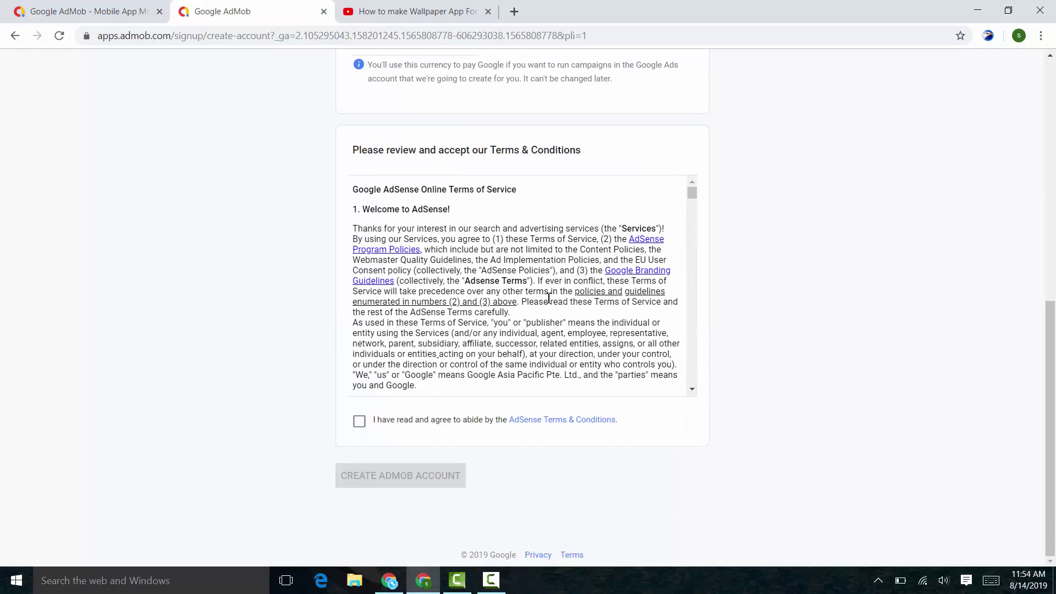
scroll(549, 299, down, 15)
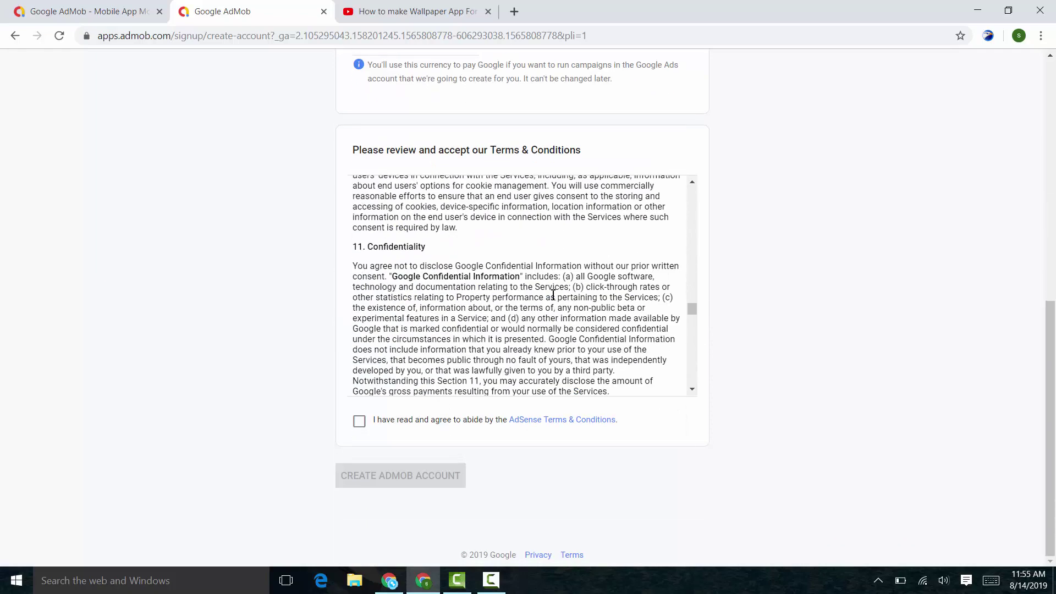
scroll(553, 295, down, 15)
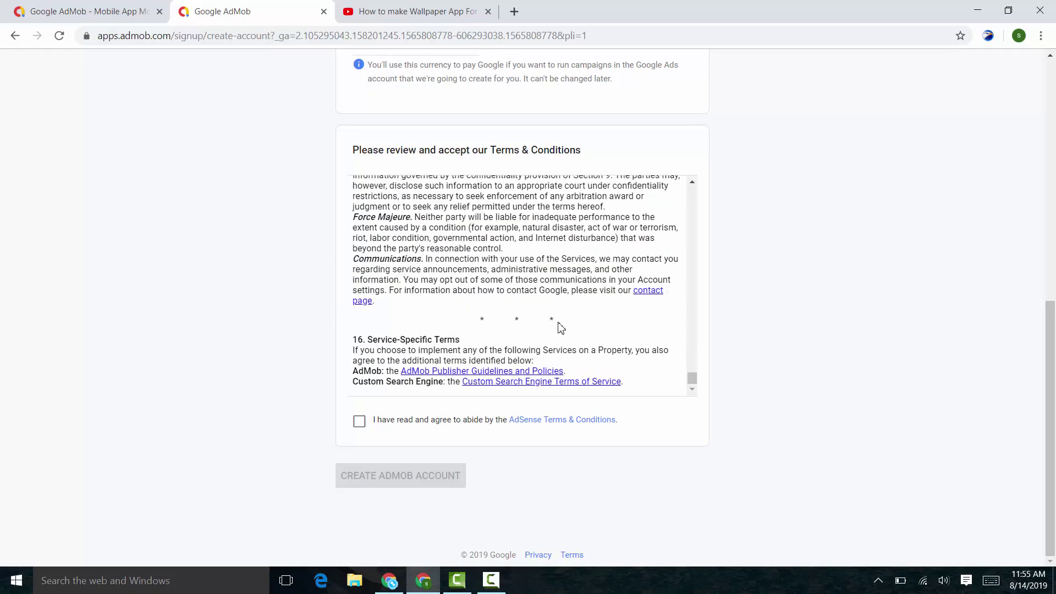
scroll(558, 327, up, 15)
double_click(511, 324)
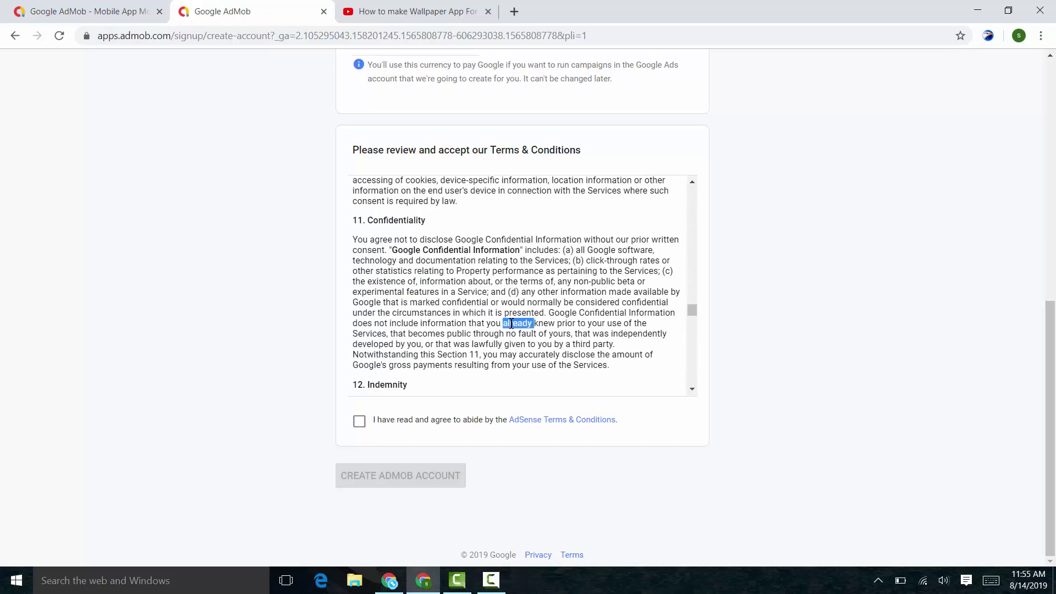
triple_click(511, 323)
scroll(503, 352, up, 4)
triple_click(505, 360)
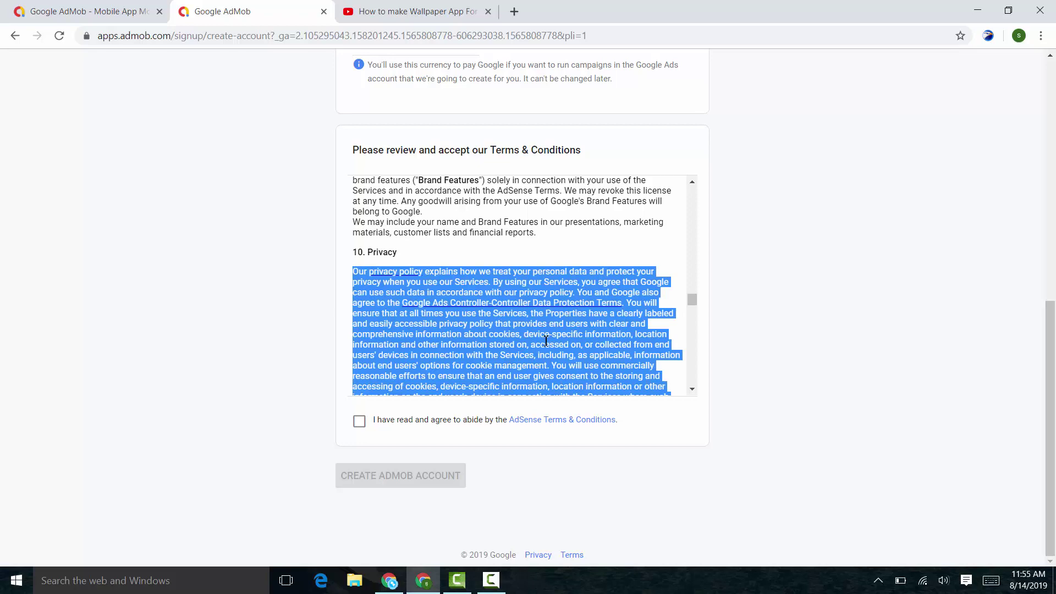
click(546, 248)
scroll(569, 300, up, 8)
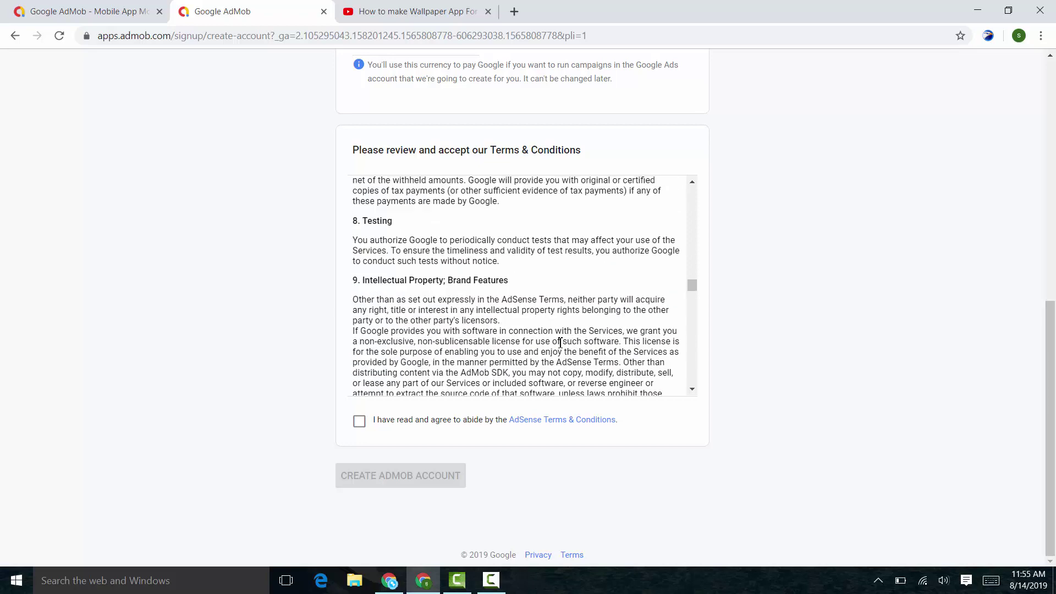
scroll(559, 343, up, 5)
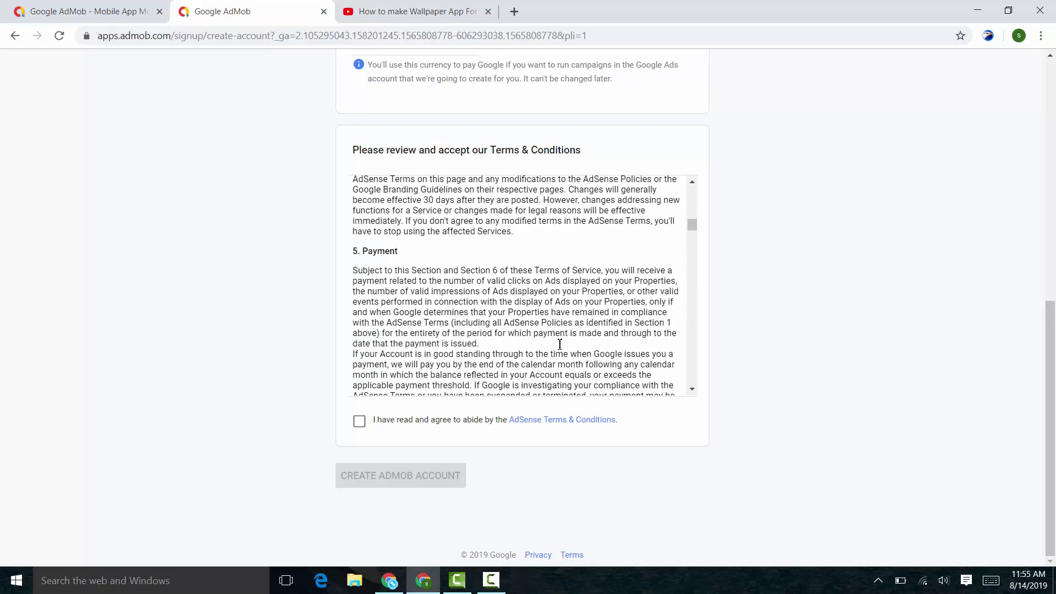
scroll(559, 348, up, 5)
Review the terms of service from the Payment section down to the Communications and Service-Specific Terms
scroll(558, 276, down, 4)
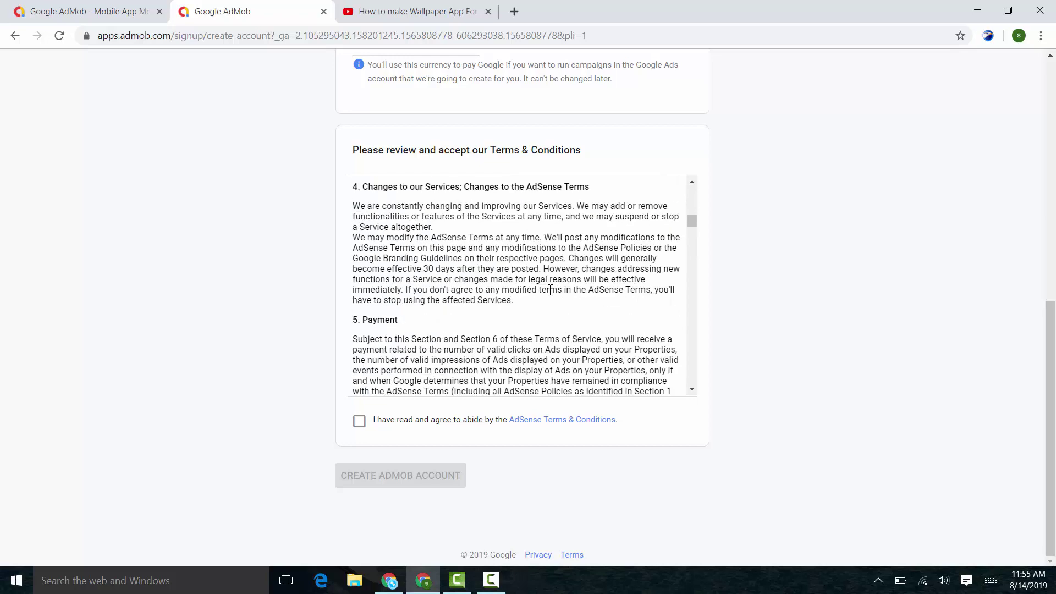
scroll(548, 290, down, 4)
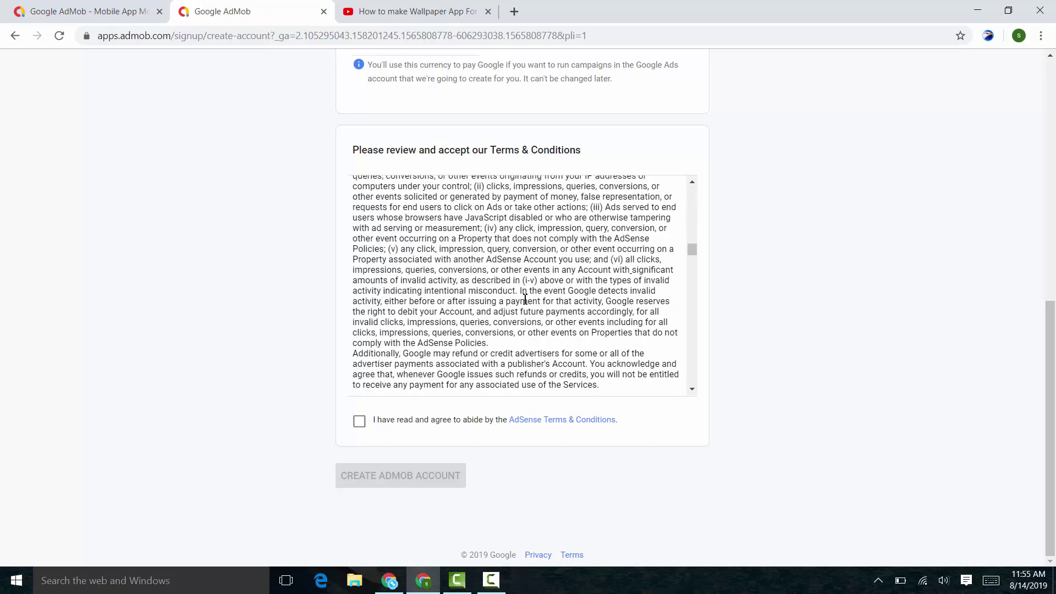
scroll(525, 299, down, 10)
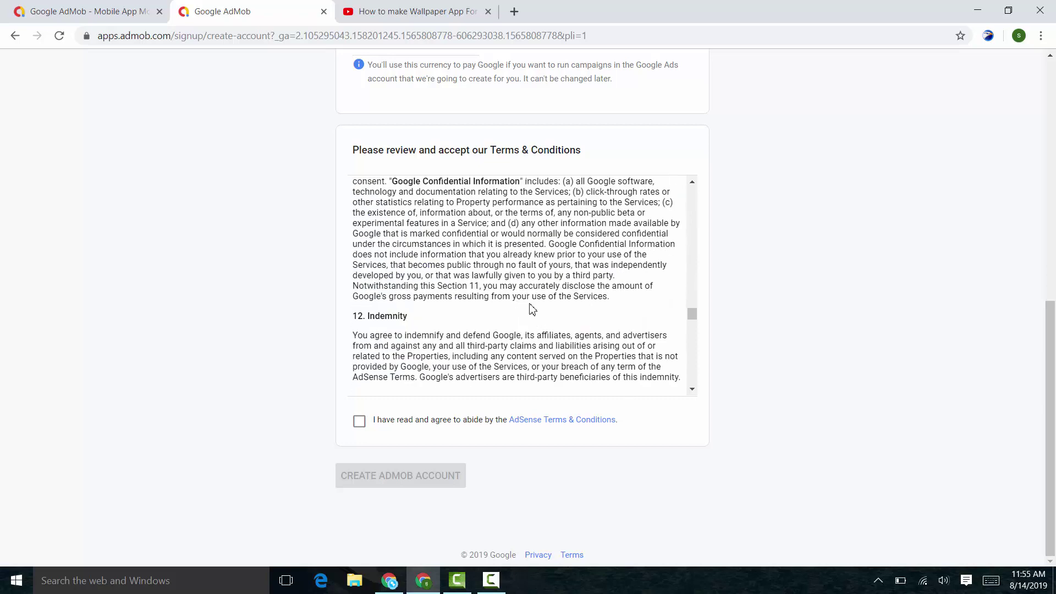
scroll(528, 307, down, 5)
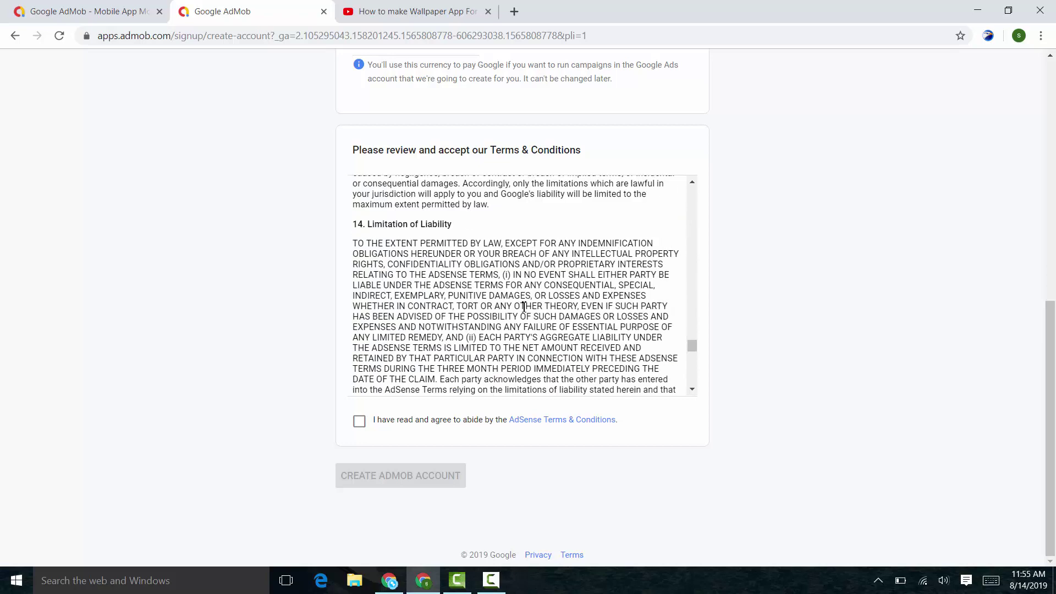
scroll(528, 302, down, 8)
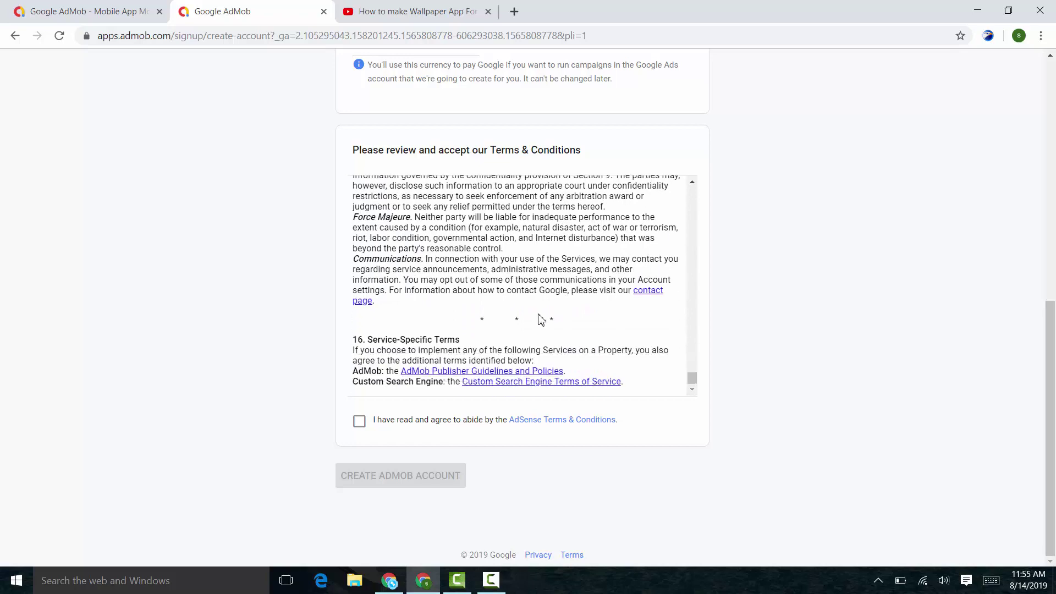
triple_click(526, 277)
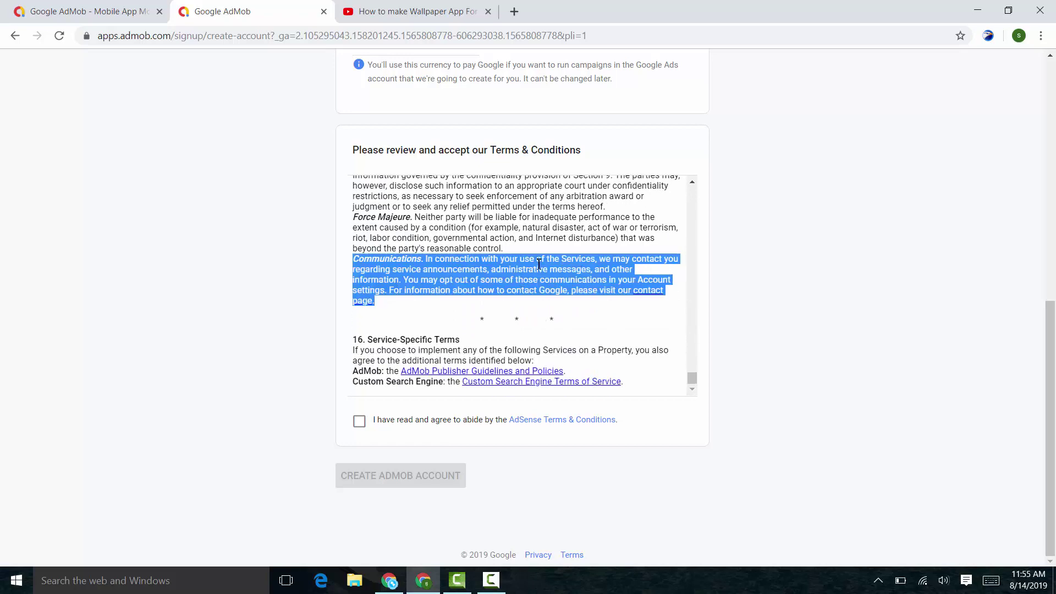
triple_click(515, 223)
click(543, 263)
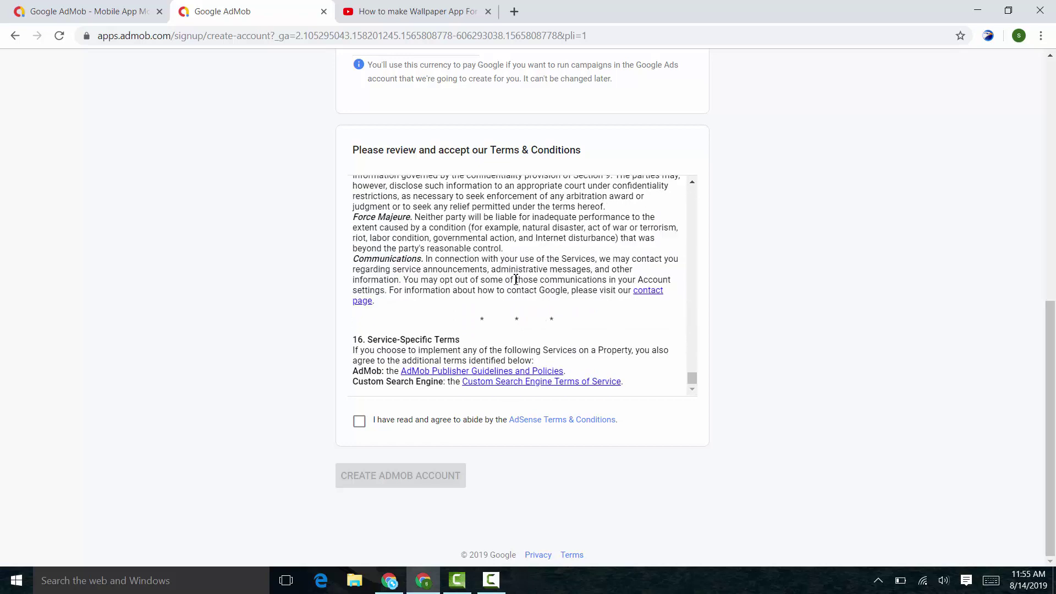
Agree to the AdSense Terms & Conditions and create the AdMob account
scroll(543, 264, up, 3)
scroll(543, 264, down, 3)
click(361, 425)
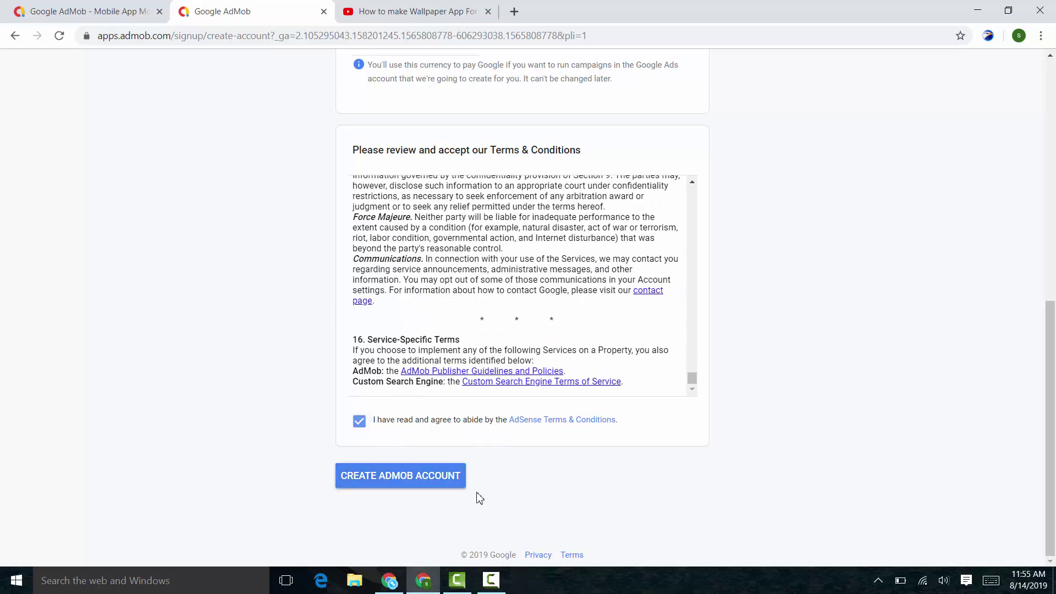
click(407, 487)
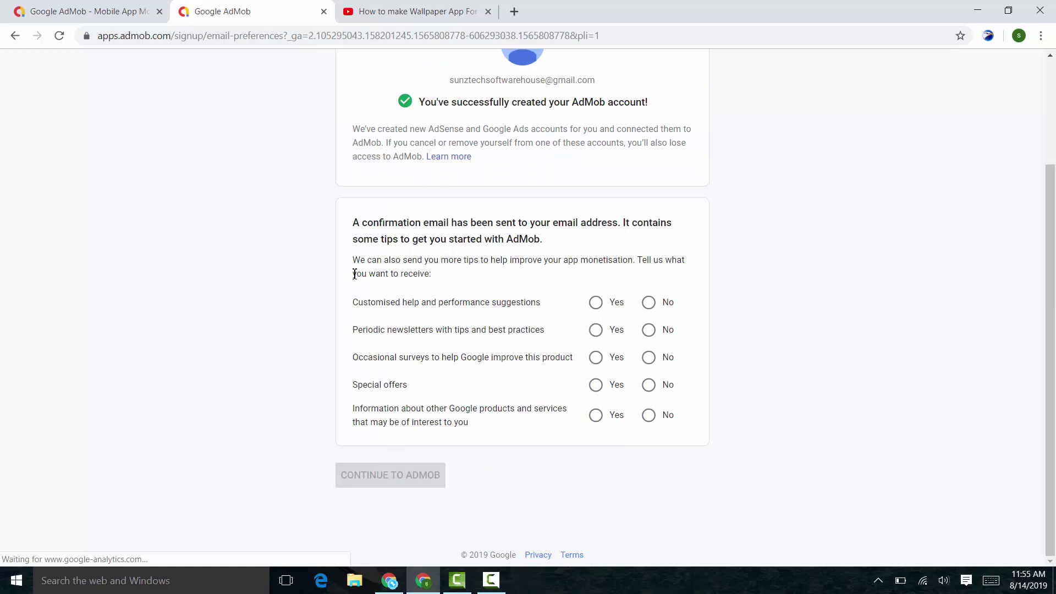
Read the account creation message and the list of email preference questions below it
scroll(275, 258, up, 3)
drag(462, 240, 492, 240)
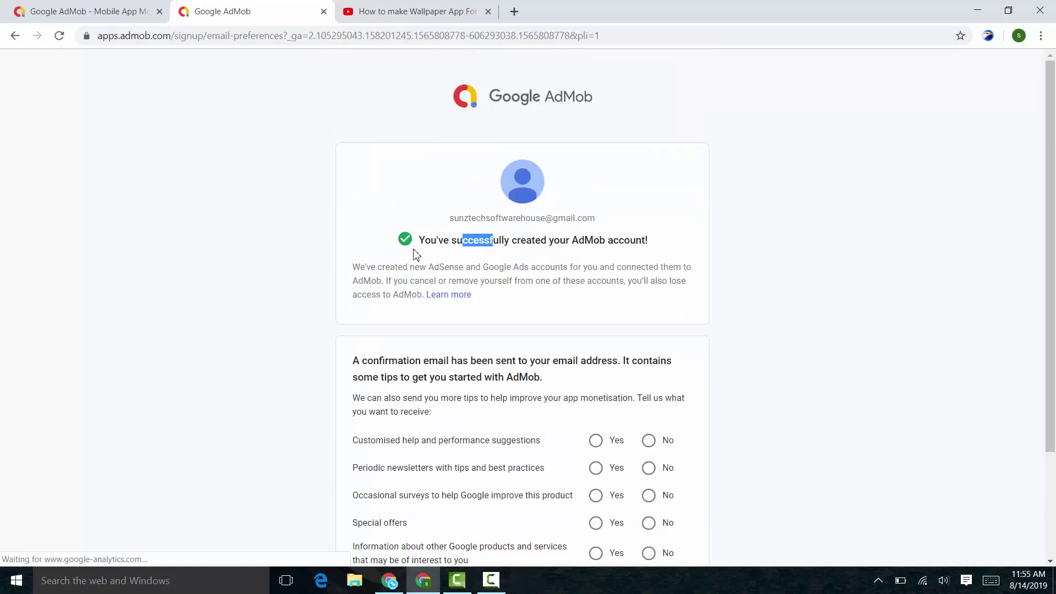
triple_click(558, 241)
click(668, 249)
scroll(636, 248, down, 1)
scroll(637, 248, down, 3)
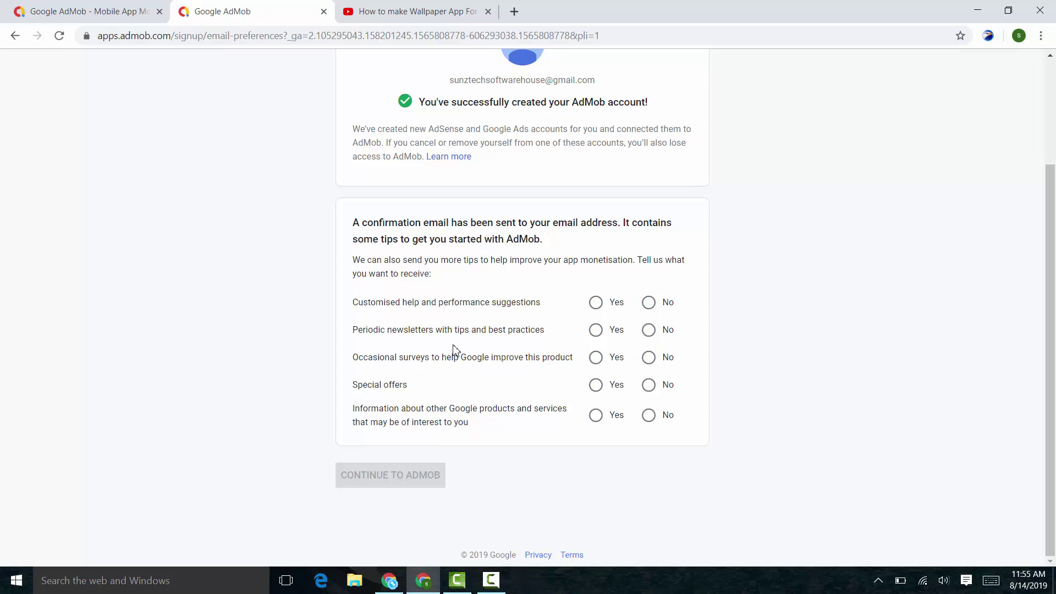
Answer Yes to all five email preferences, from customised help to other Google products, and continue to AdMob
click(596, 303)
click(662, 306)
click(595, 302)
click(596, 330)
click(595, 358)
click(595, 384)
click(595, 415)
click(388, 481)
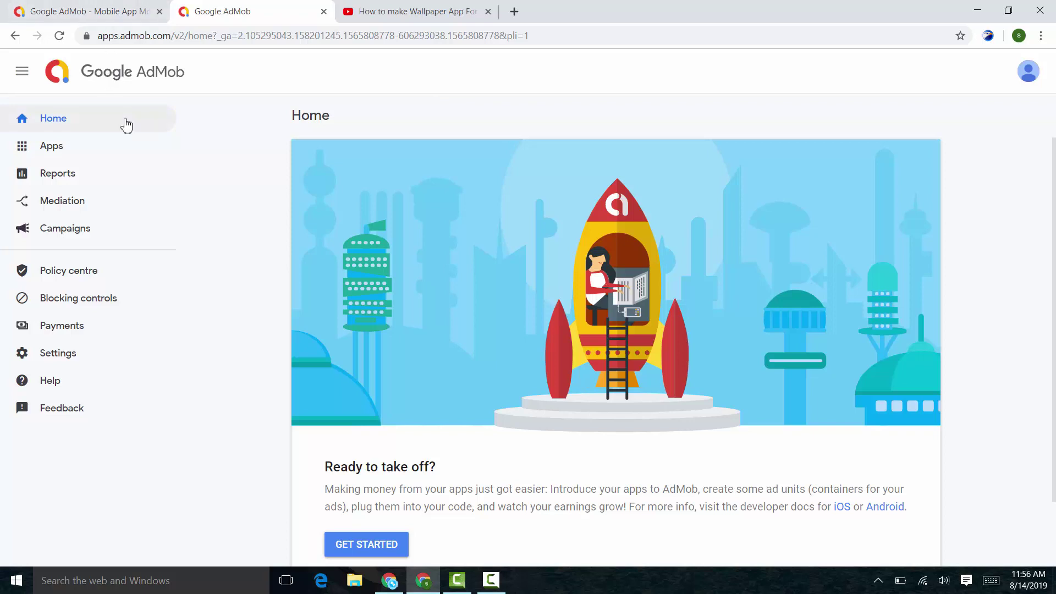
Look over the AdMob home page introduction and get started with setting up a new app
scroll(311, 286, down, 3)
drag(367, 394, 437, 394)
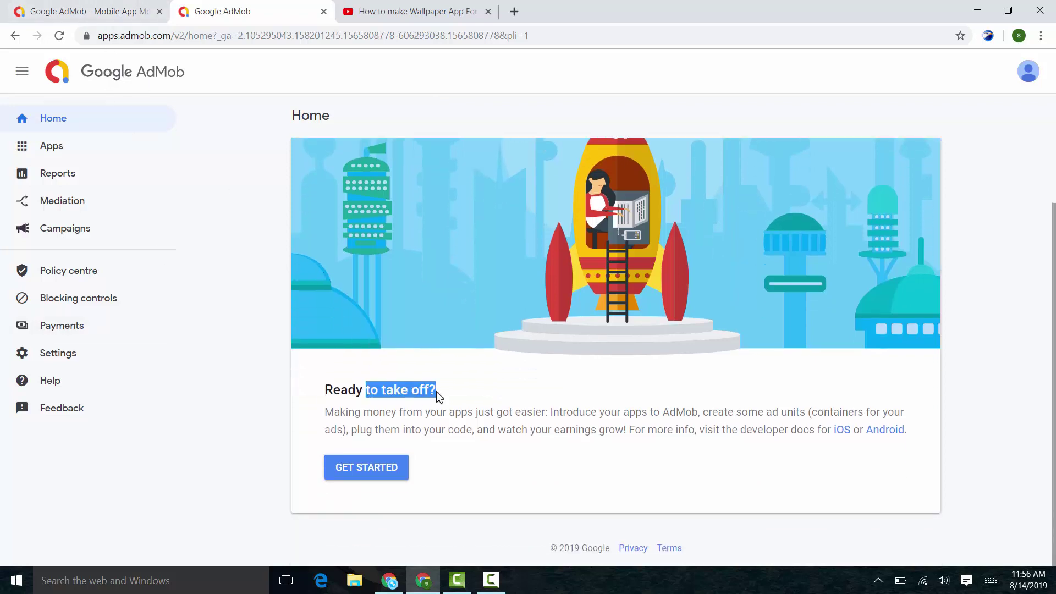
triple_click(437, 393)
click(511, 400)
scroll(502, 402, up, 2)
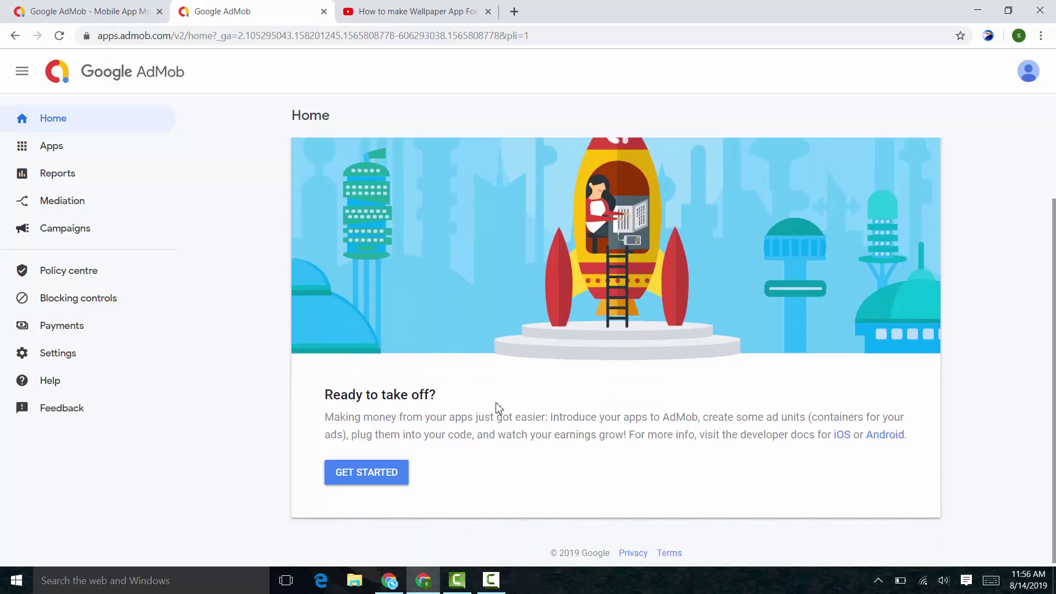
click(135, 160)
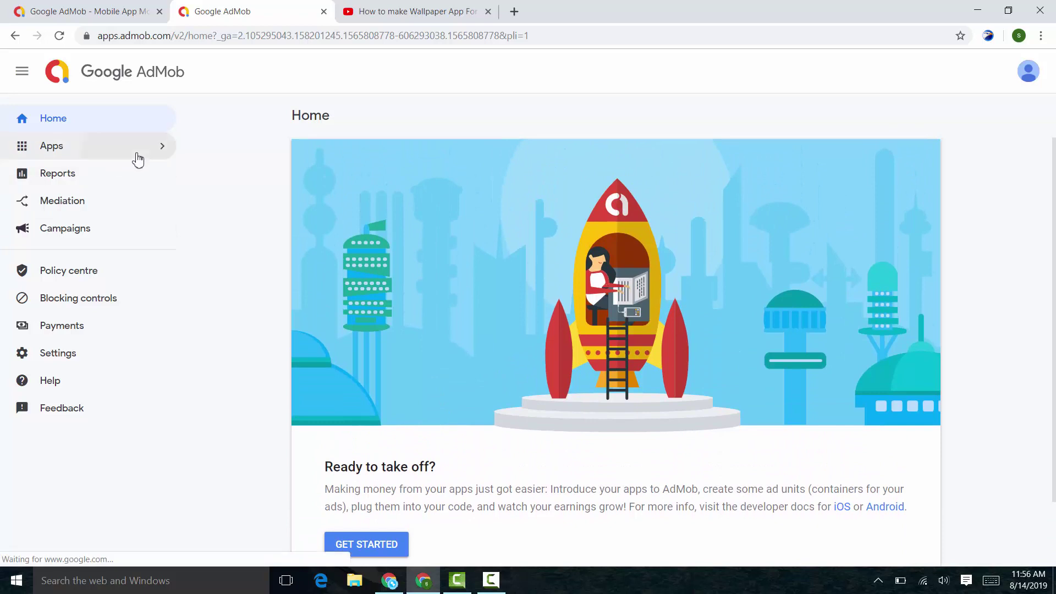
click(93, 116)
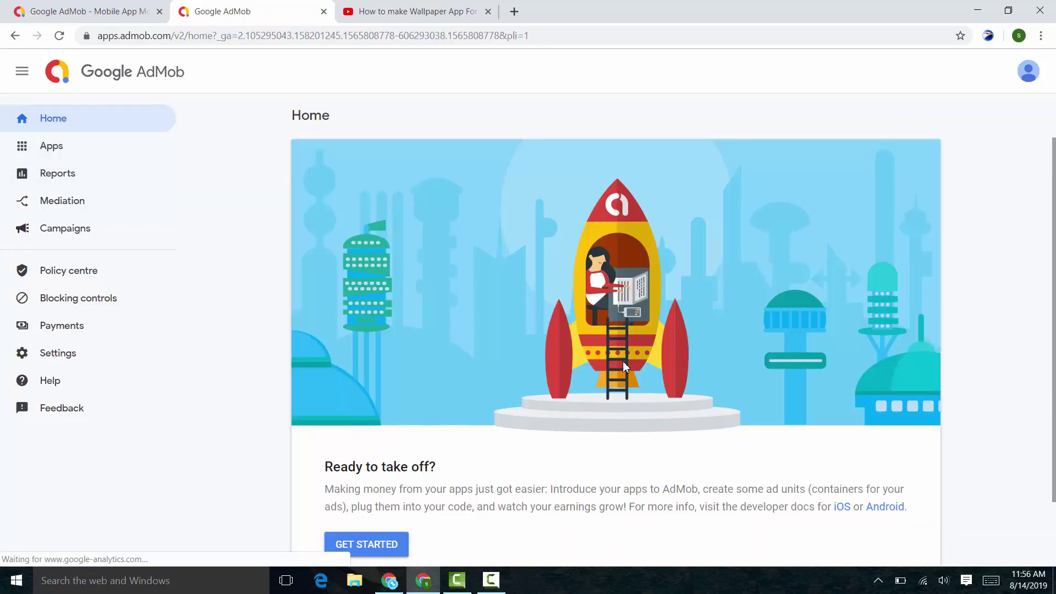
click(385, 548)
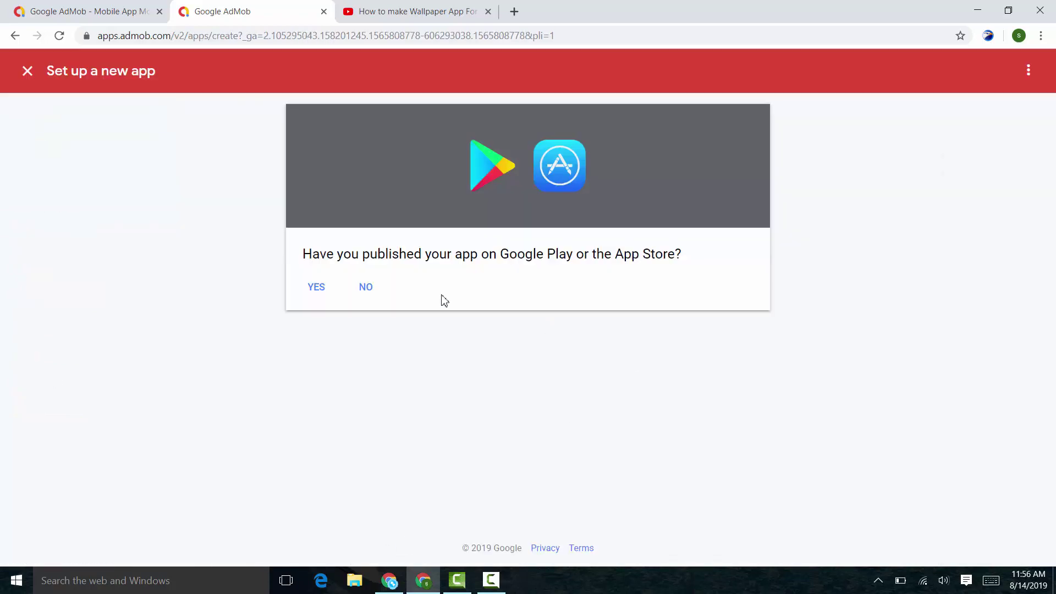
Read the question about whether the app has been published on Google Play or the App Store
drag(310, 254, 316, 255)
triple_click(551, 256)
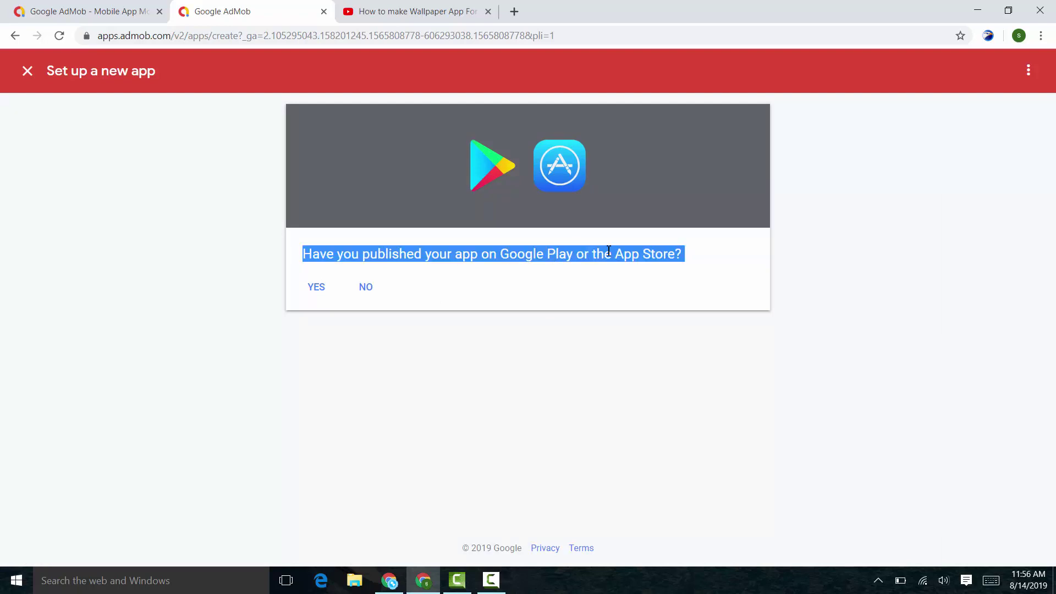
triple_click(642, 253)
click(682, 248)
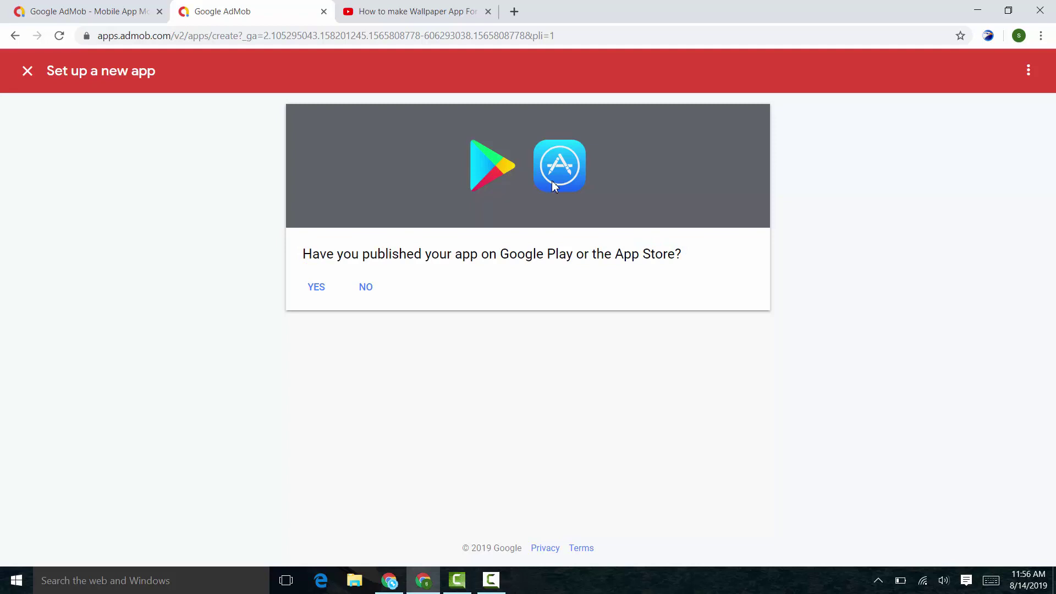
triple_click(556, 250)
double_click(645, 255)
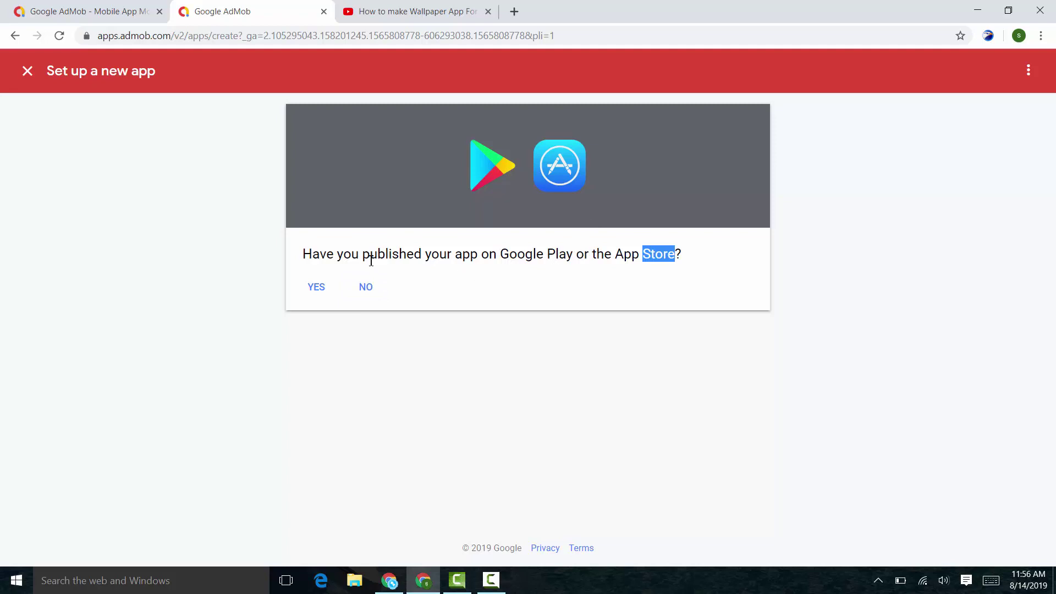
drag(363, 255, 574, 245)
double_click(565, 254)
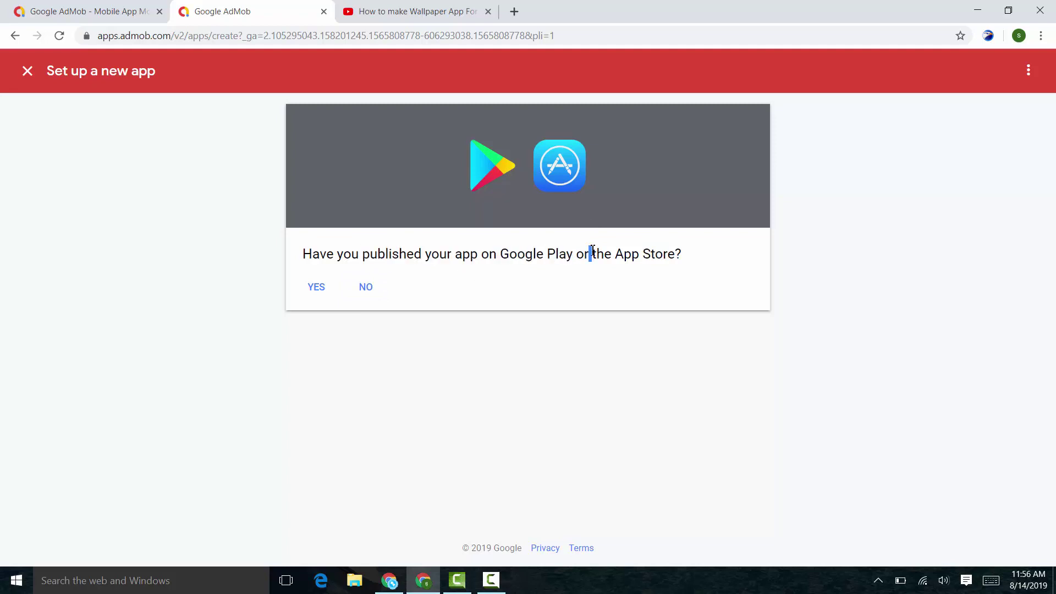
triple_click(583, 254)
click(654, 263)
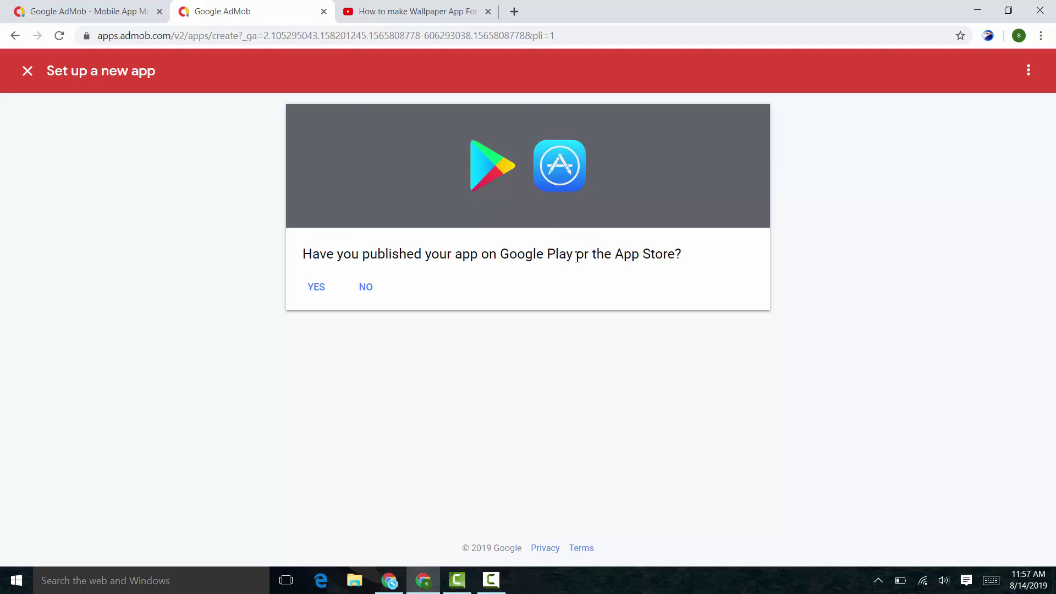
Mark the app as not yet published and add it as "Cat Wallpapers" for the Android platform
click(372, 290)
double_click(316, 197)
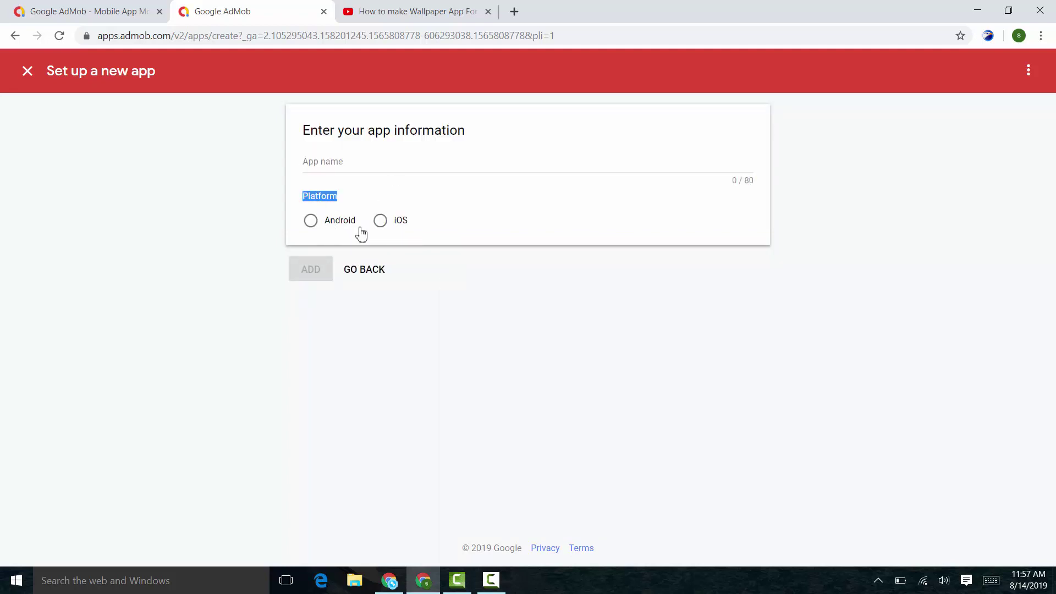
click(330, 220)
click(365, 162)
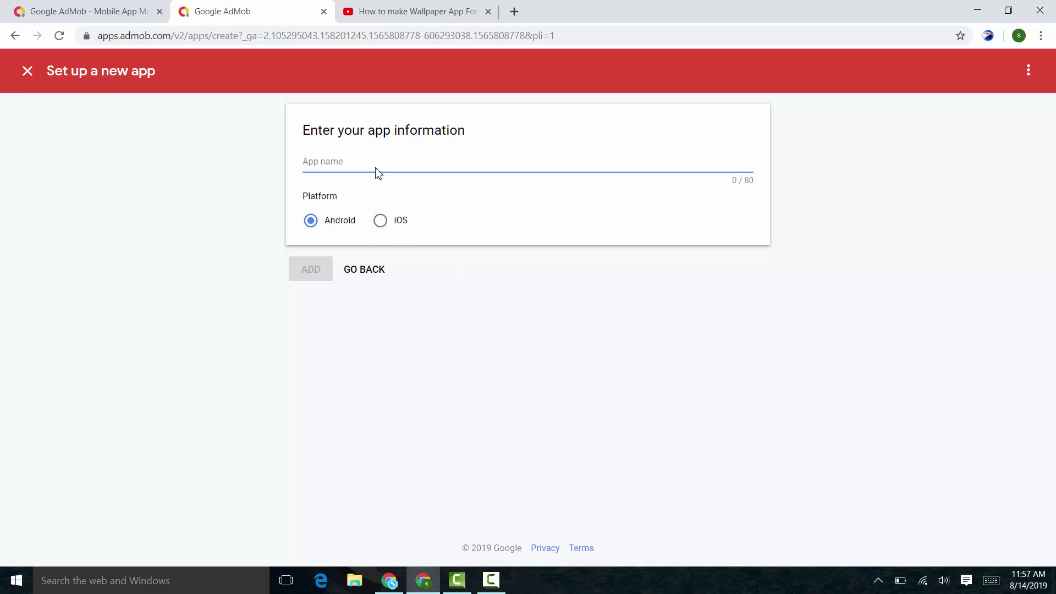
text(Cat Wallpapers)
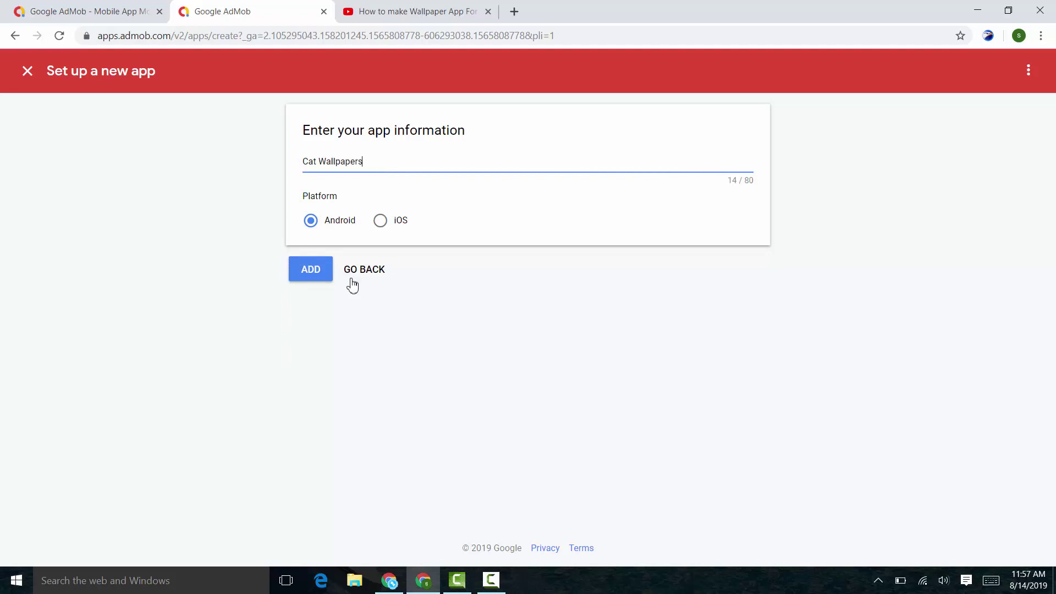
click(308, 278)
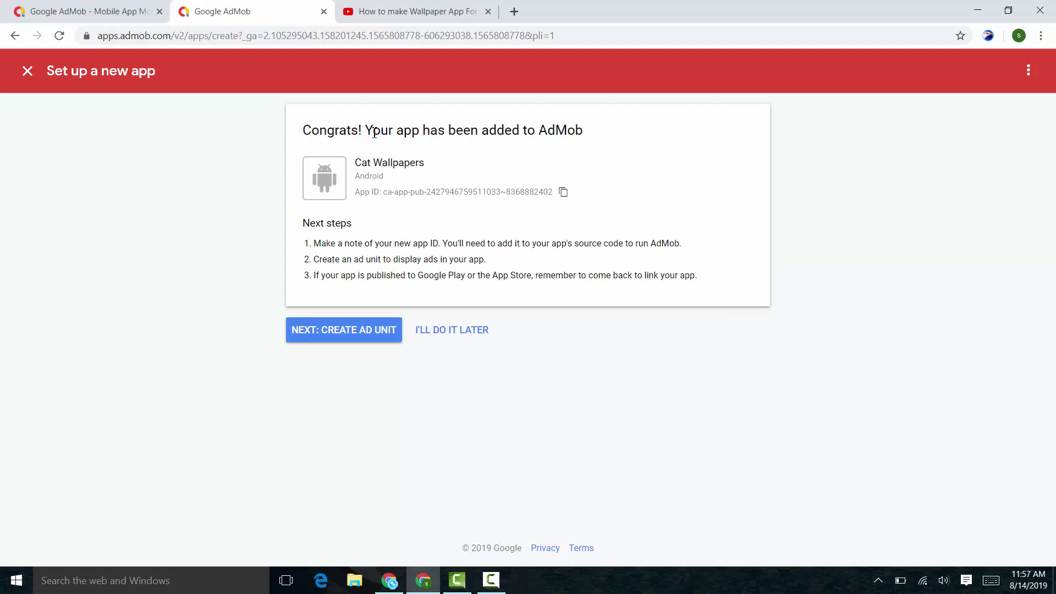
drag(362, 132, 406, 132)
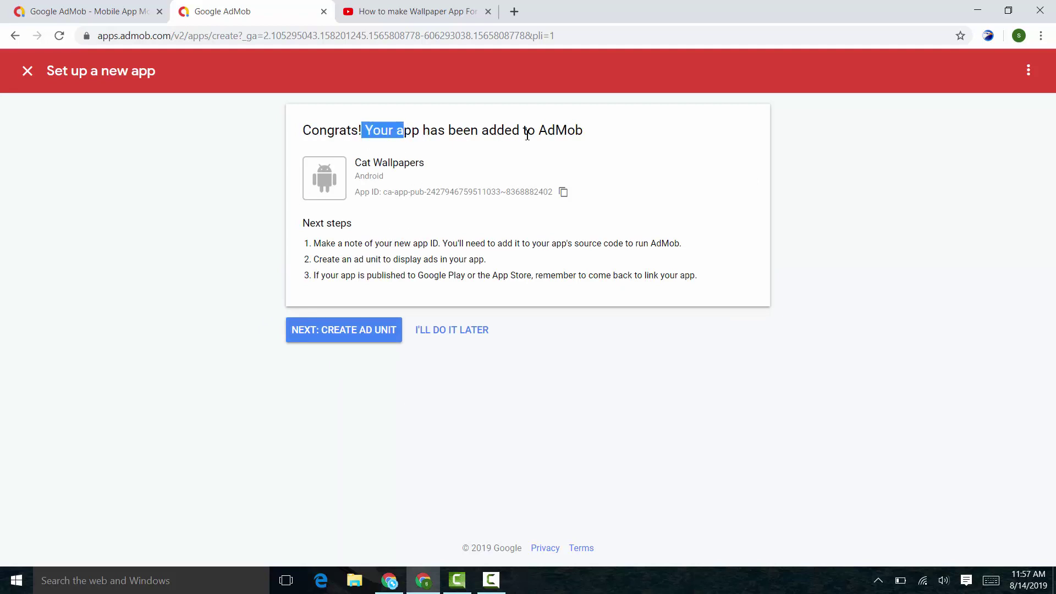
Start creating an ad unit for Cat Wallpapers and read the description of the Native advanced format
click(546, 132)
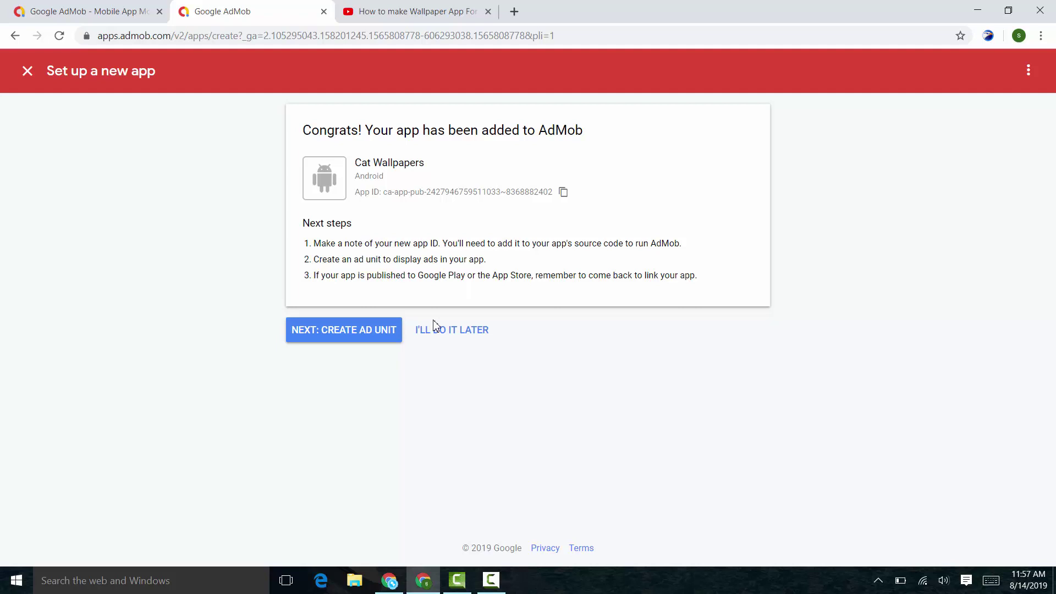
click(344, 338)
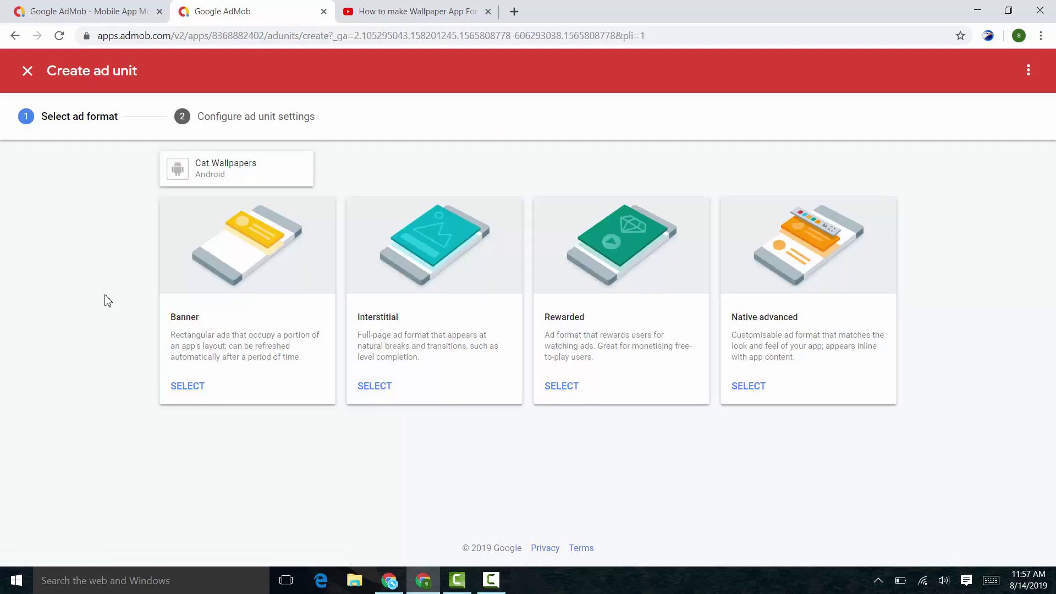
triple_click(763, 317)
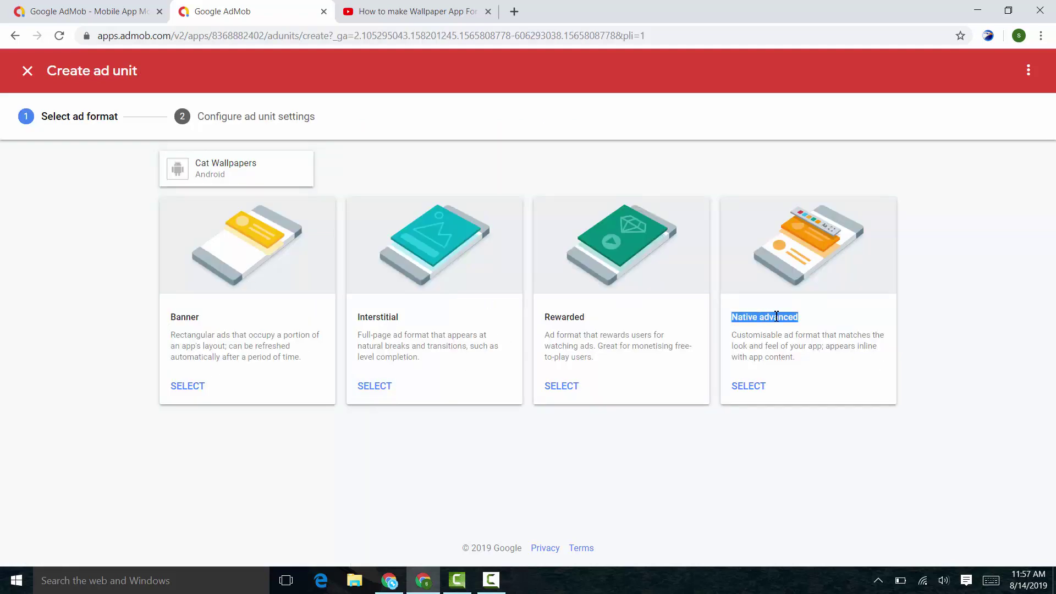
triple_click(775, 316)
triple_click(839, 363)
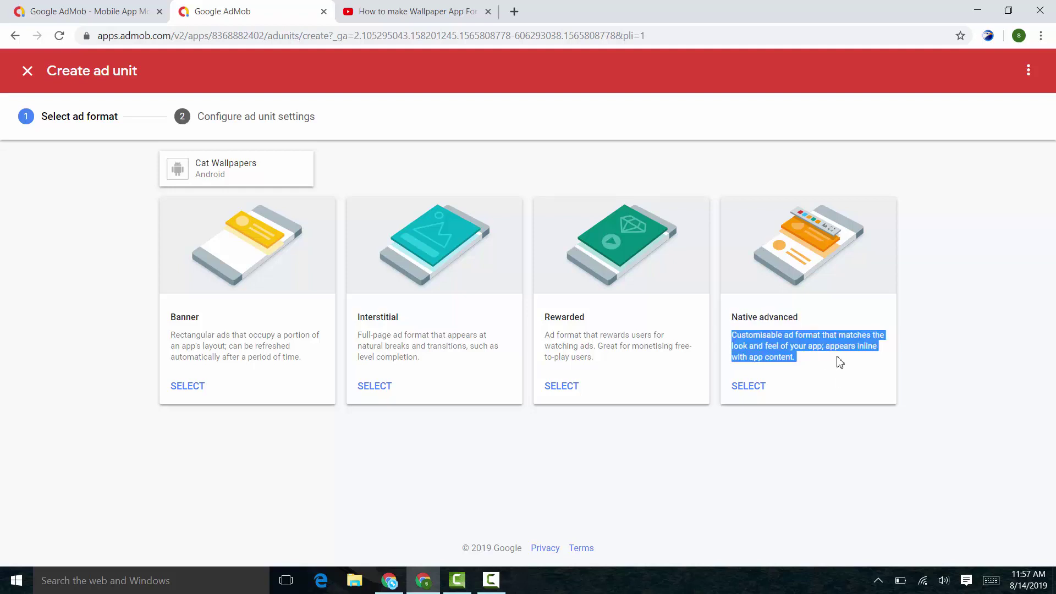
click(823, 347)
triple_click(822, 345)
double_click(785, 345)
triple_click(776, 316)
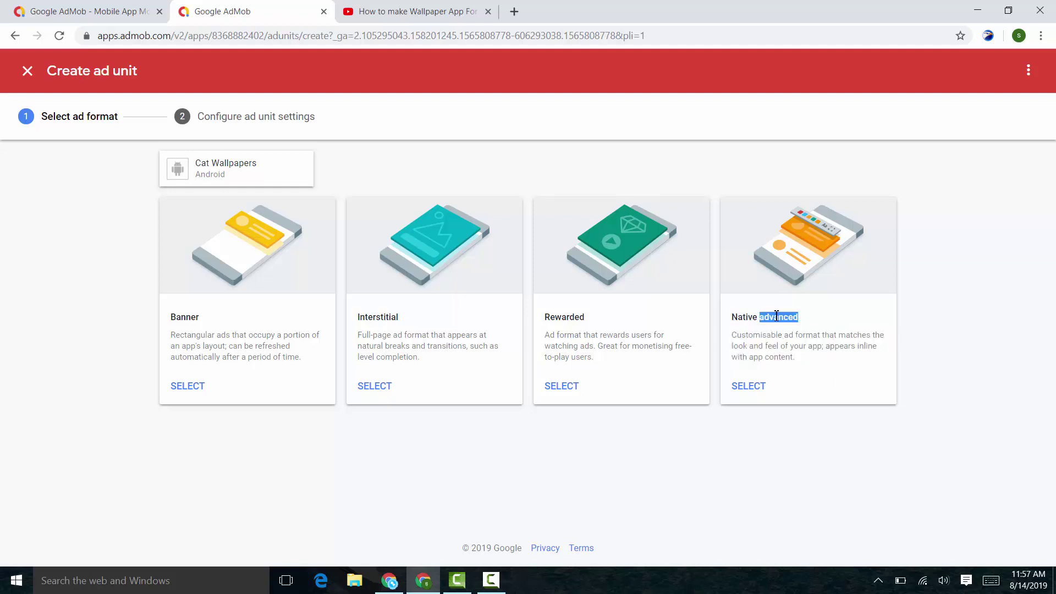
triple_click(832, 347)
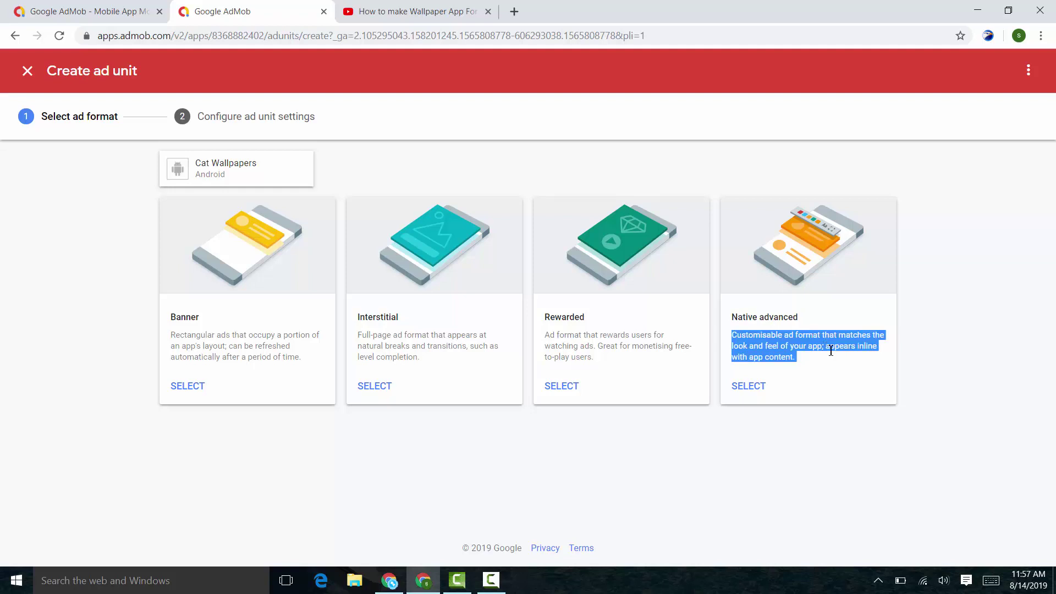
triple_click(840, 346)
triple_click(810, 321)
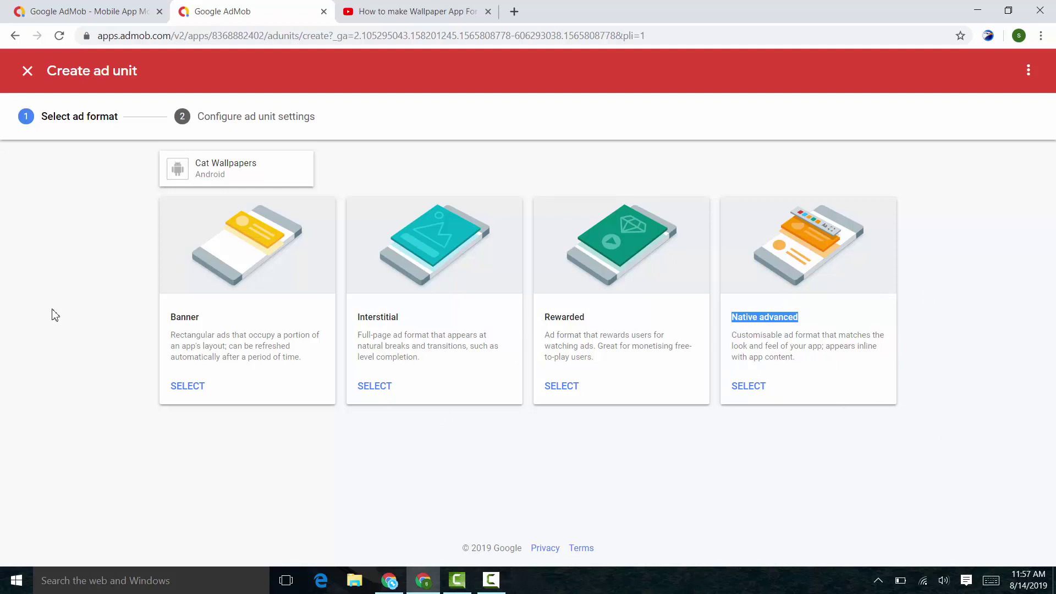
click(2, 333)
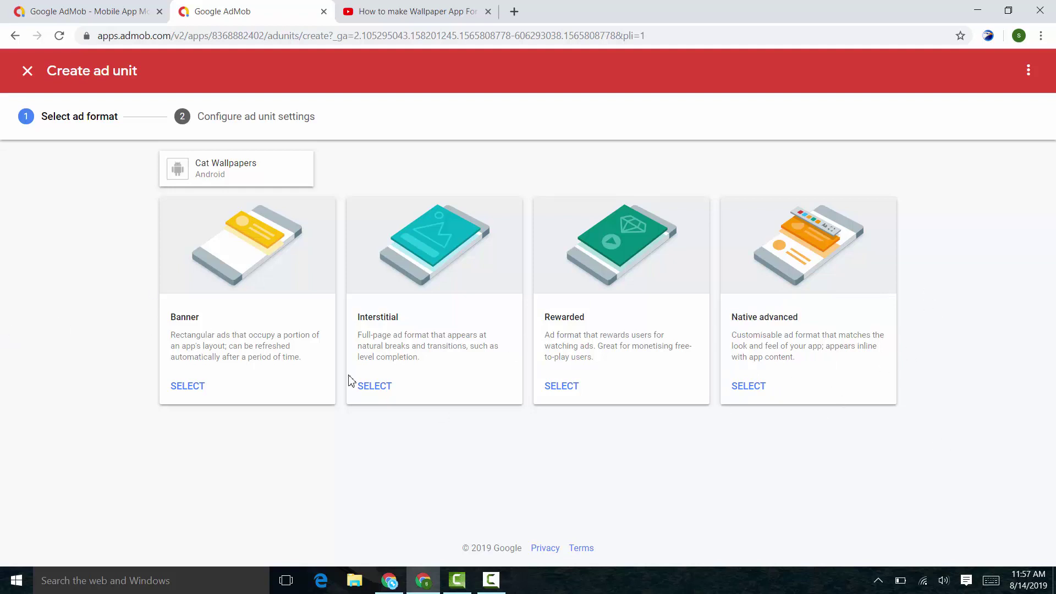
Compare the Banner, Interstitial and Rewarded ad formats and read the Rewarded description
double_click(192, 318)
double_click(363, 324)
click(394, 332)
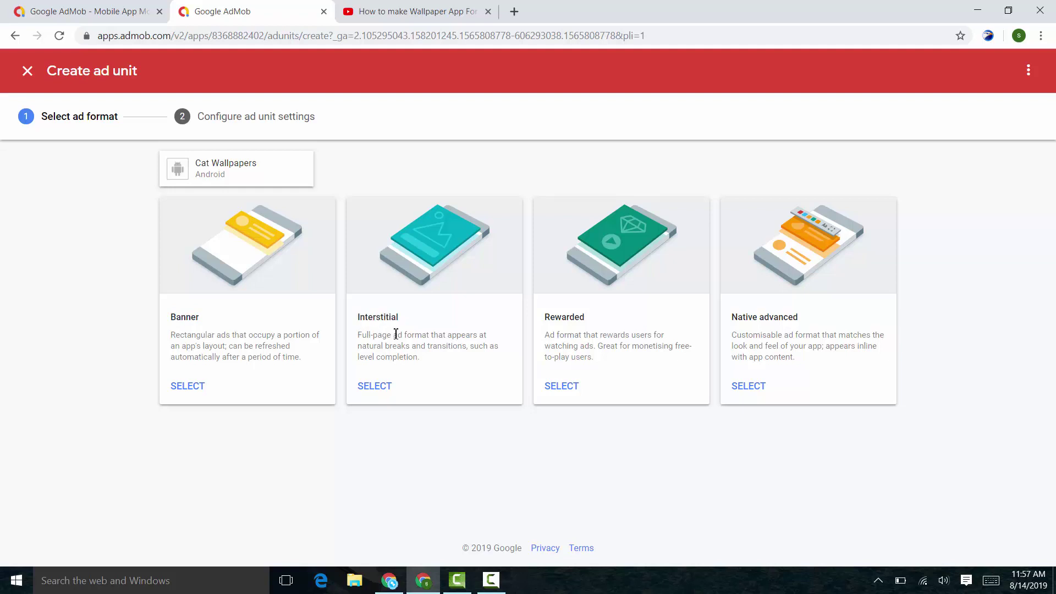
double_click(581, 320)
triple_click(666, 343)
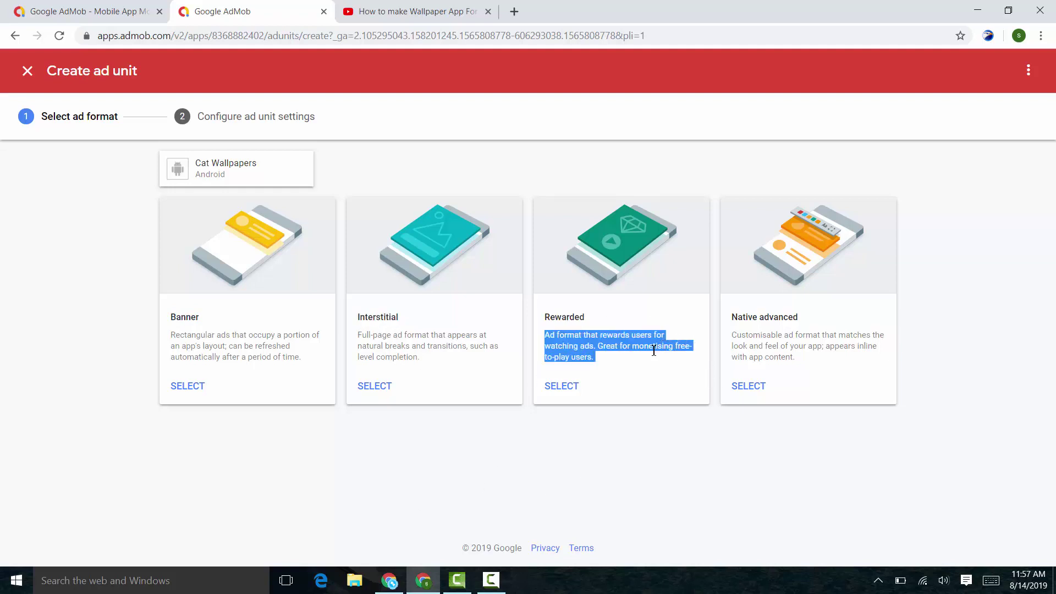
triple_click(653, 350)
click(653, 350)
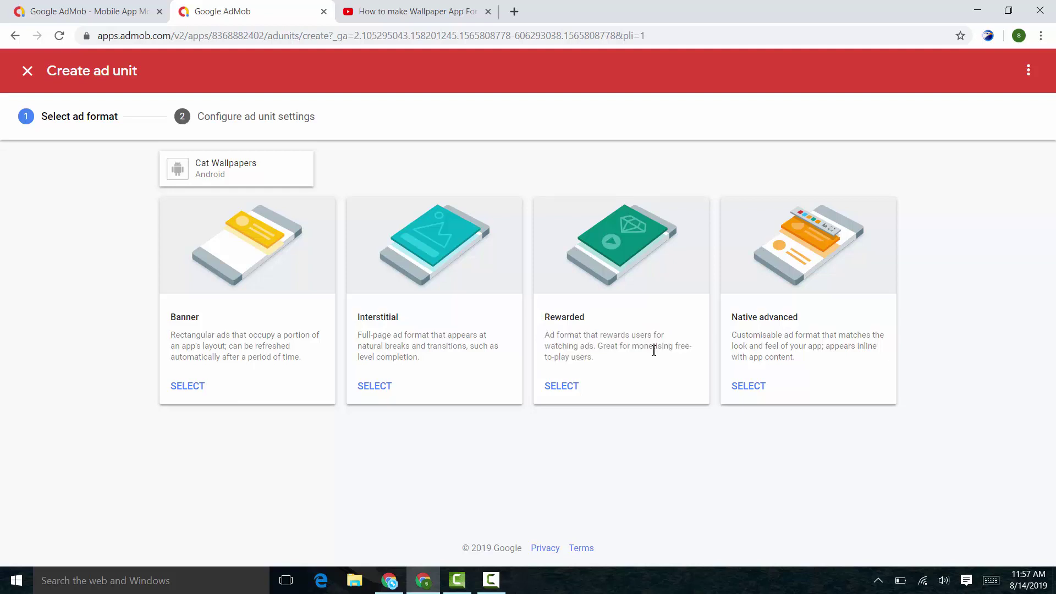
triple_click(659, 345)
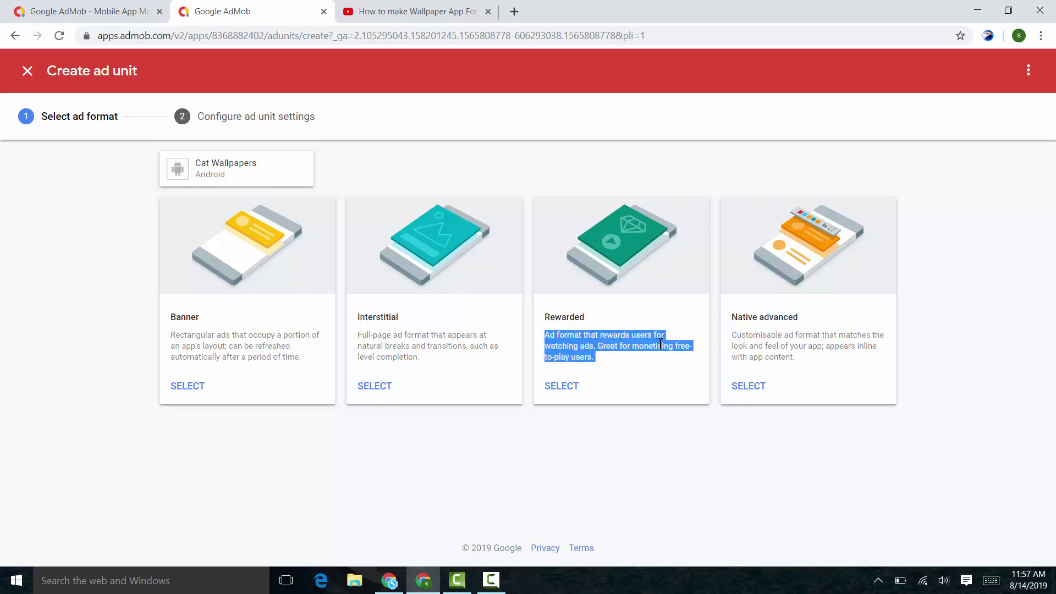
double_click(577, 319)
triple_click(607, 347)
click(547, 497)
Create a Banner ad unit named "BannerAd", keeping the default advanced settings
click(199, 385)
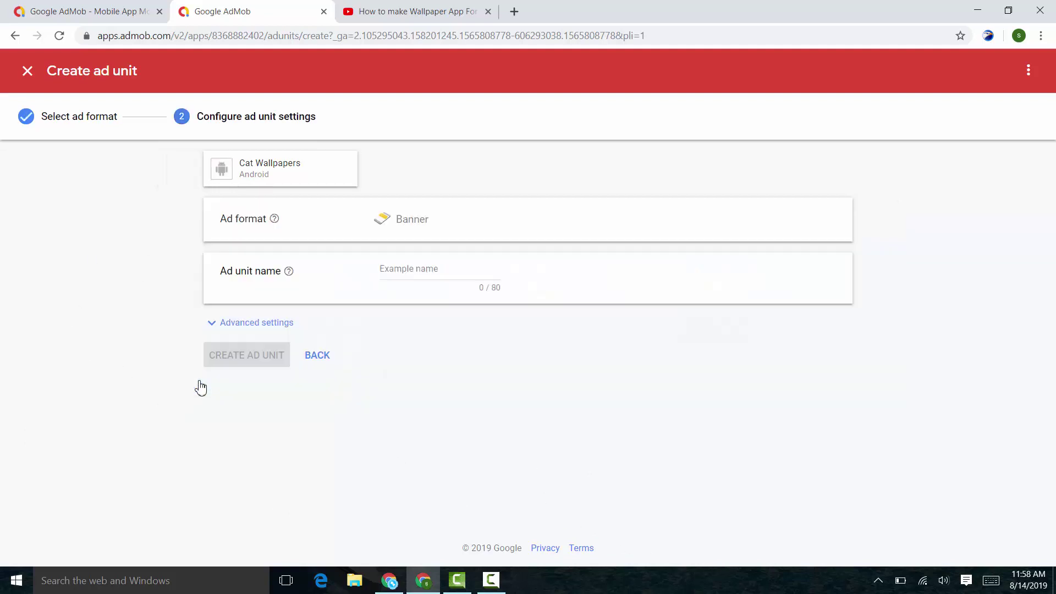
click(446, 268)
text(BannerAd)
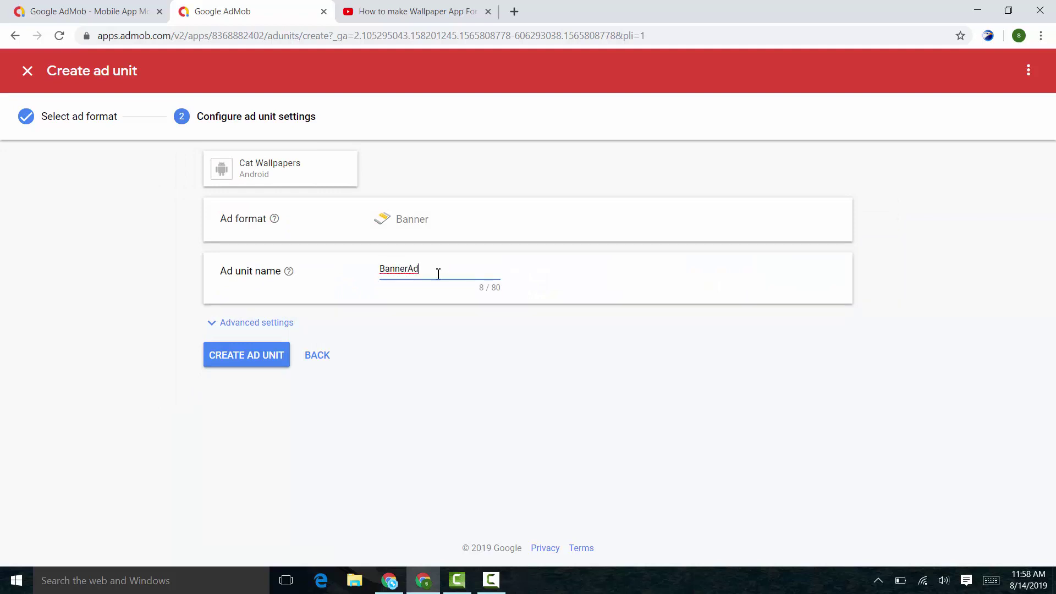
double_click(273, 326)
scroll(398, 354, down, 1)
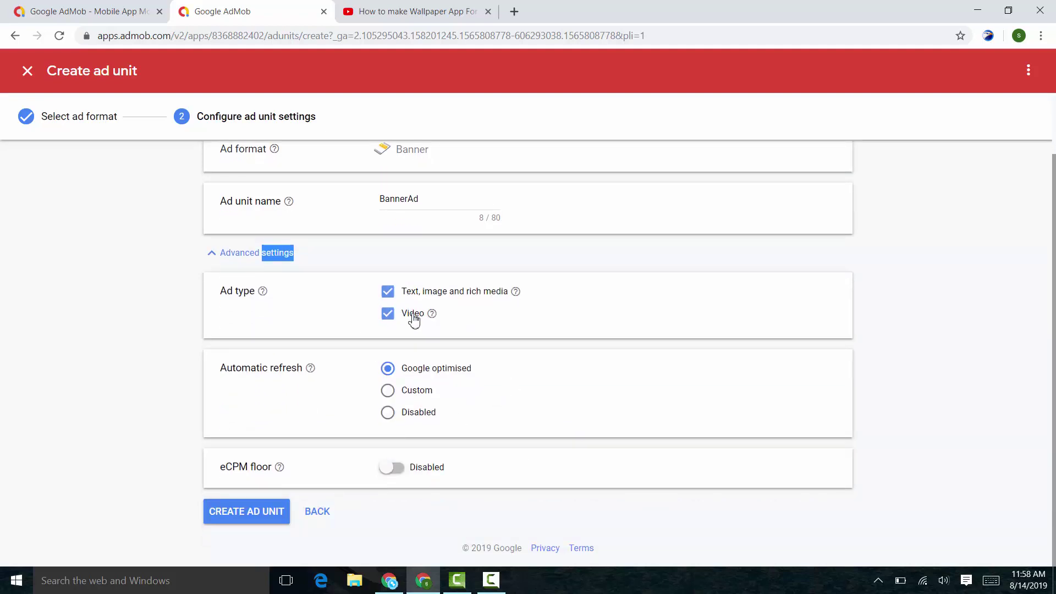
click(246, 511)
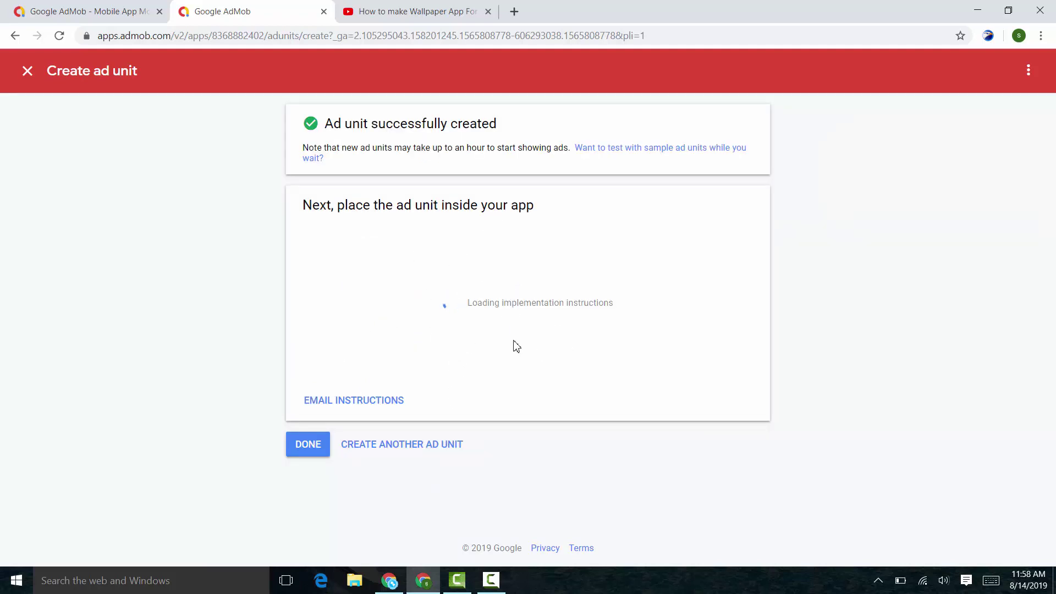
Examine the app ID and the banner ad unit ID in the implementation instructions
double_click(421, 273)
click(422, 273)
click(480, 340)
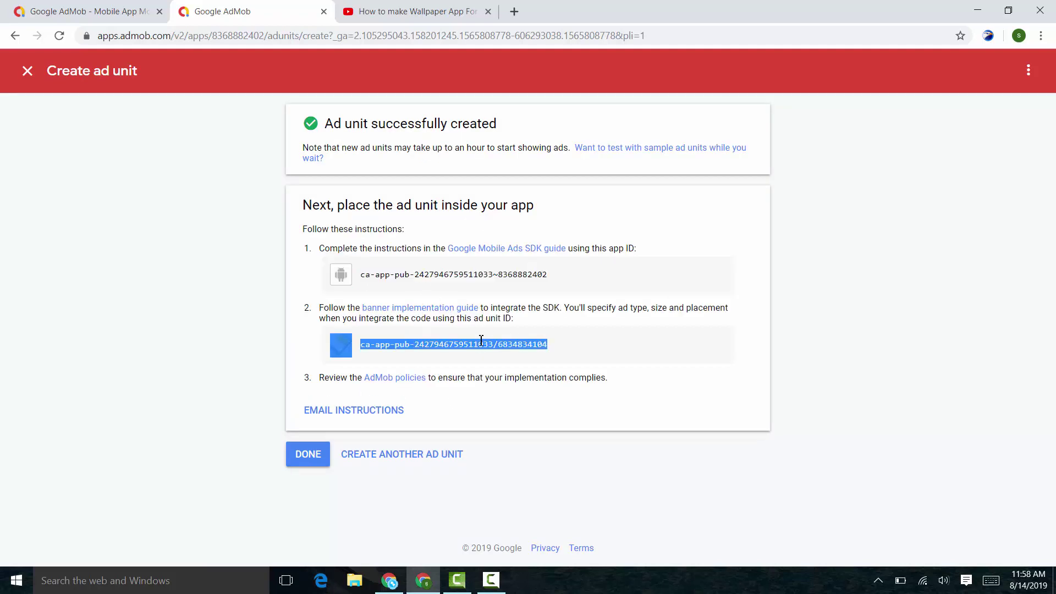
click(376, 494)
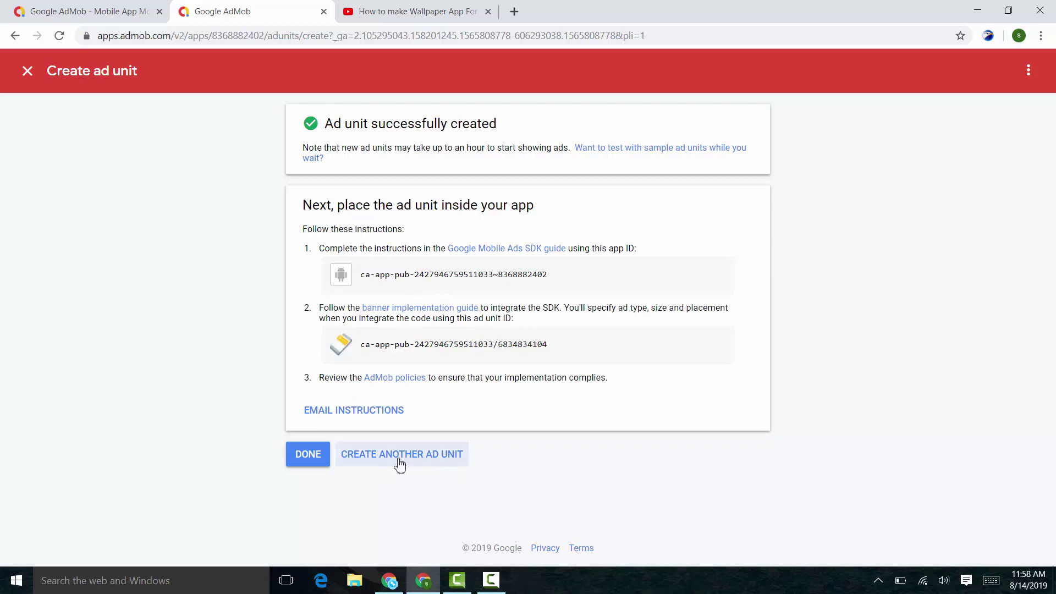
Start another ad unit in Interstitial format, name it "FullScreenAd" and expand its advanced settings
click(410, 460)
click(380, 384)
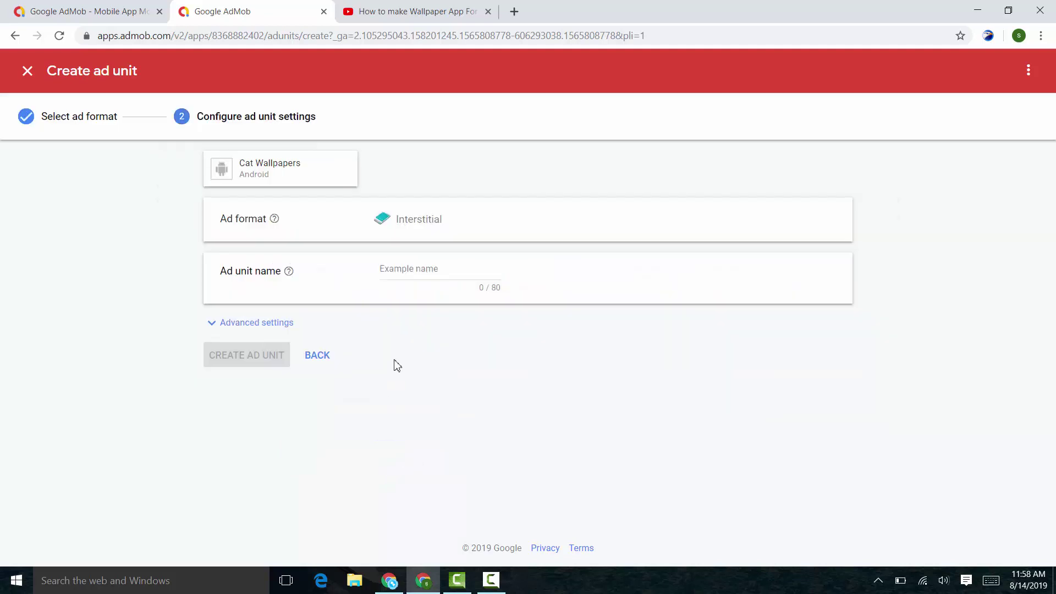
click(445, 279)
text(FullScreenAd)
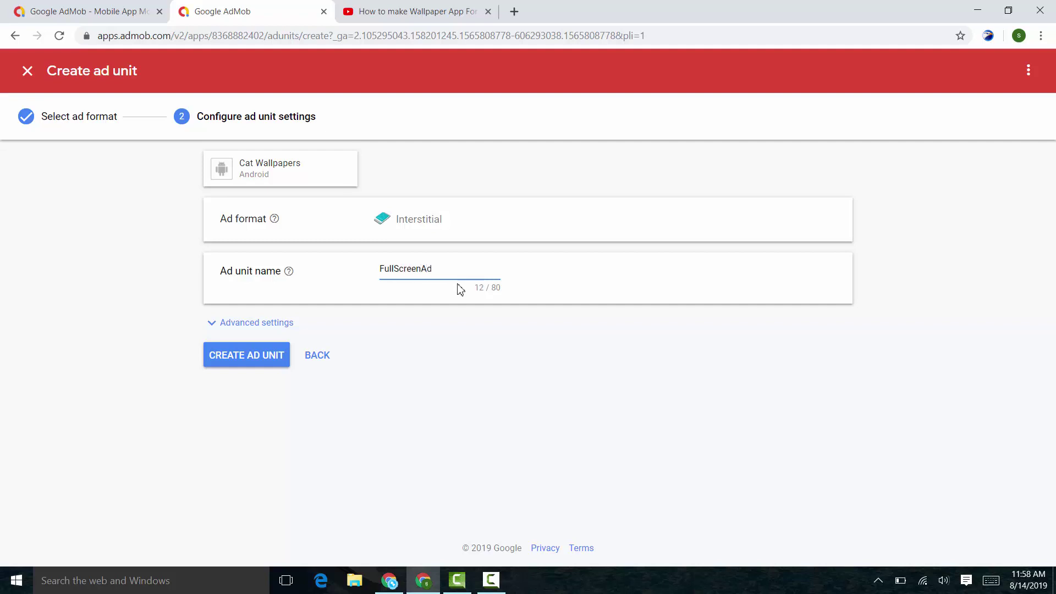
click(243, 324)
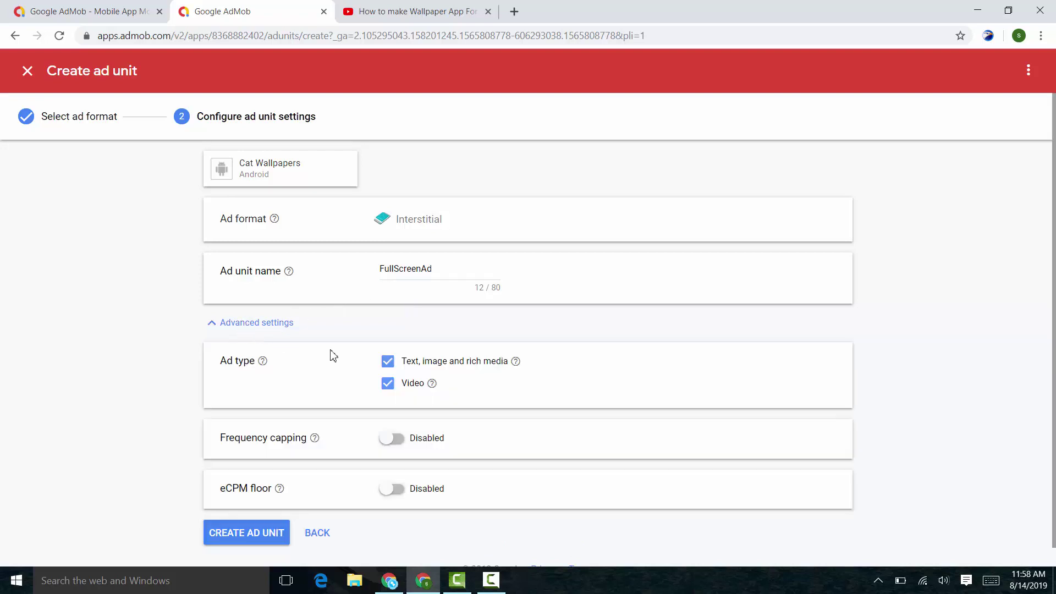
scroll(449, 380, down, 1)
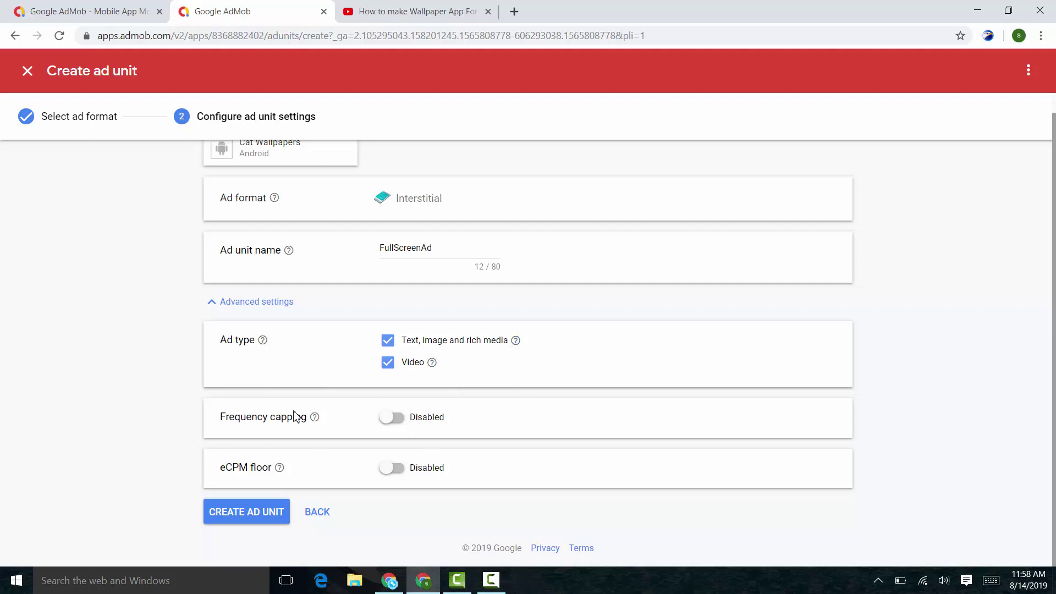
Try out frequency capping and a global eCPM floor of US$ 25 with country-specific floors, switching each option off again
click(383, 419)
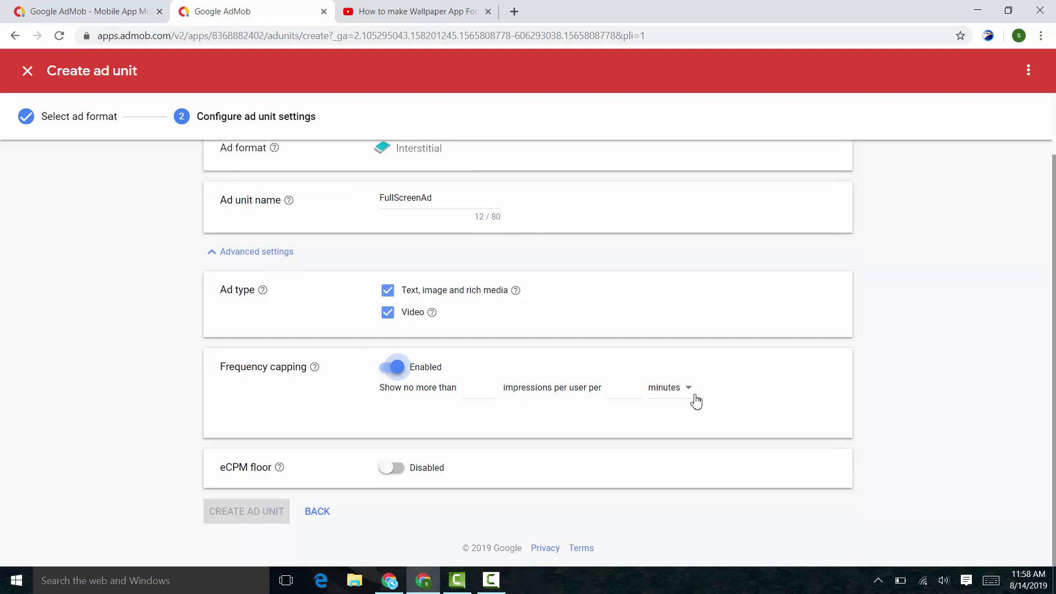
click(397, 368)
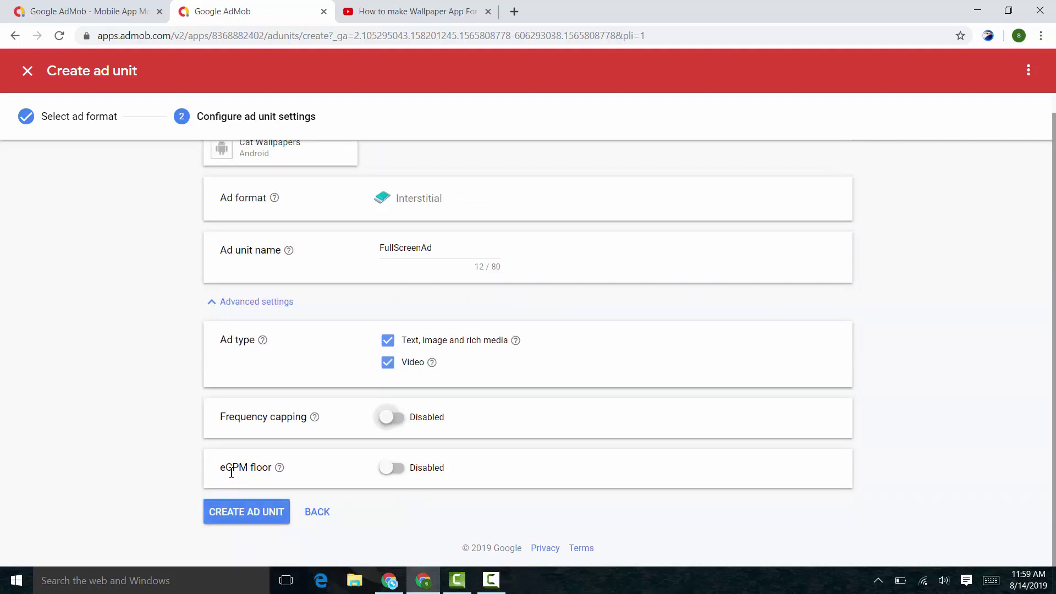
click(446, 469)
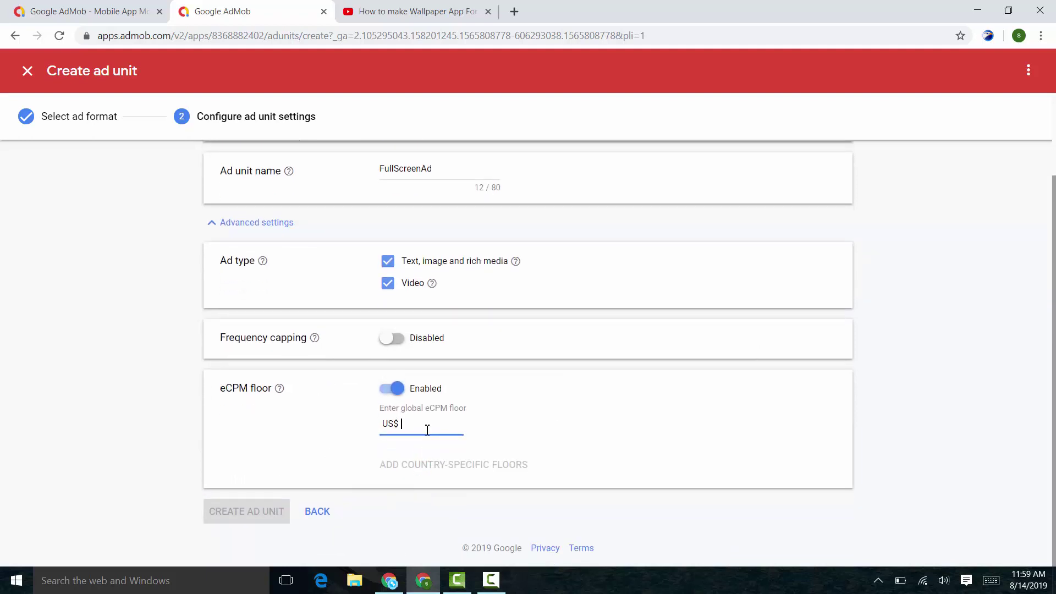
text(25)
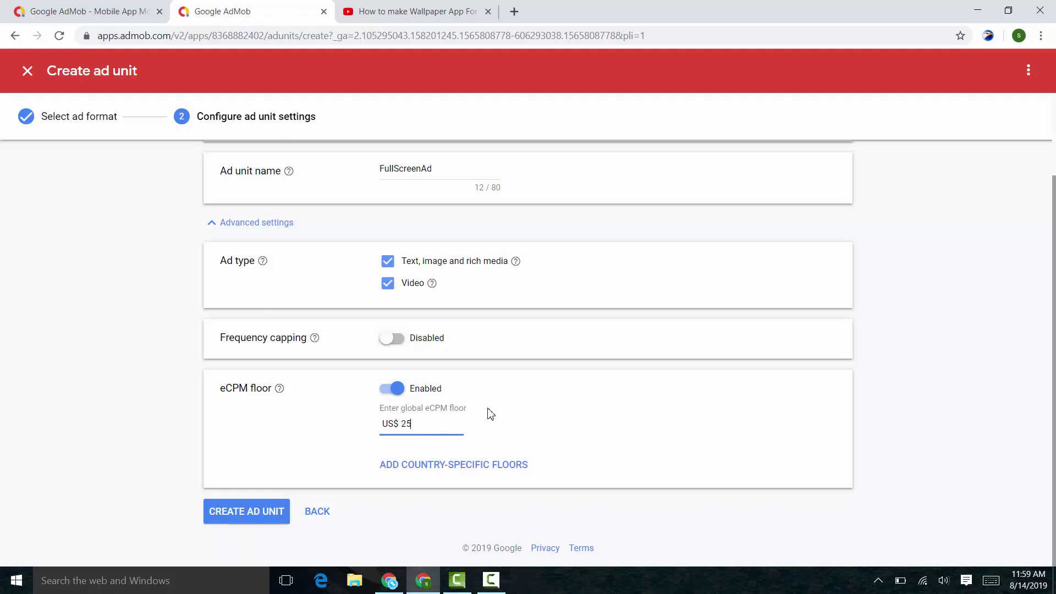
click(432, 465)
scroll(442, 457, down, 5)
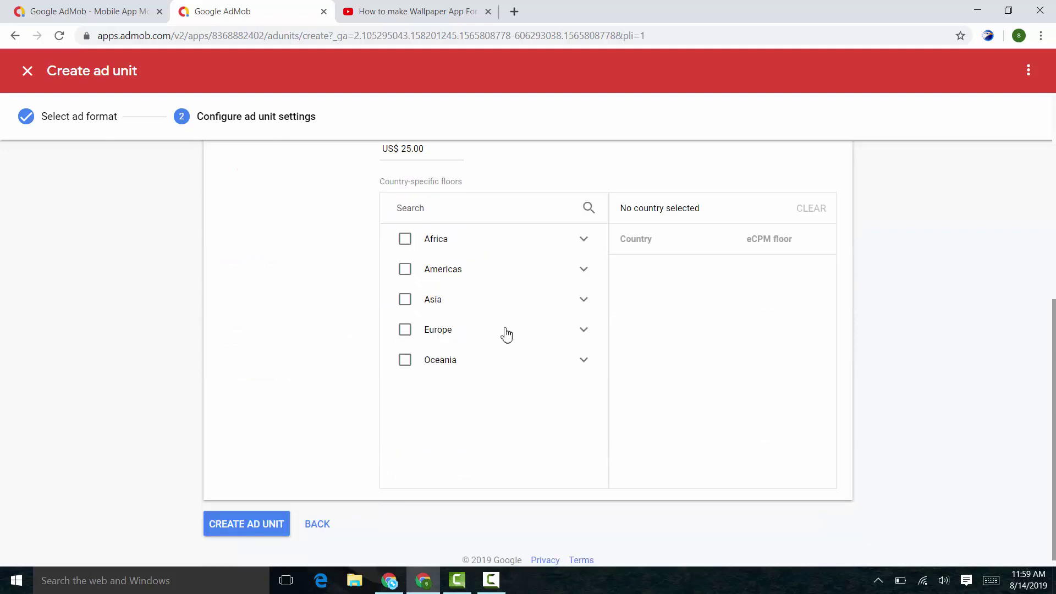
scroll(500, 307, up, 3)
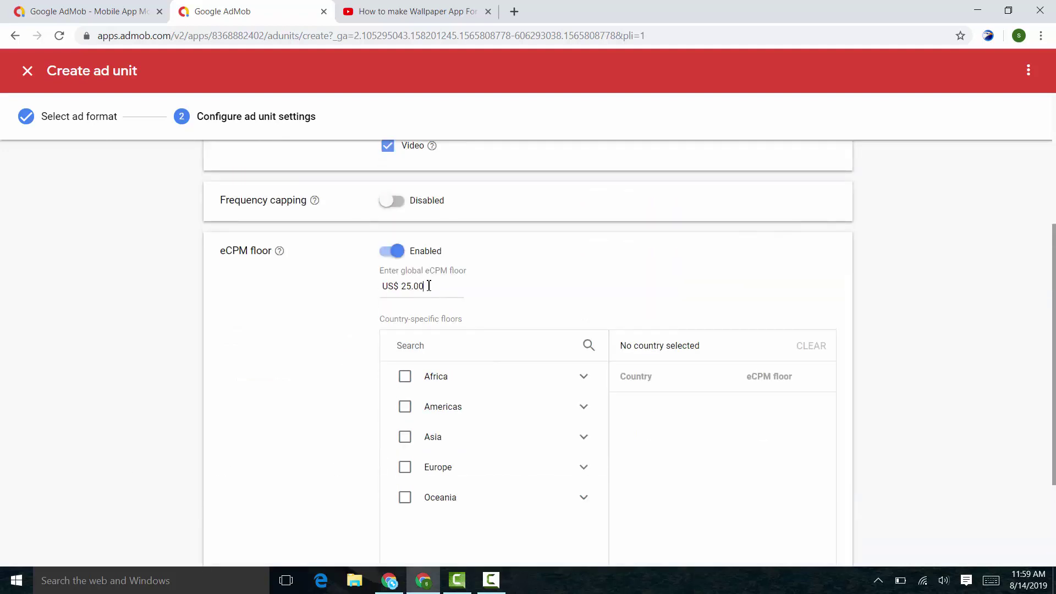
double_click(427, 287)
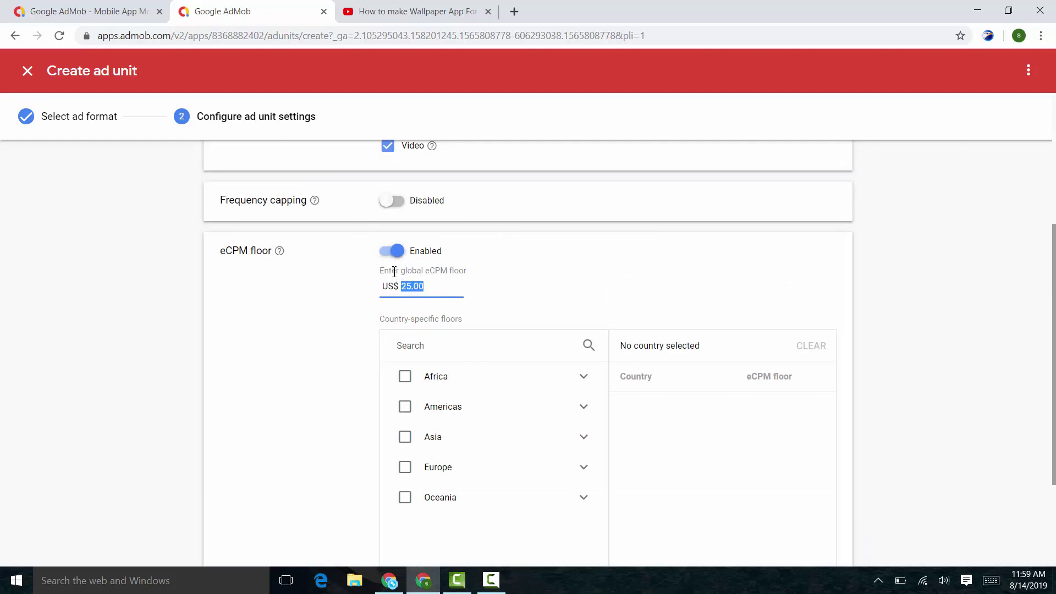
click(392, 251)
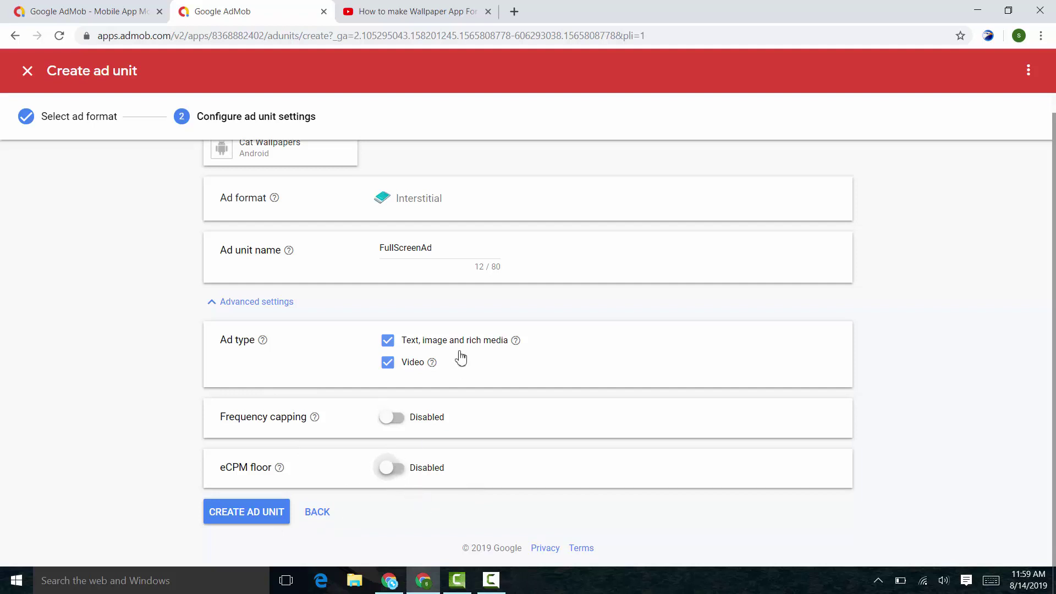
Create the FullScreenAd interstitial unit with frequency capping and eCPM floor disabled, and finish to the ad units list
scroll(308, 372, up, 1)
scroll(357, 347, down, 1)
scroll(818, 387, up, 1)
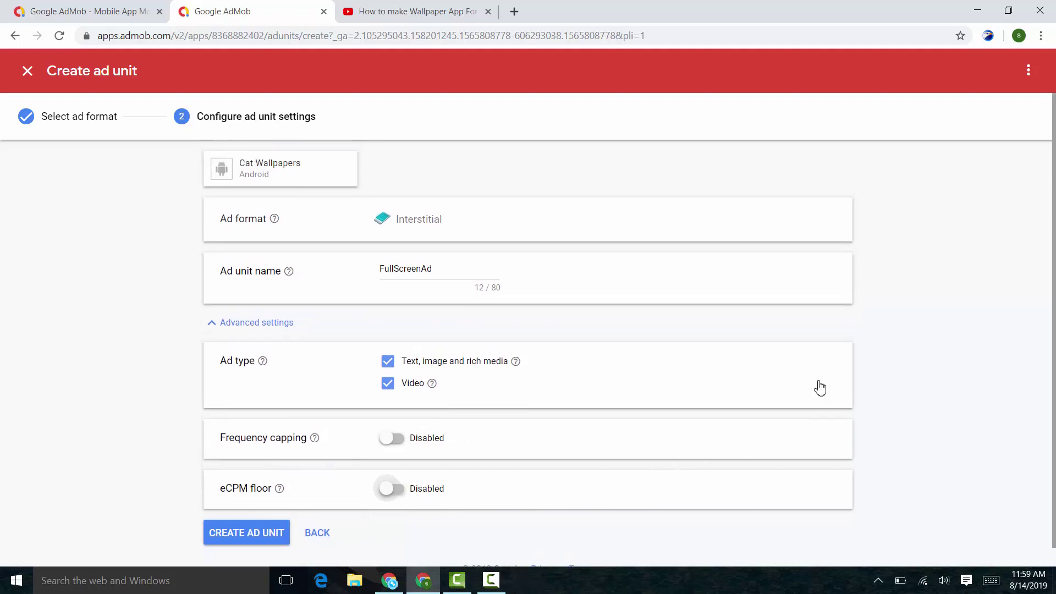
double_click(412, 223)
click(447, 226)
drag(232, 448, 566, 518)
click(569, 533)
scroll(141, 502, down, 1)
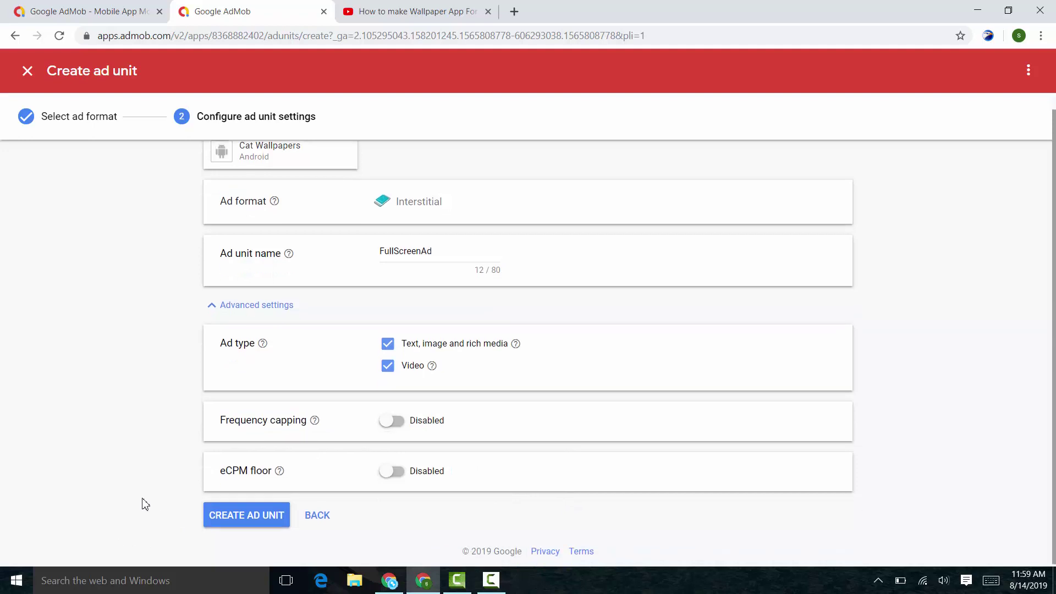
scroll(181, 517, up, 1)
click(236, 534)
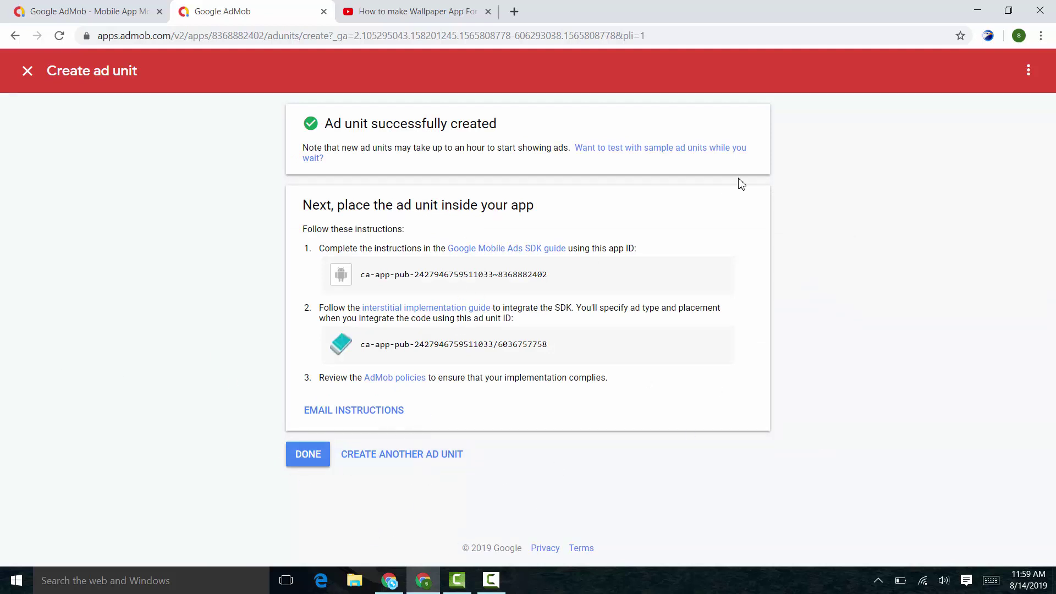
click(311, 461)
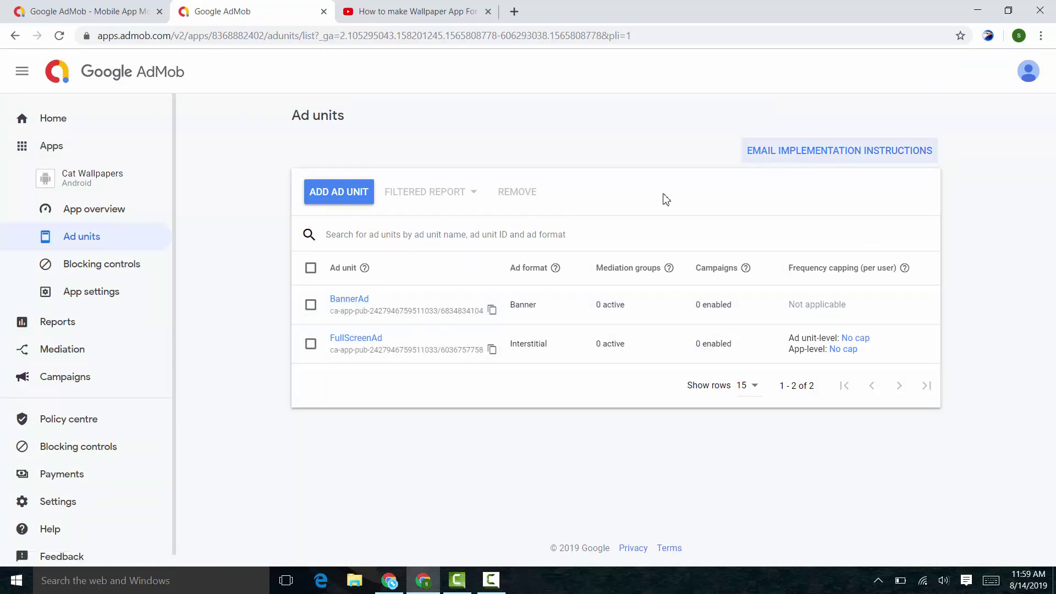
Email the ad units' implementation instructions to the prefilled account address without a personal message
click(814, 160)
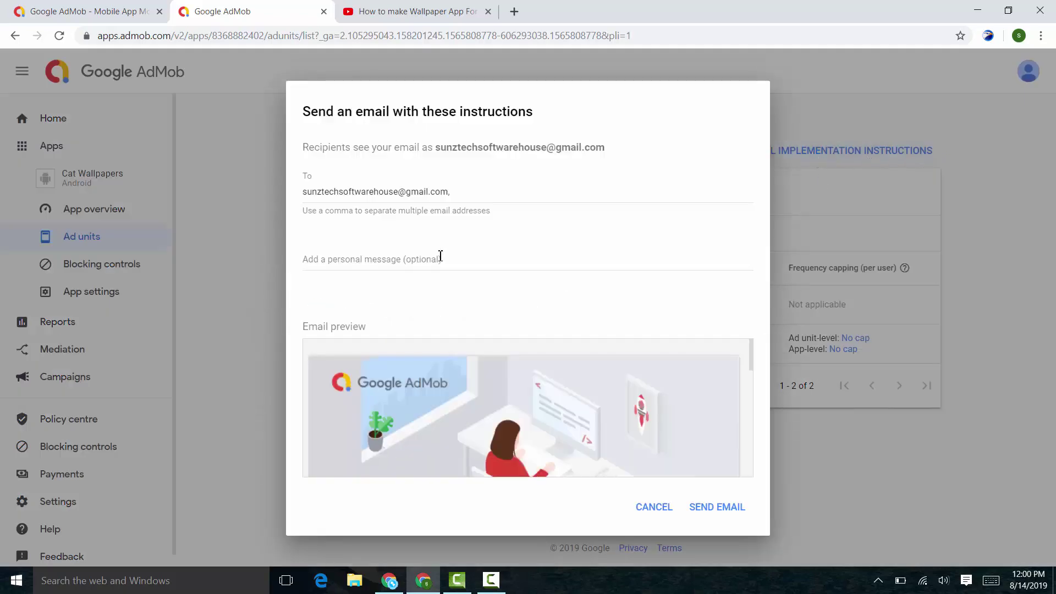
click(729, 516)
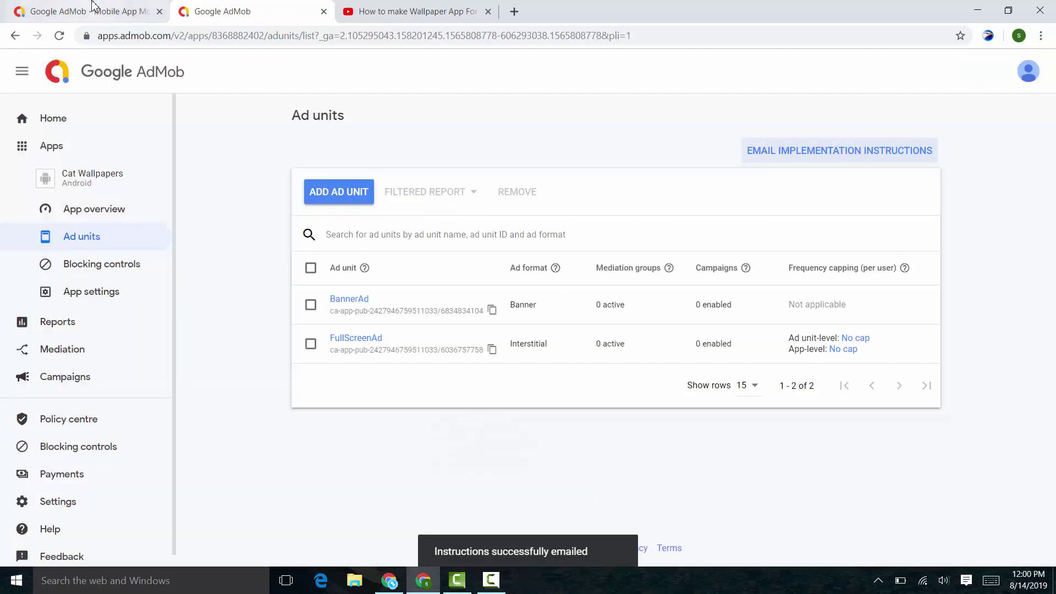
Open the Gmail inbox at gmail.com in the browser tab showing the AdMob home page
click(95, 5)
click(259, 6)
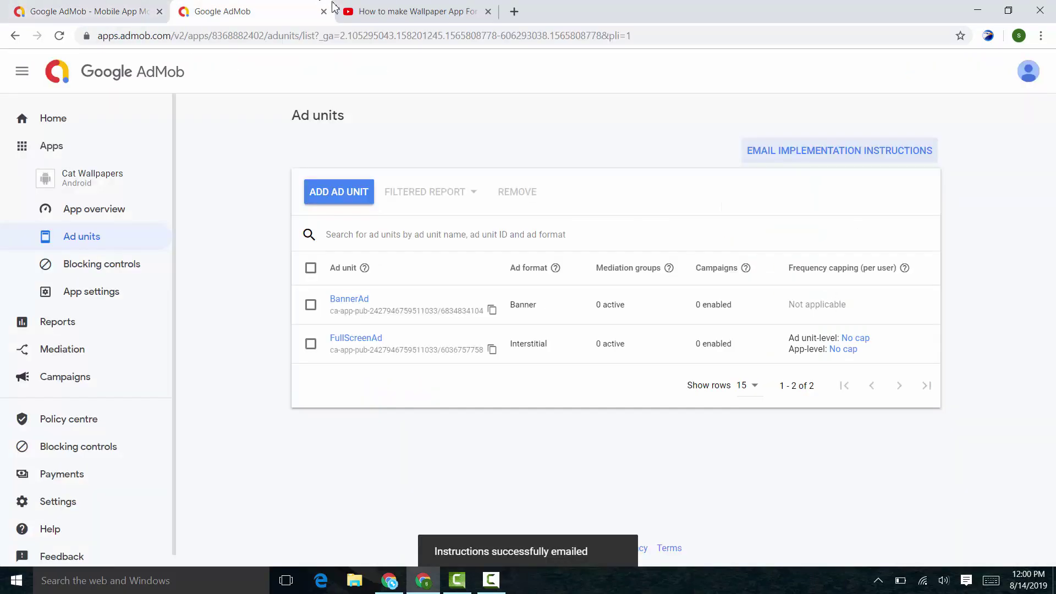
click(358, 4)
click(380, 36)
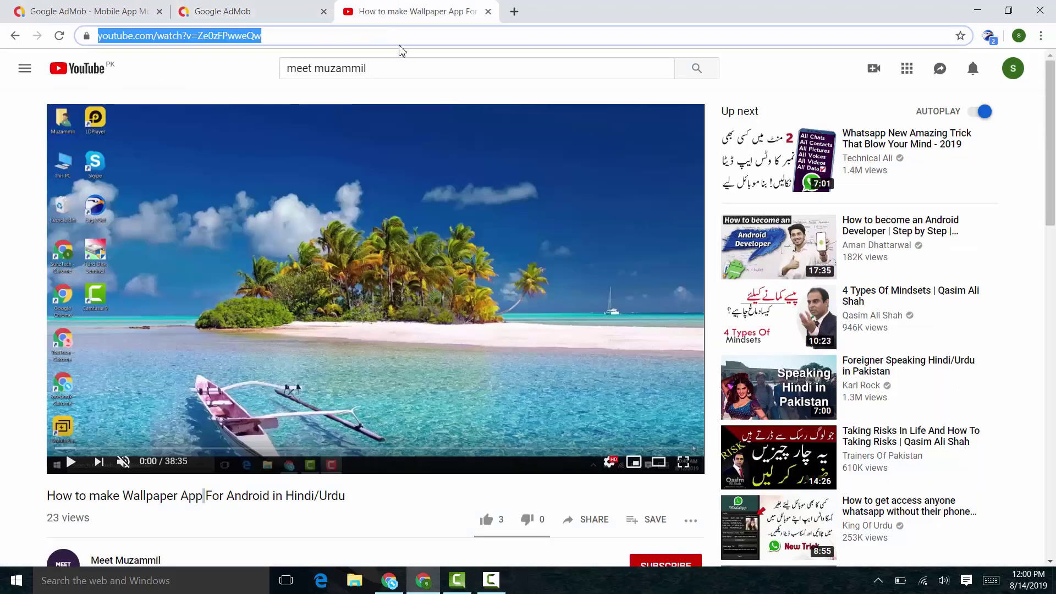
key(ctrl+Tab)
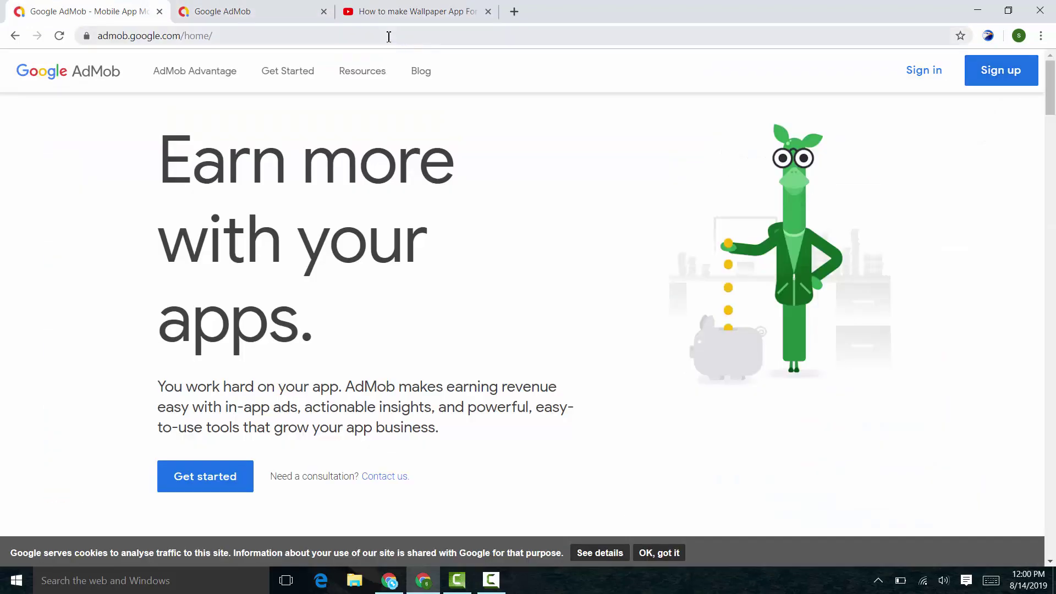
click(389, 36)
text(gmail.com)
key(Return)
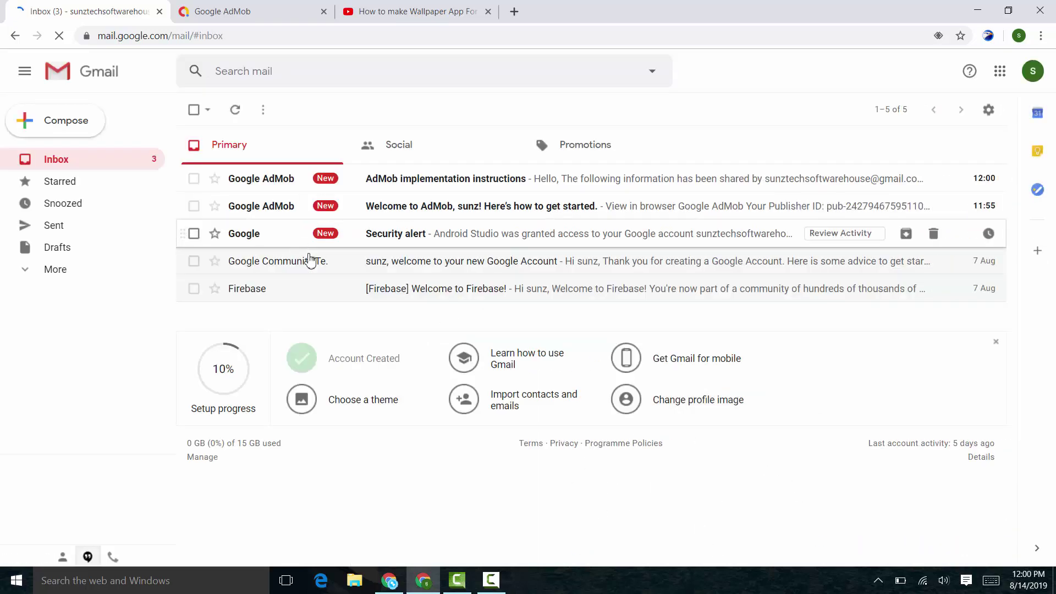
Look through the Security alert and Welcome to AdMob emails, returning to the inbox after each
click(424, 236)
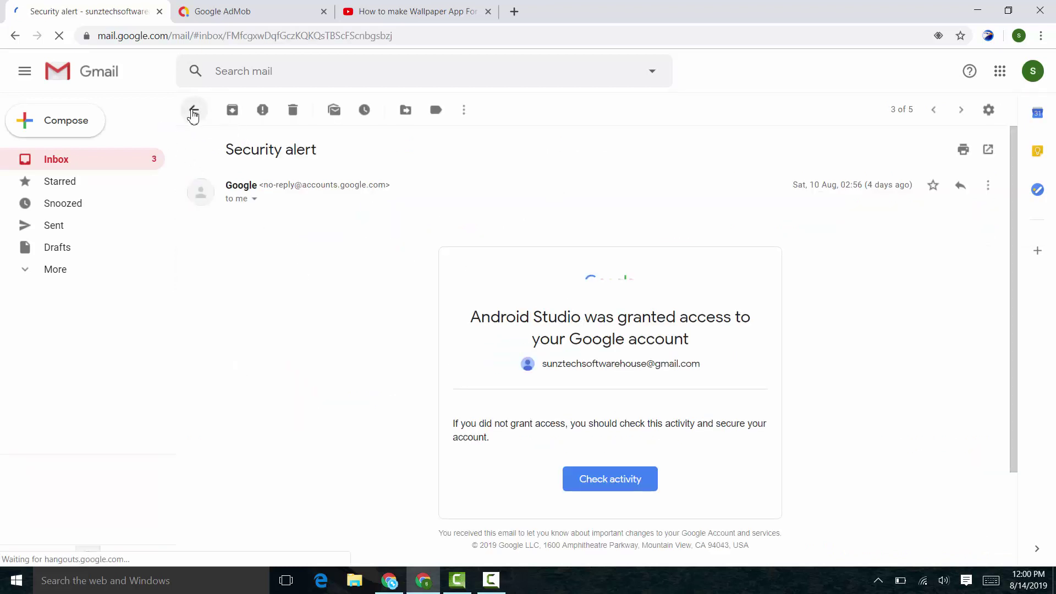
click(53, 158)
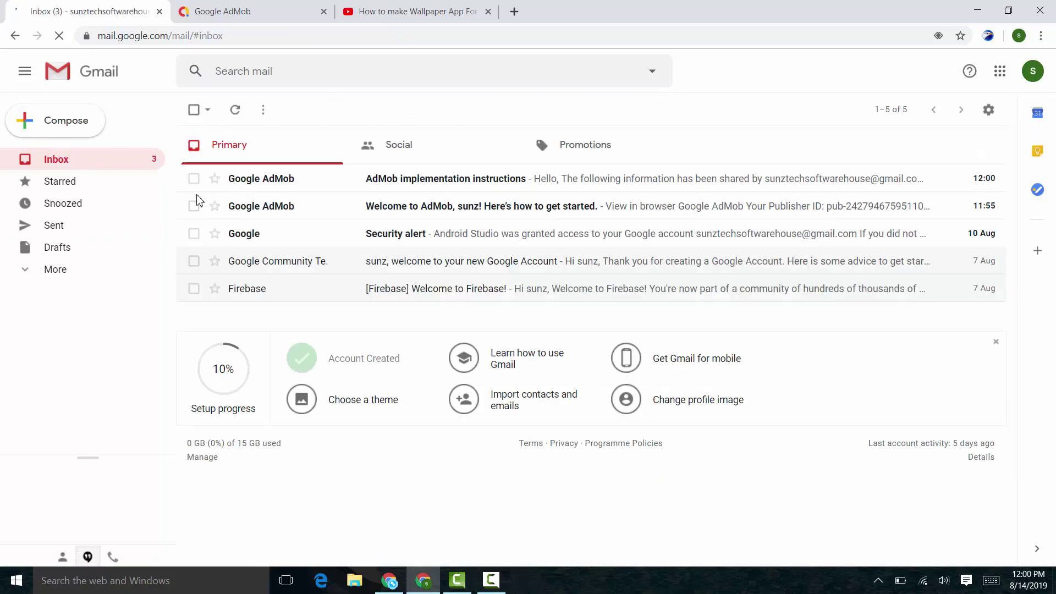
click(445, 210)
scroll(592, 287, down, 15)
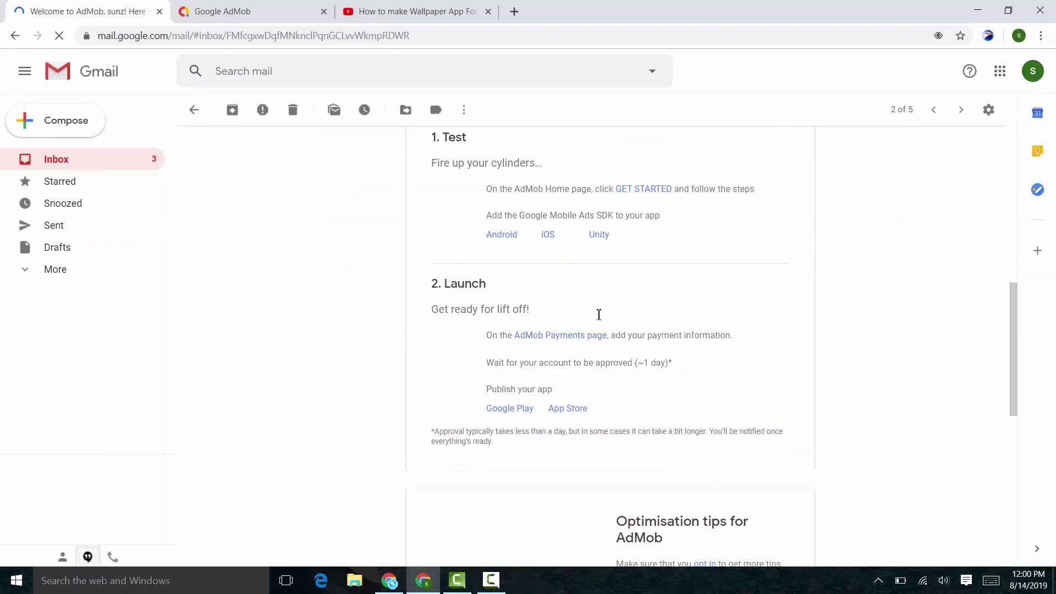
scroll(582, 355, up, 9)
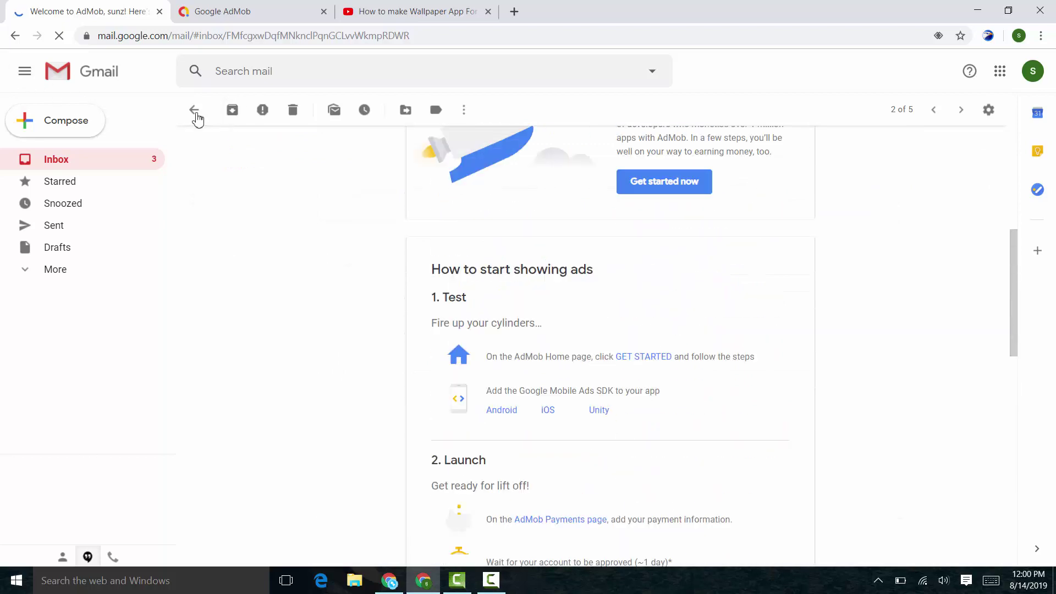
scroll(473, 255, up, 10)
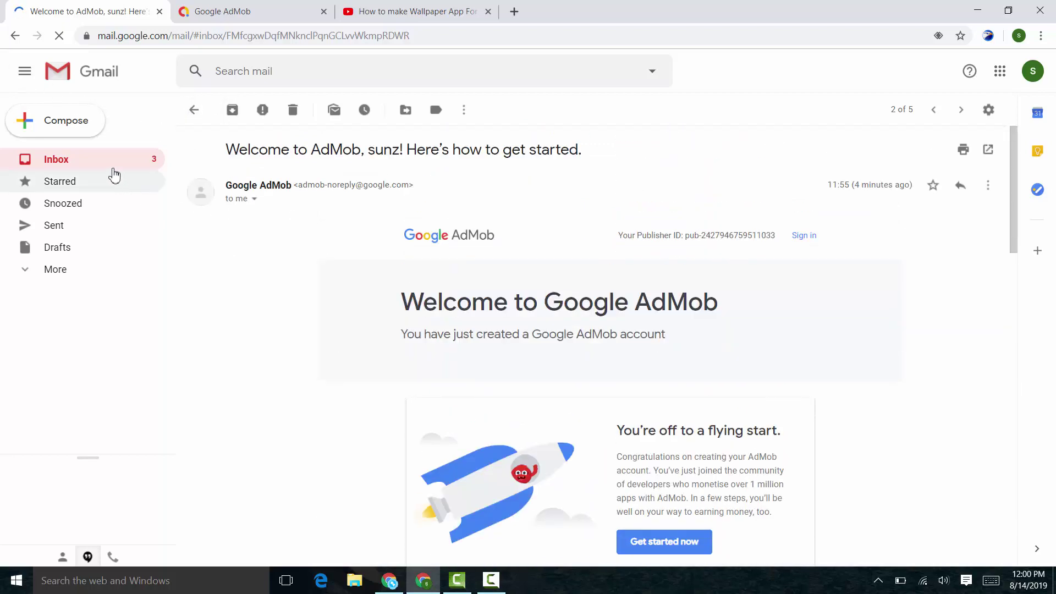
click(104, 159)
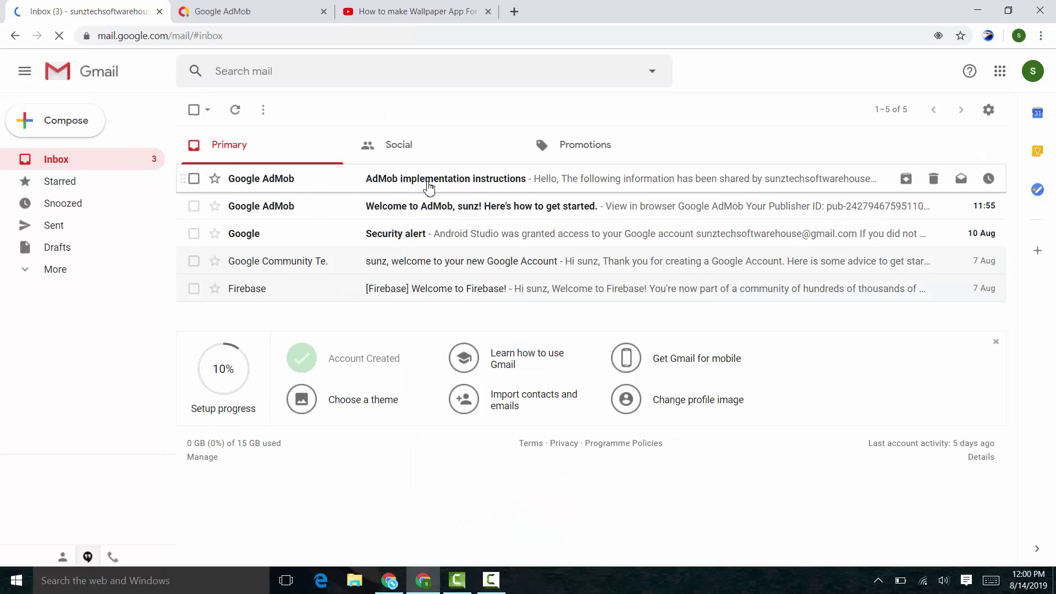
Open the "AdMob implementation instructions" email and examine the Cat Wallpapers app ID and the BannerAd and FullScreenAd unit IDs
click(429, 187)
scroll(547, 280, down, 3)
scroll(431, 186, up, 4)
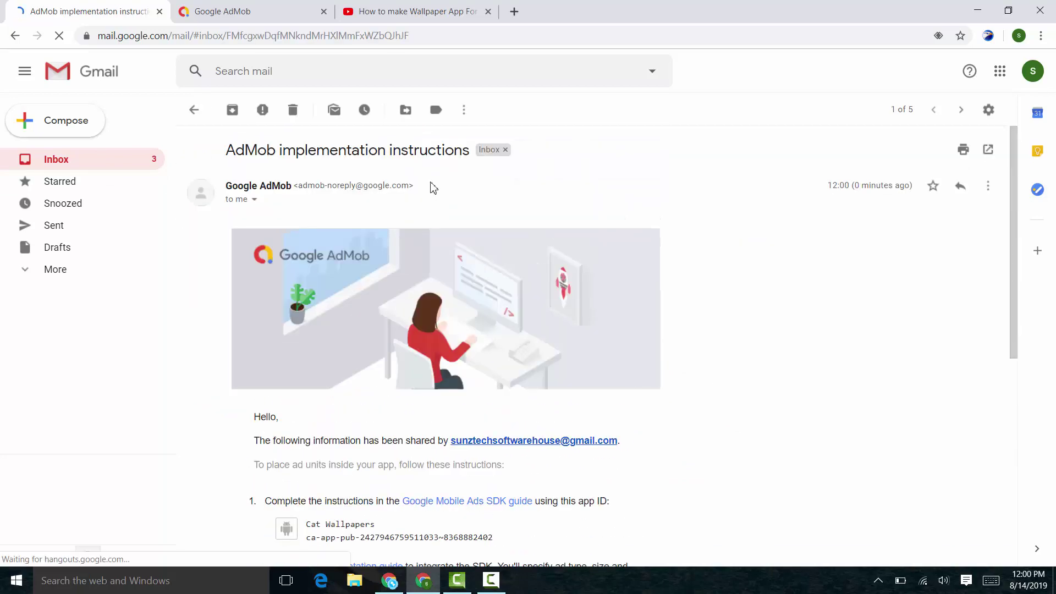
scroll(432, 160, down, 5)
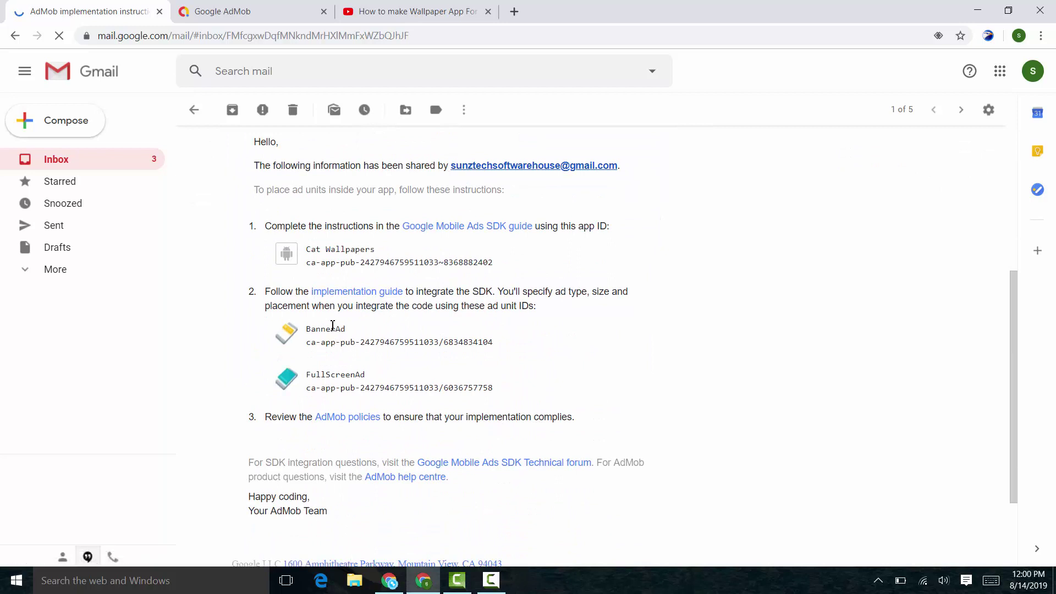
double_click(333, 329)
double_click(342, 373)
triple_click(380, 388)
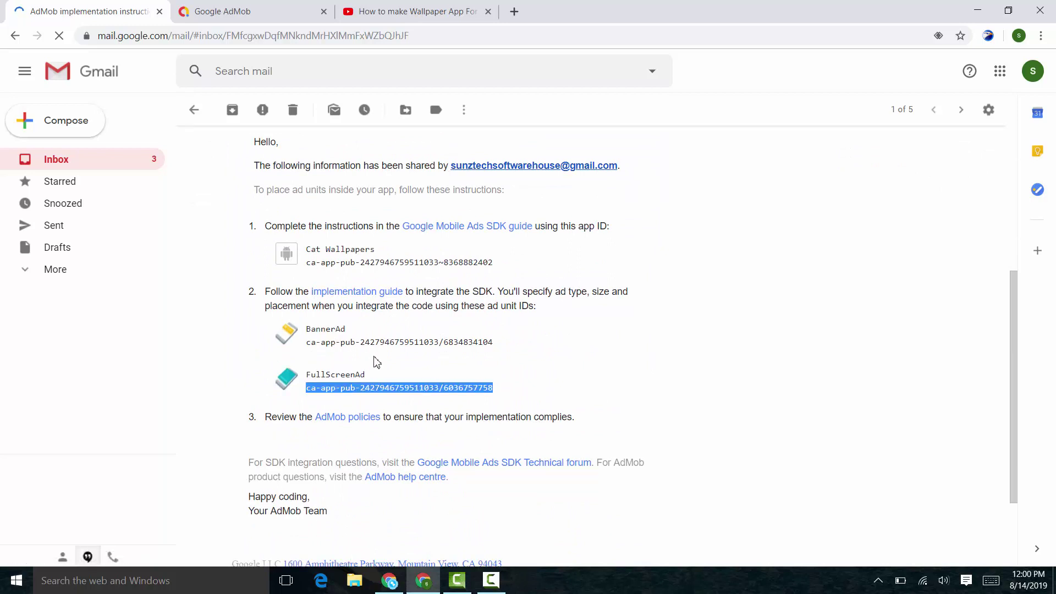
triple_click(380, 342)
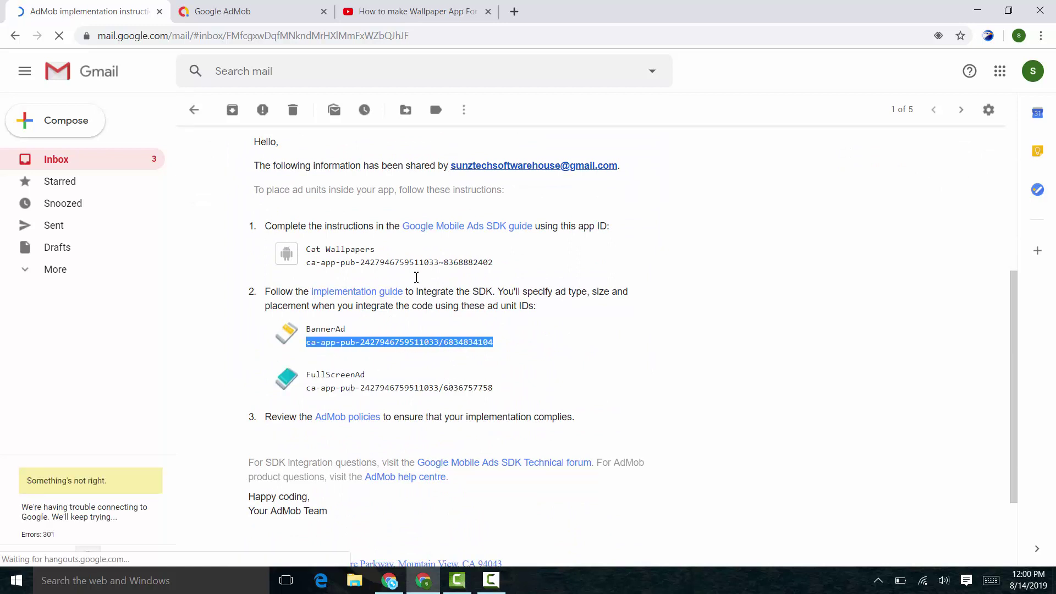
triple_click(399, 262)
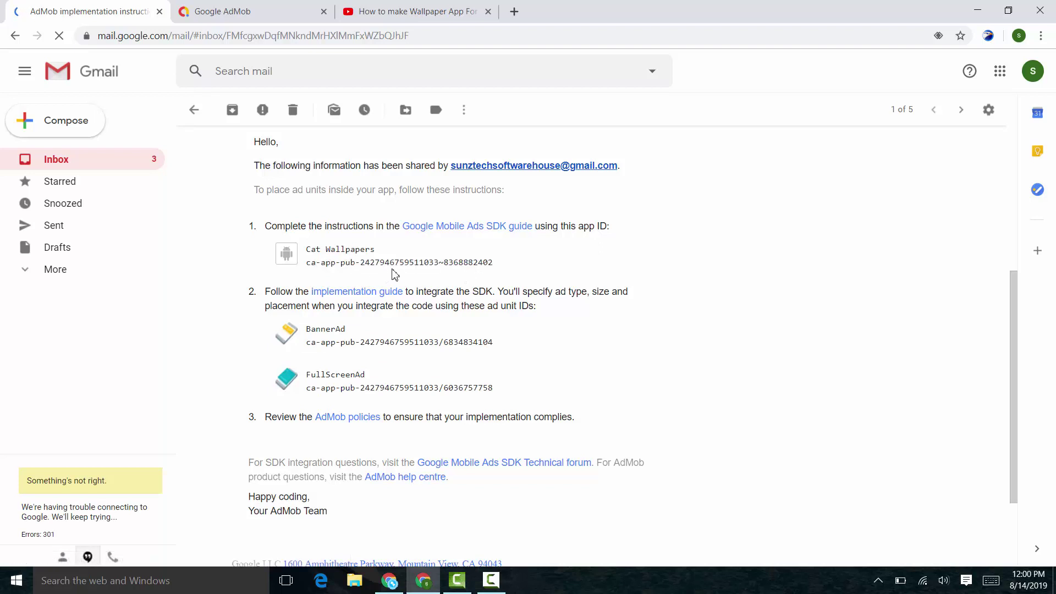
double_click(390, 269)
double_click(378, 345)
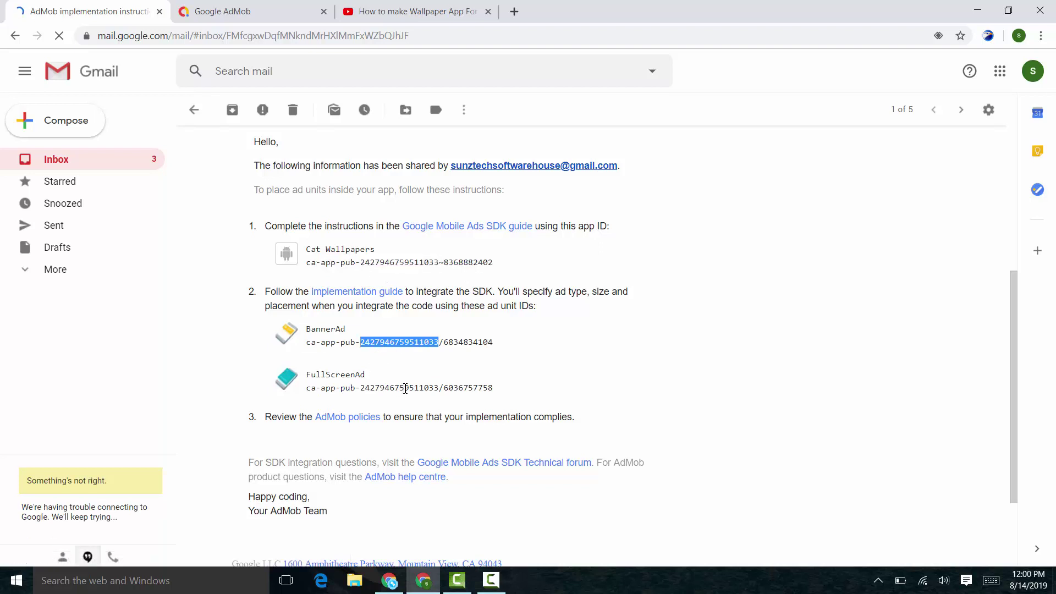
triple_click(399, 388)
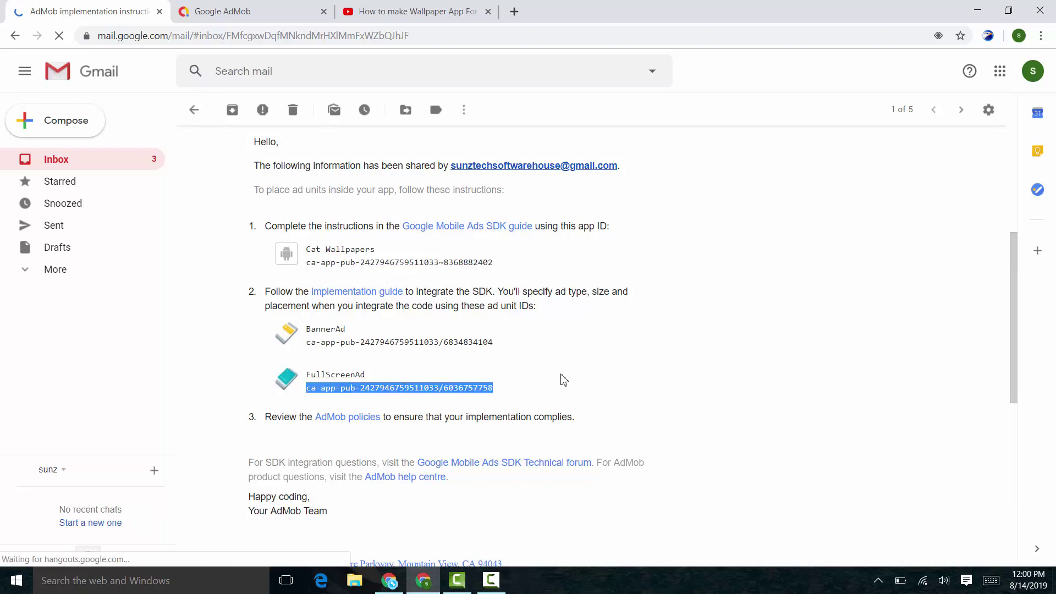
click(564, 379)
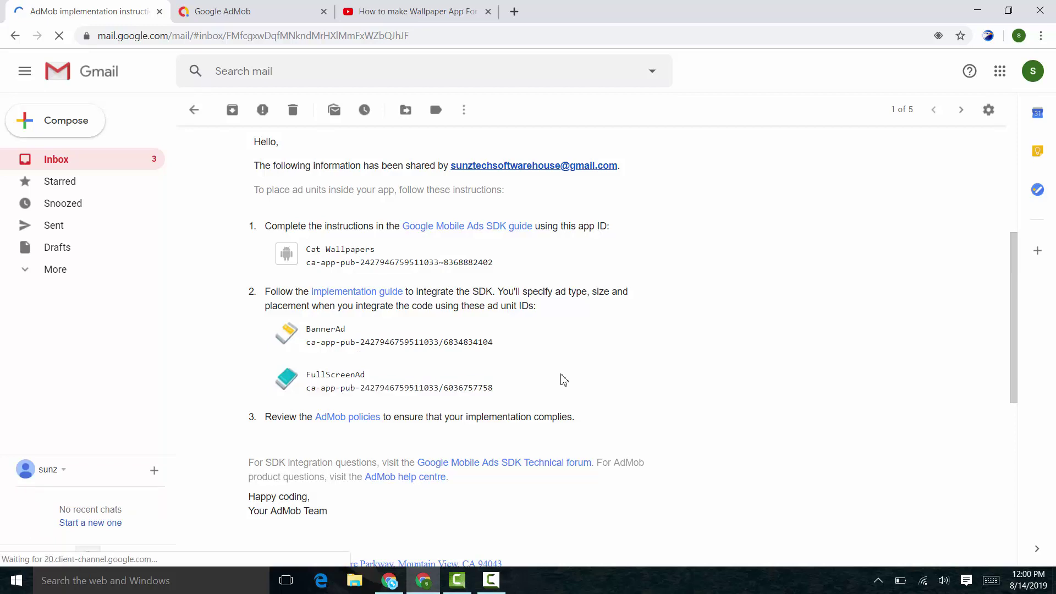
Launch Android Studio from the Windows search and switch to its window
key(super)
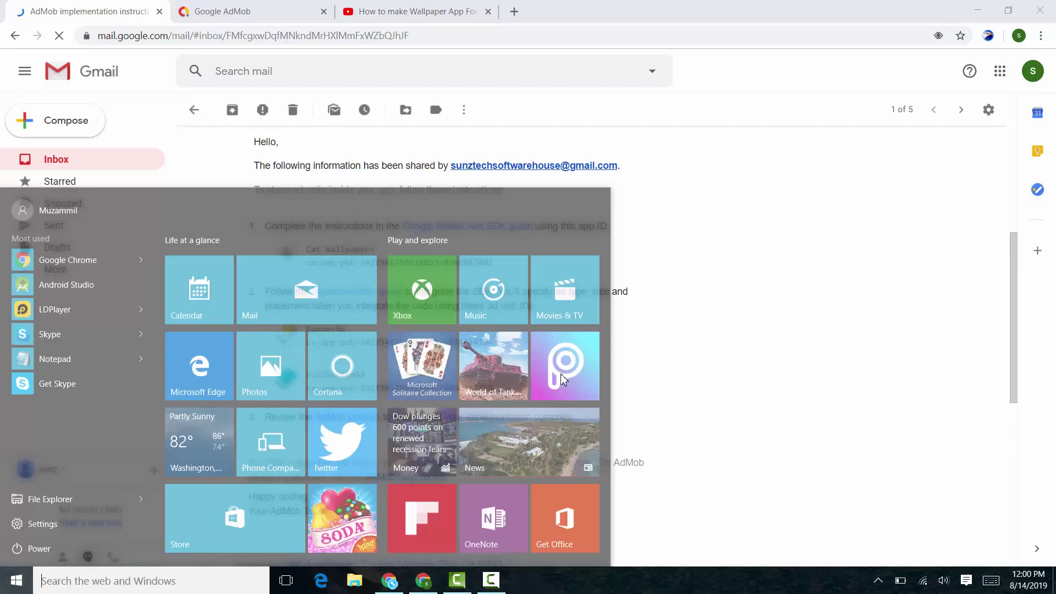
text(android)
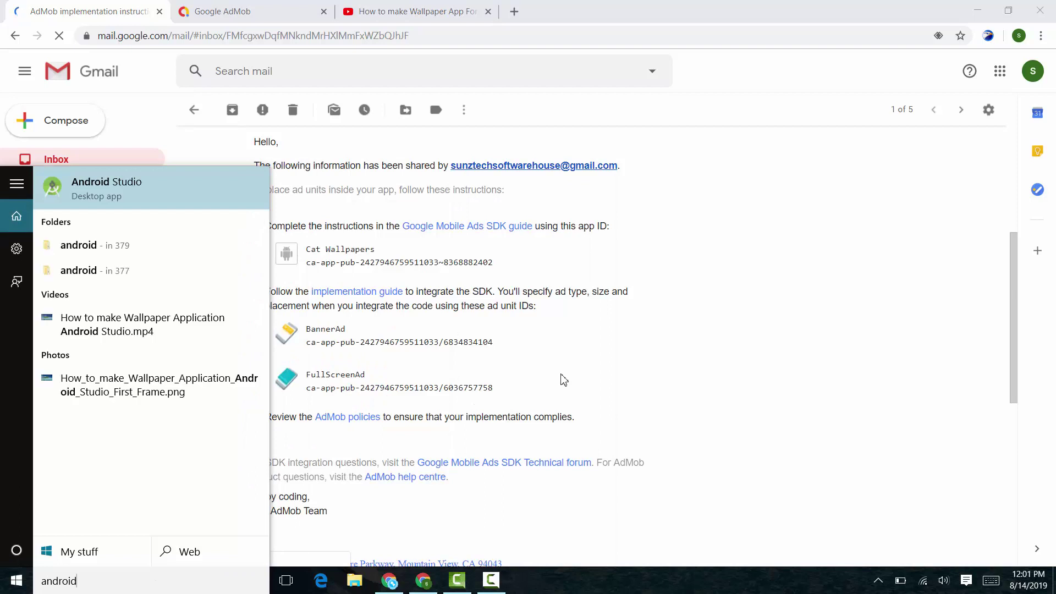
key(Return)
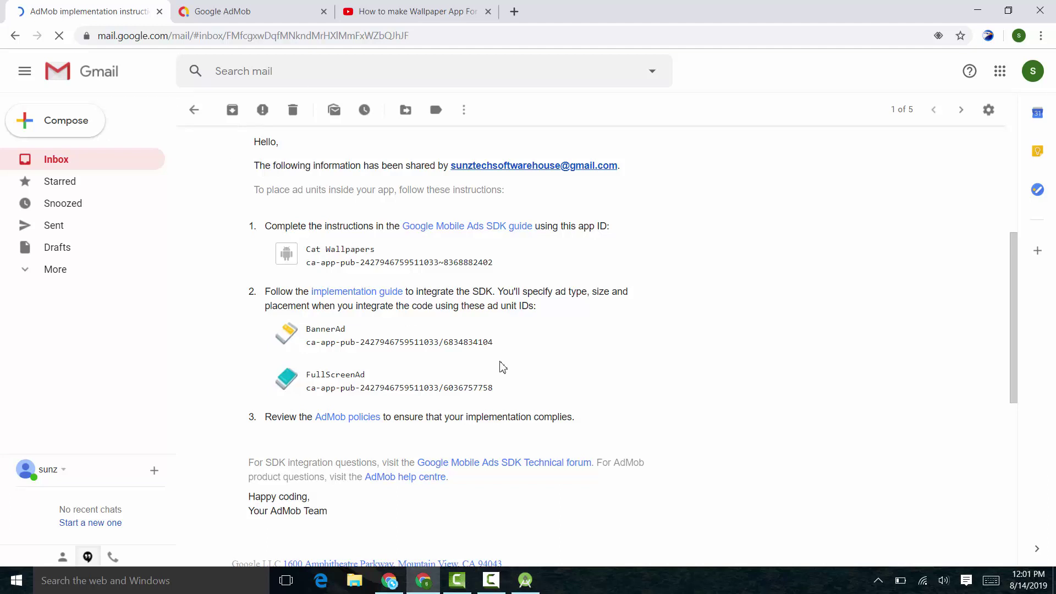
triple_click(349, 228)
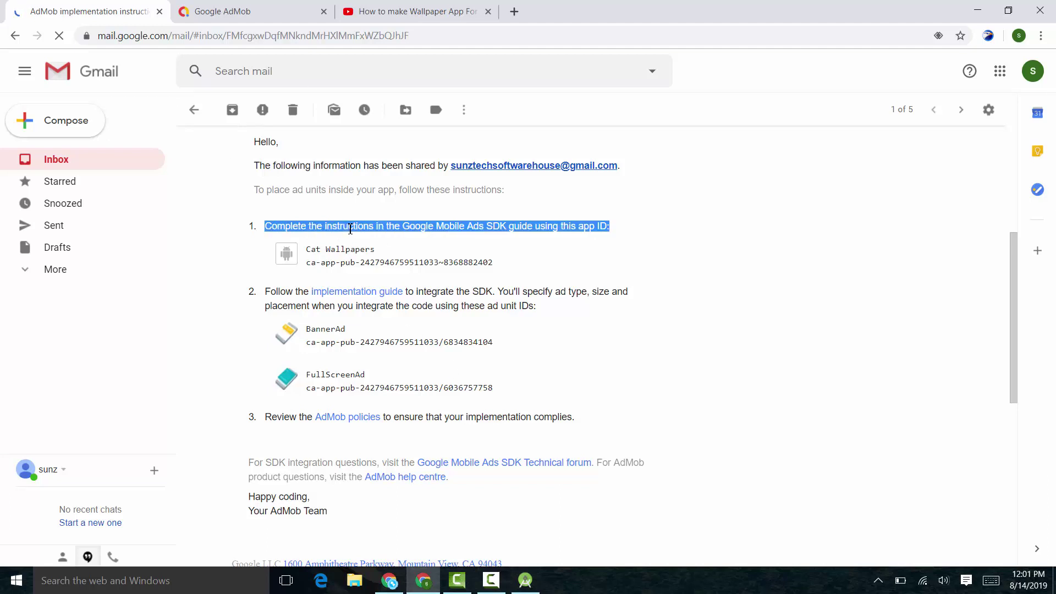
double_click(355, 223)
key(alt+Tab)
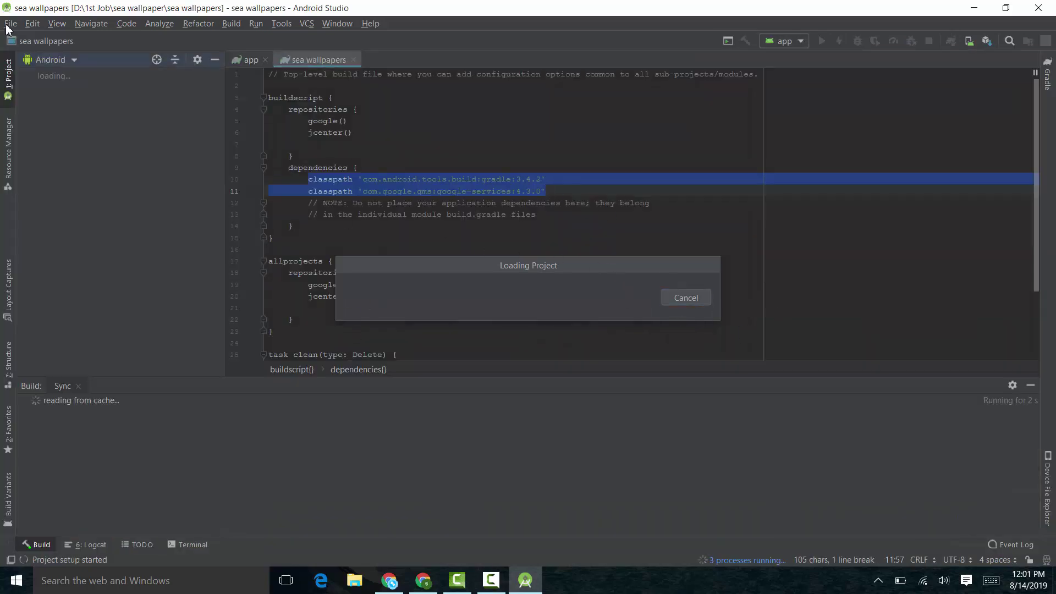
Open the recent CatWallpapers project in the current window and hide the Build output
scroll(91, 165, down, 3)
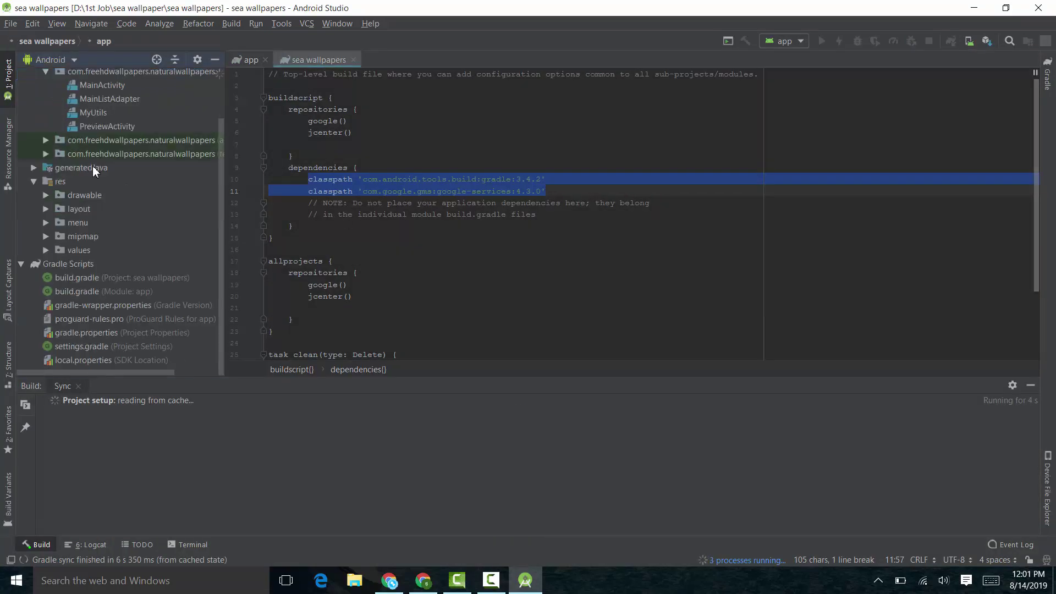
click(10, 23)
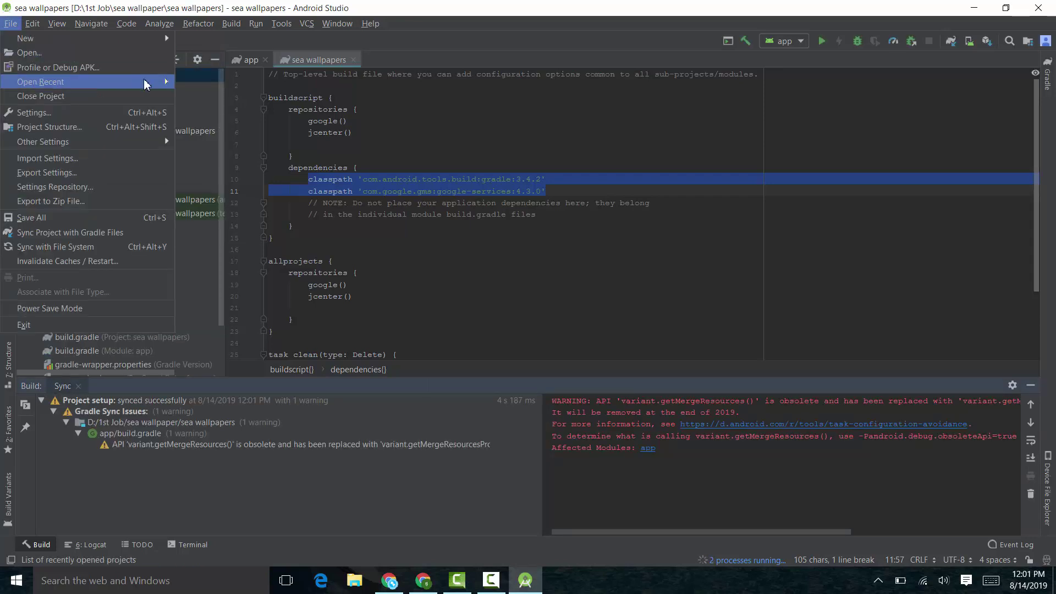
mouse_move(149, 83)
click(202, 82)
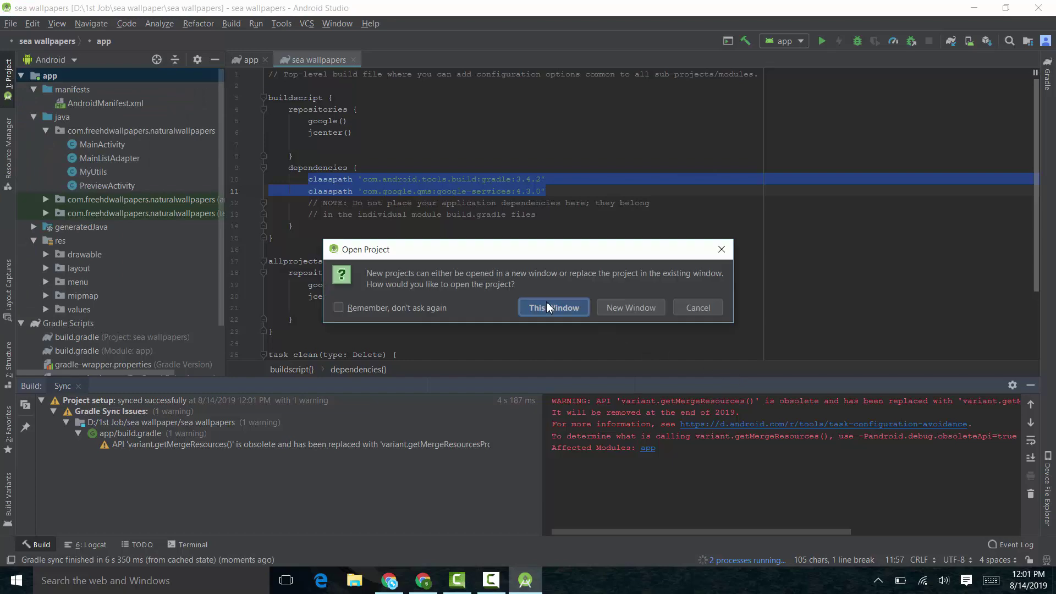
click(532, 309)
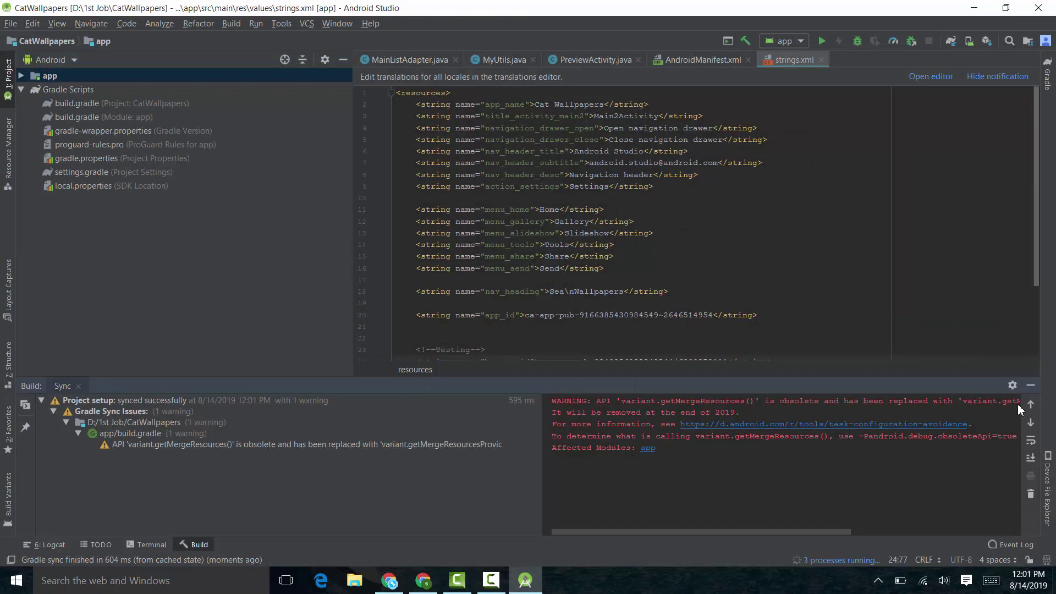
click(1031, 385)
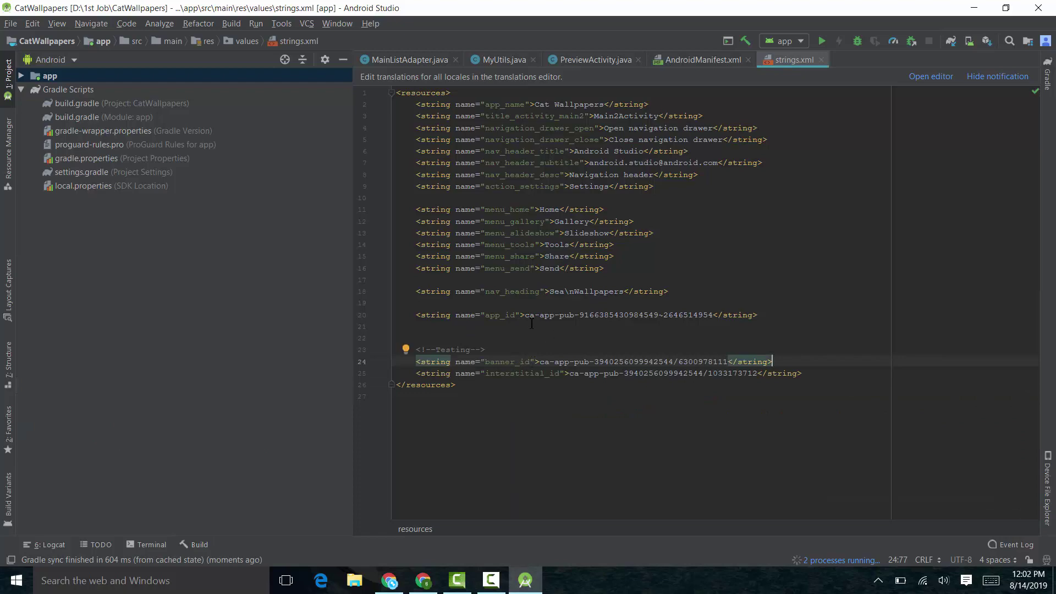
Copy the Cat Wallpapers app ID from the email and replace the app_id string value in strings.xml with it, keeping the entry on one line
click(423, 580)
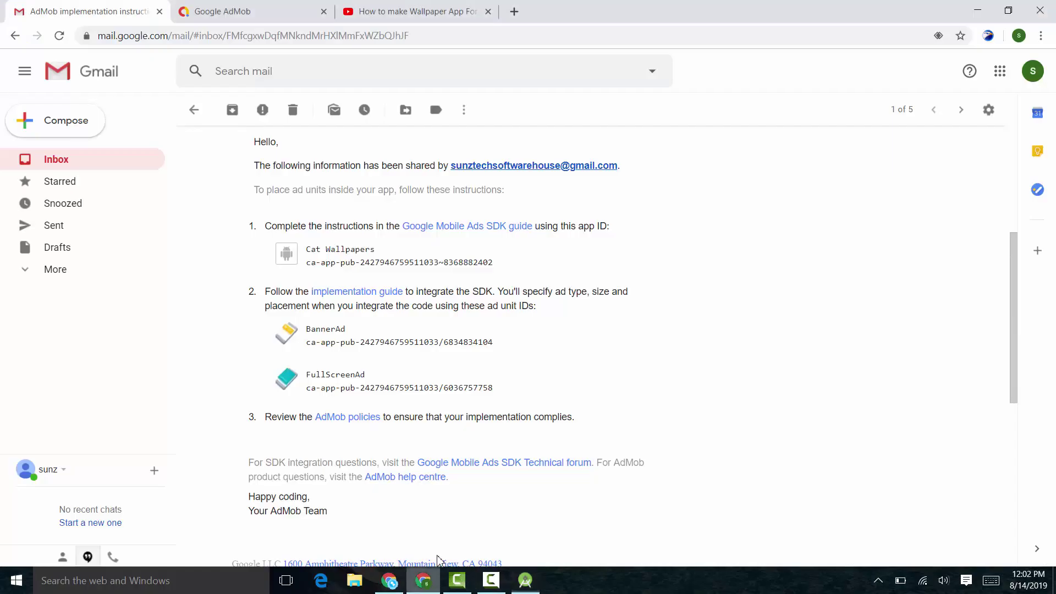
triple_click(394, 263)
right_click(395, 263)
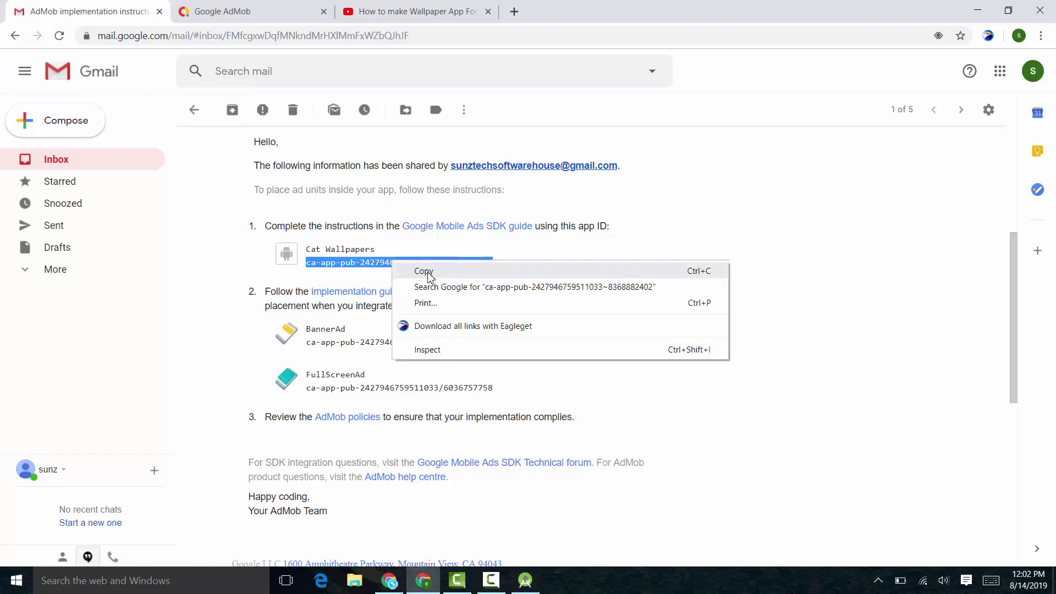
click(432, 271)
click(525, 580)
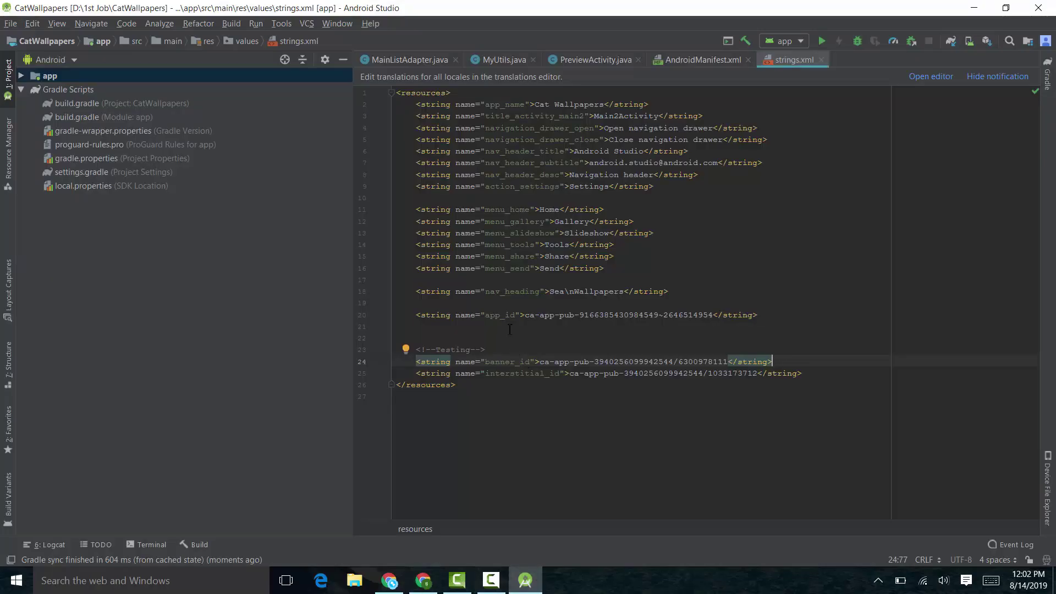
drag(525, 317, 713, 315)
key(ctrl+v)
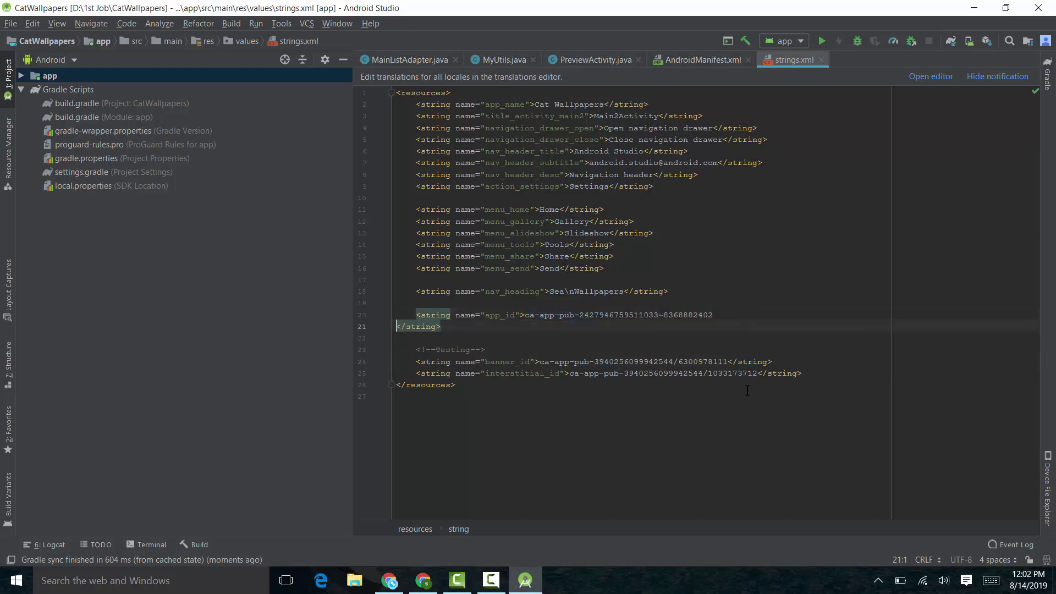
key(BackSpace)
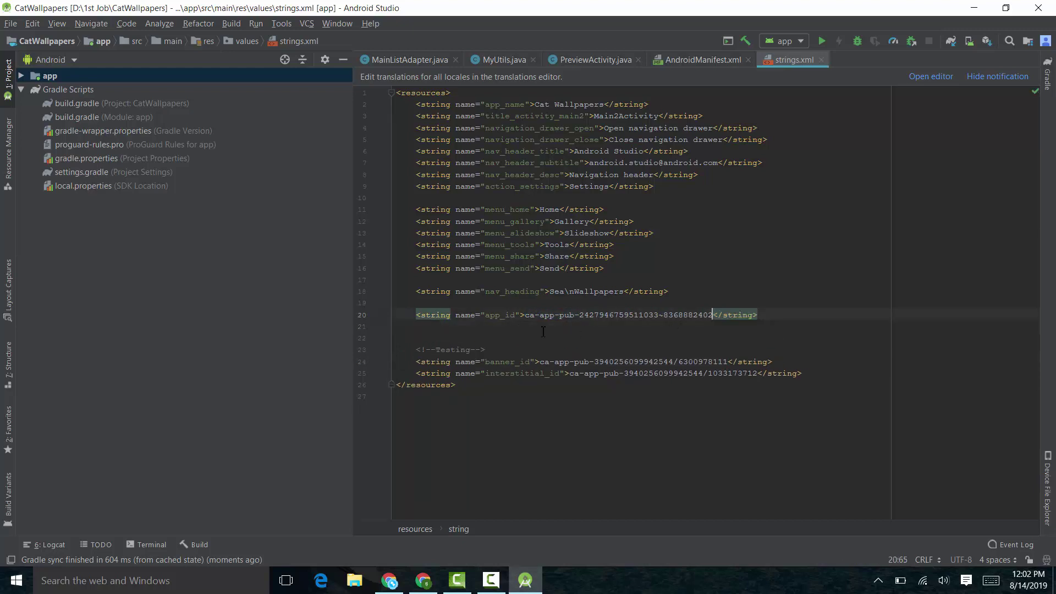
Switch to the AdMob instructions email in Chrome and copy the BannerAd unit ID
click(423, 580)
click(493, 268)
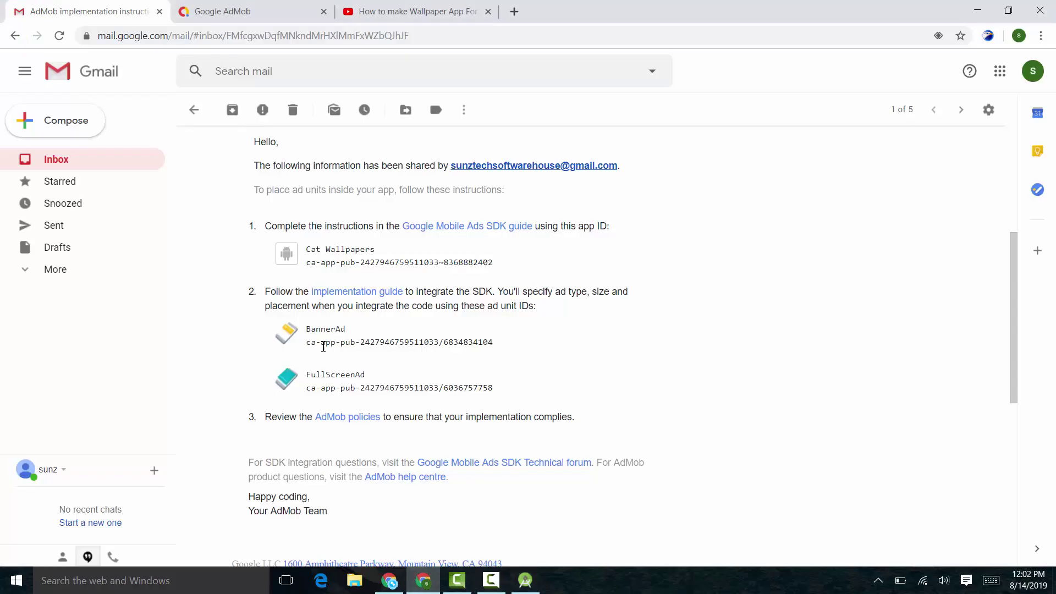
drag(306, 342, 448, 350)
click(448, 351)
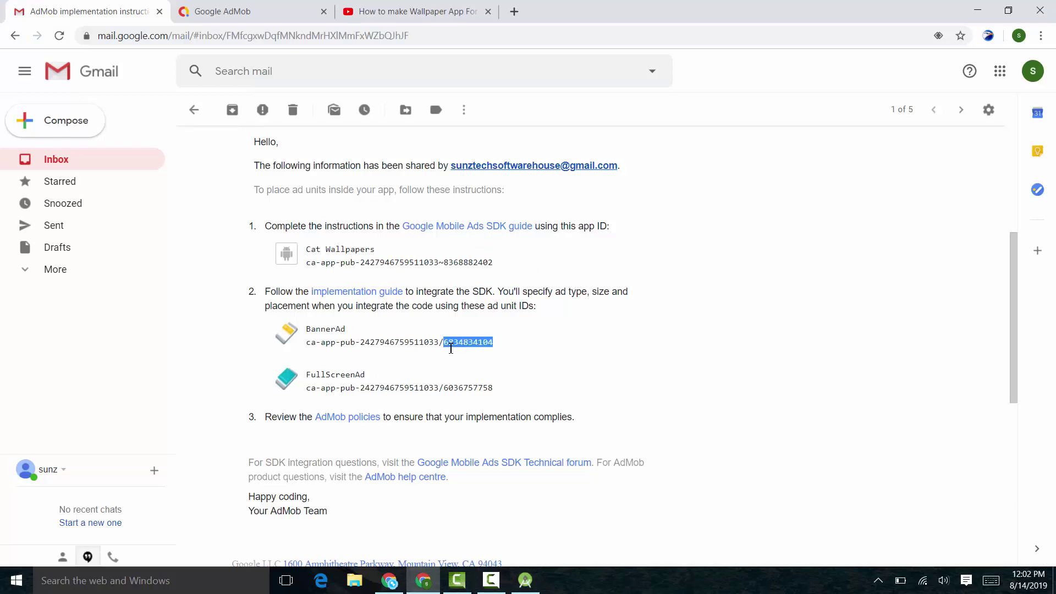
triple_click(450, 348)
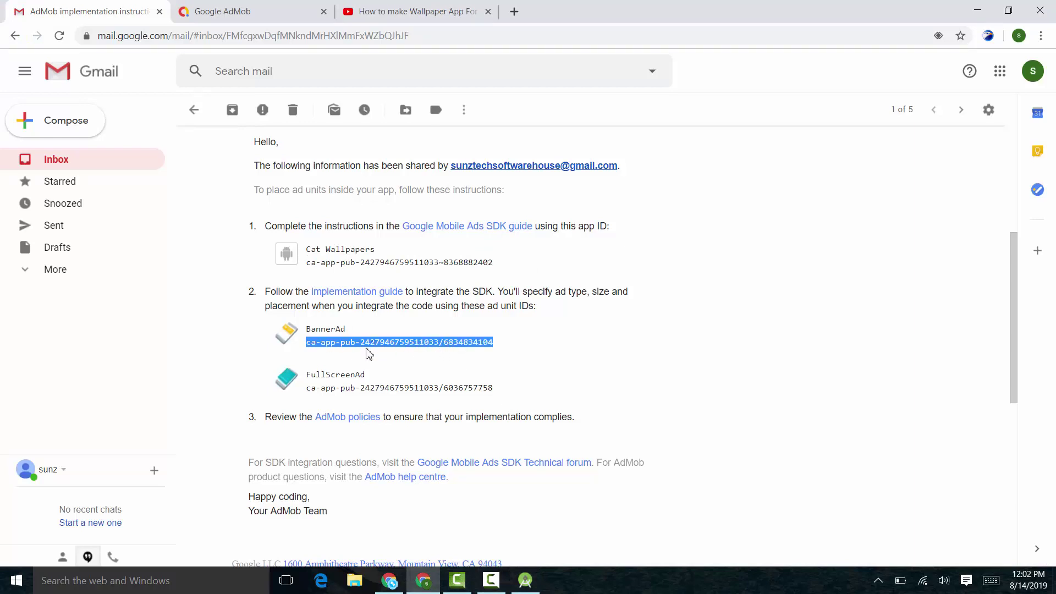
double_click(337, 328)
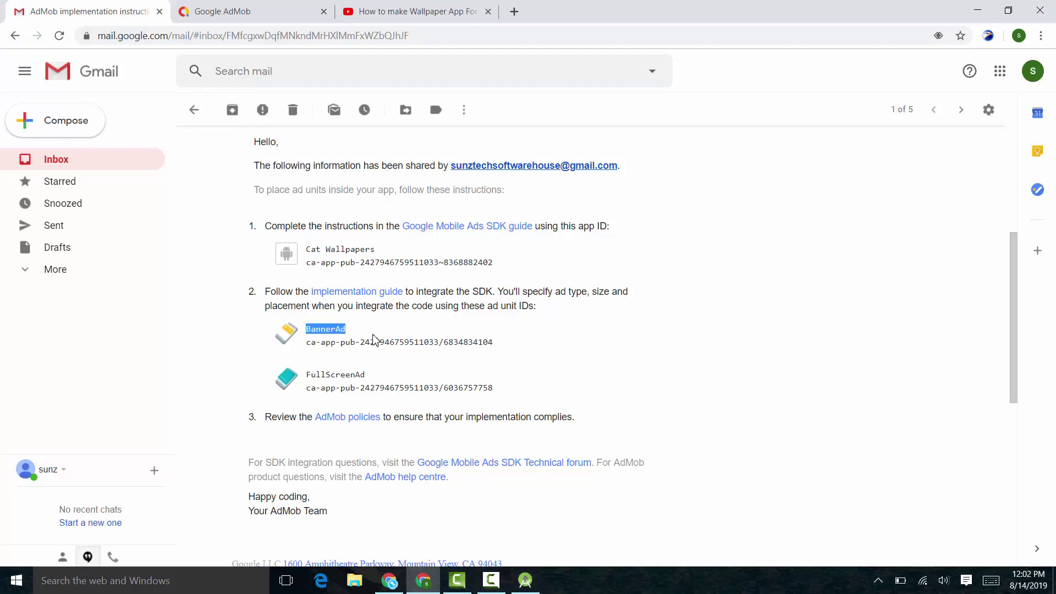
click(315, 342)
drag(309, 342, 505, 350)
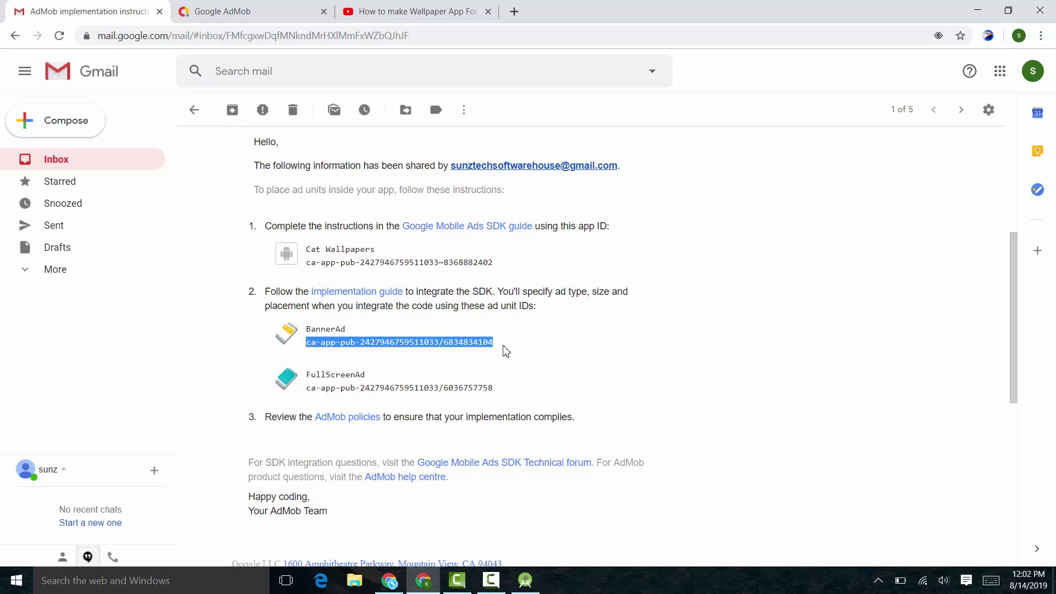
triple_click(479, 342)
right_click(411, 341)
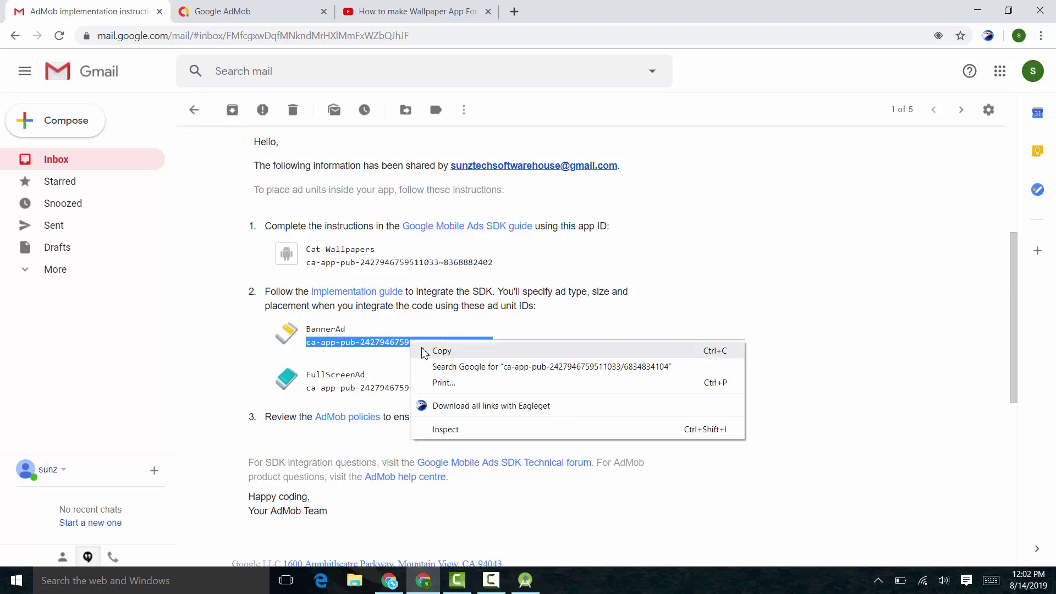
click(442, 351)
Replace the banner_id string value in Android Studio's strings.xml with the copied BannerAd unit ID, keeping the entry on one line
click(525, 580)
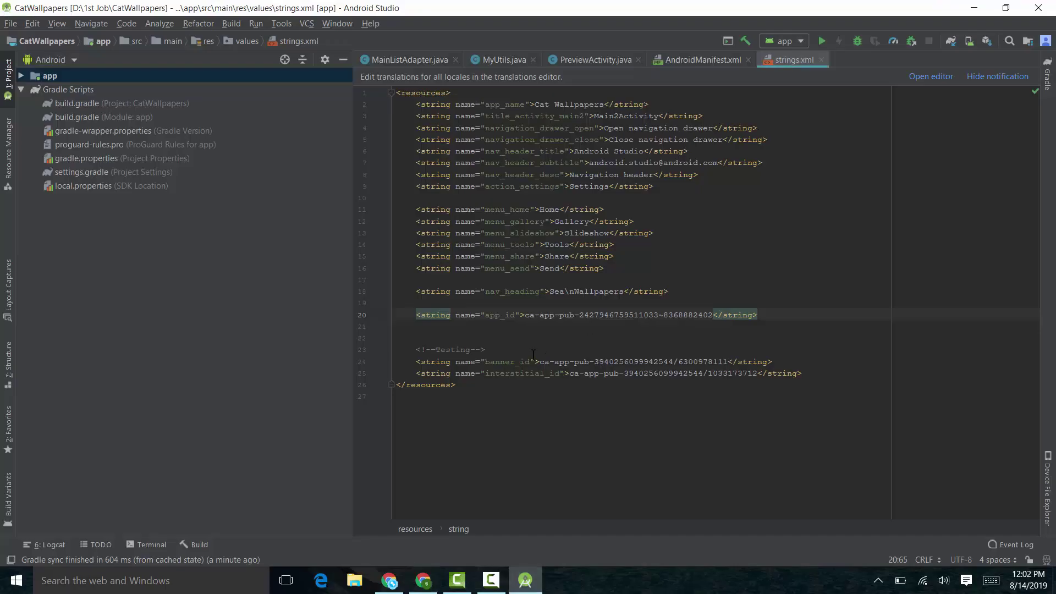
drag(541, 362, 727, 363)
key(ctrl+v)
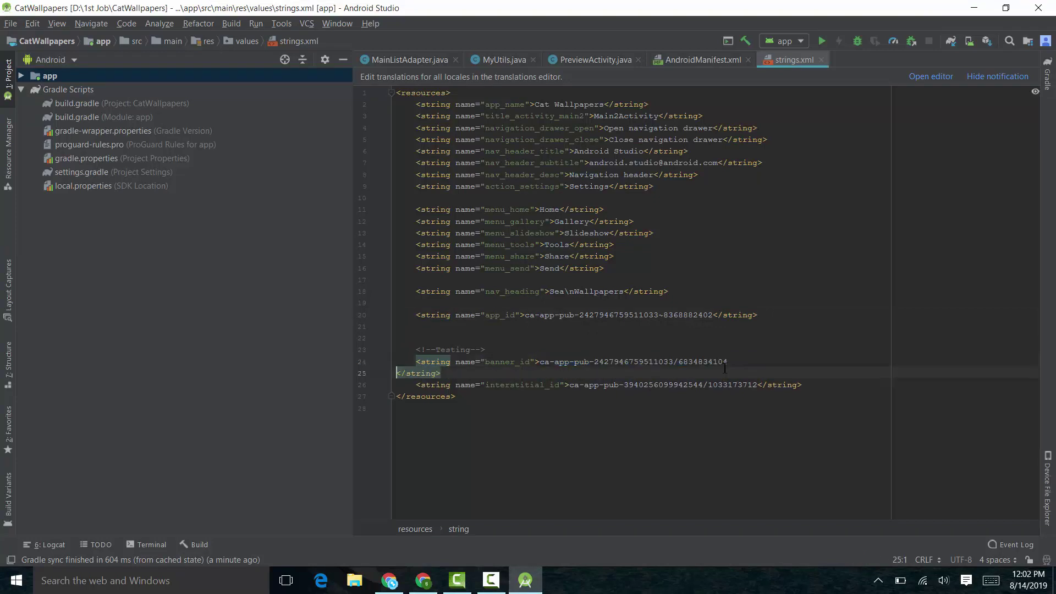
key(BackSpace)
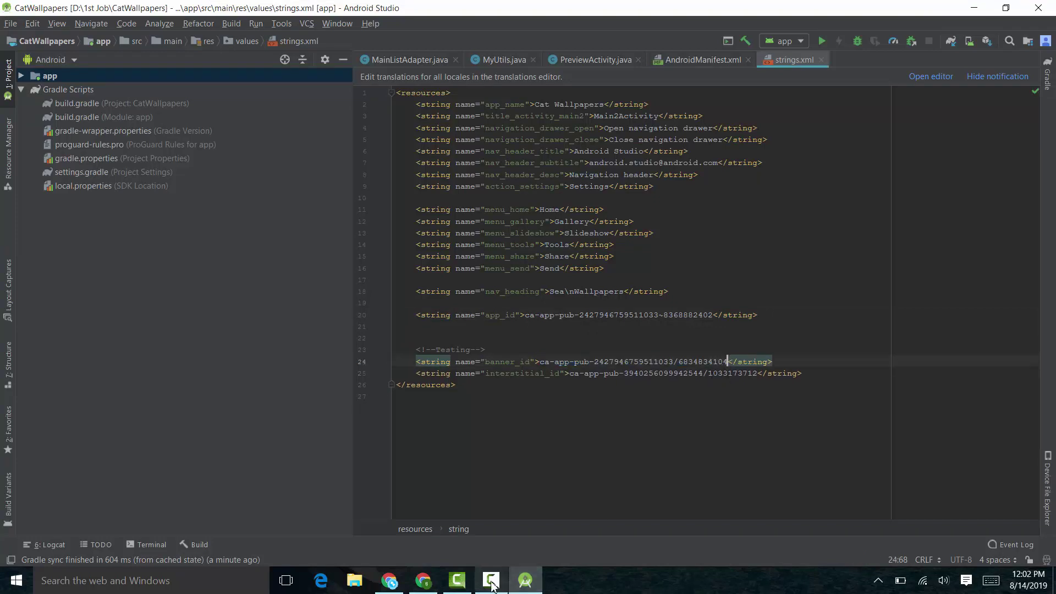
Return to the AdMob instructions email in Chrome and copy the FullScreenAd unit ID
click(433, 589)
click(490, 388)
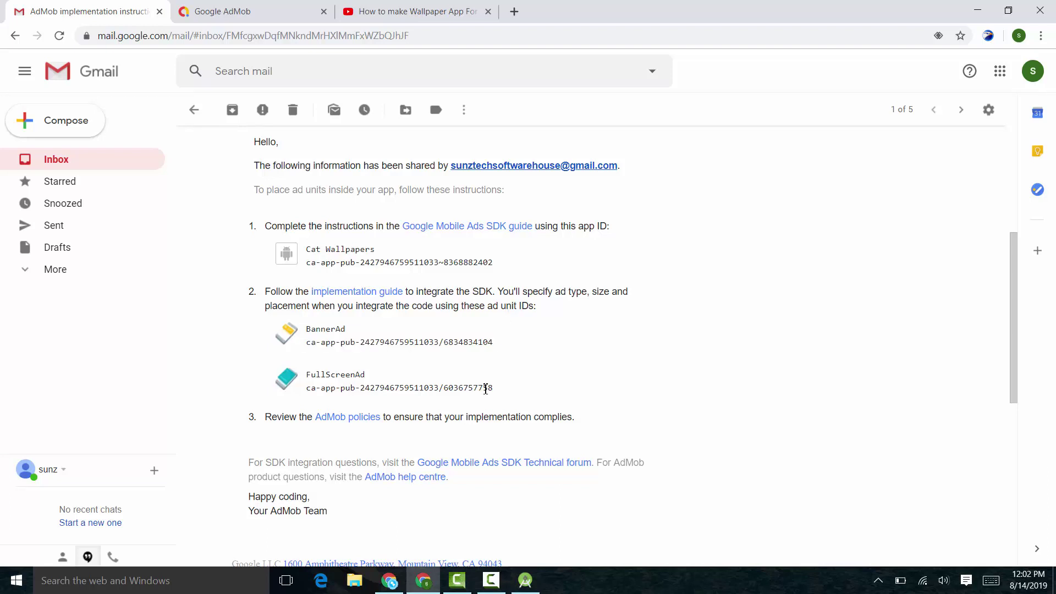
drag(491, 389, 306, 389)
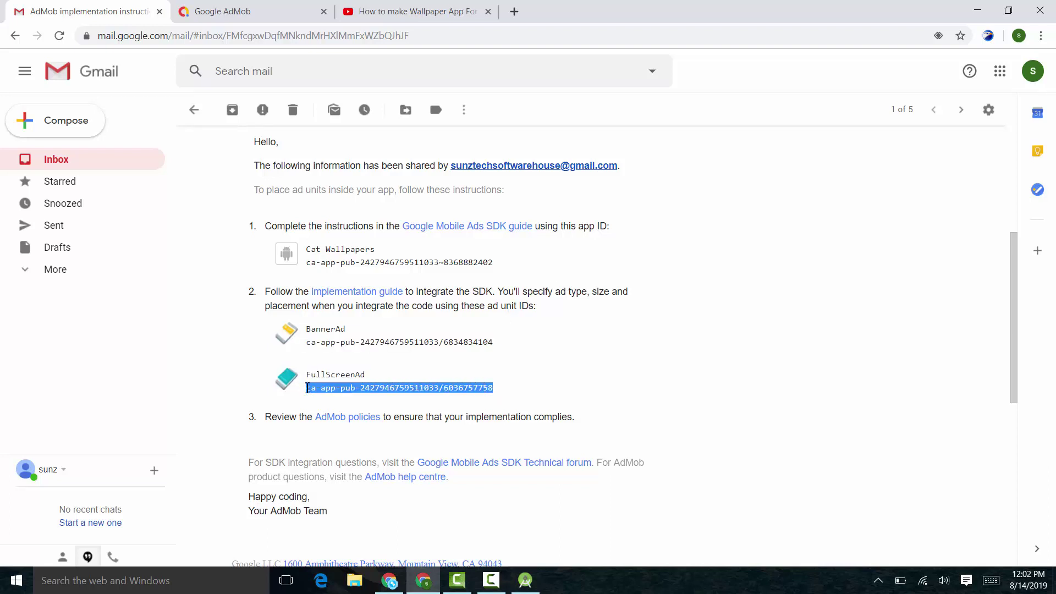
right_click(306, 388)
triple_click(325, 389)
right_click(399, 402)
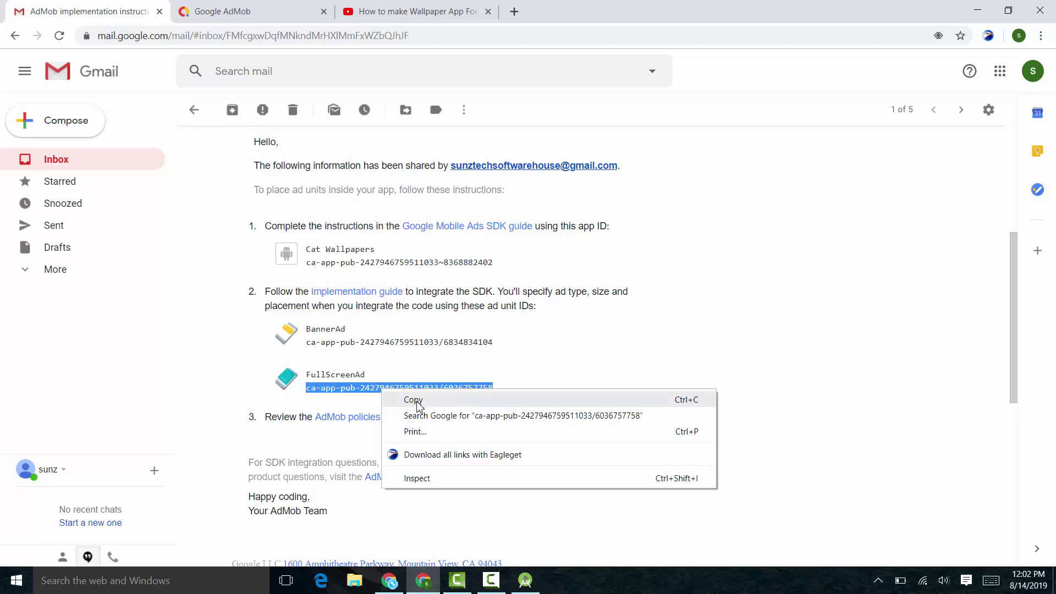
click(419, 408)
Replace the interstitial_id string value in Android Studio's strings.xml with the copied FullScreenAd unit ID, keeping the entry on one line
click(525, 582)
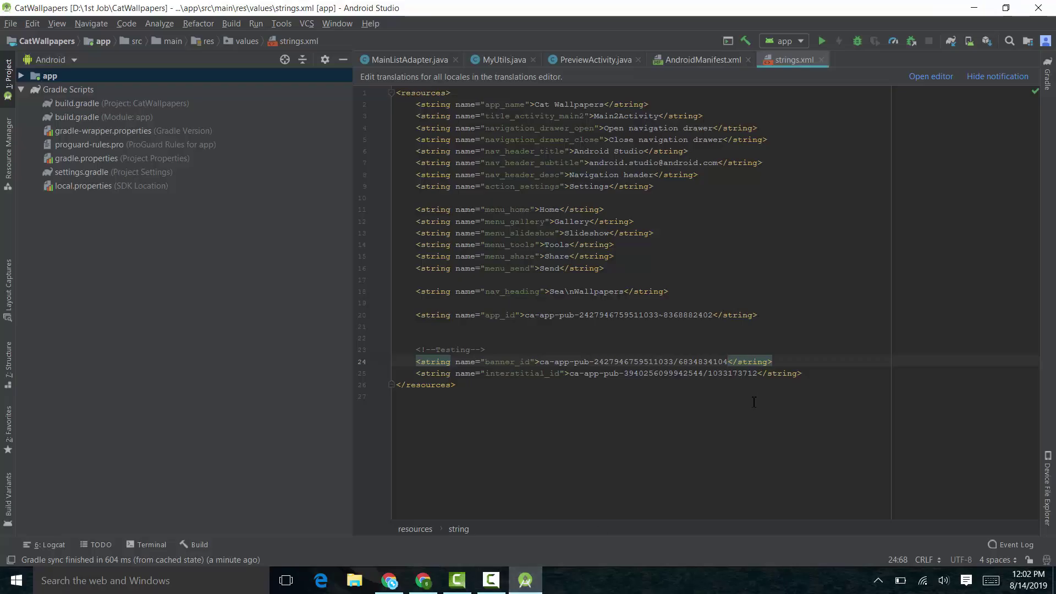
drag(759, 374, 573, 380)
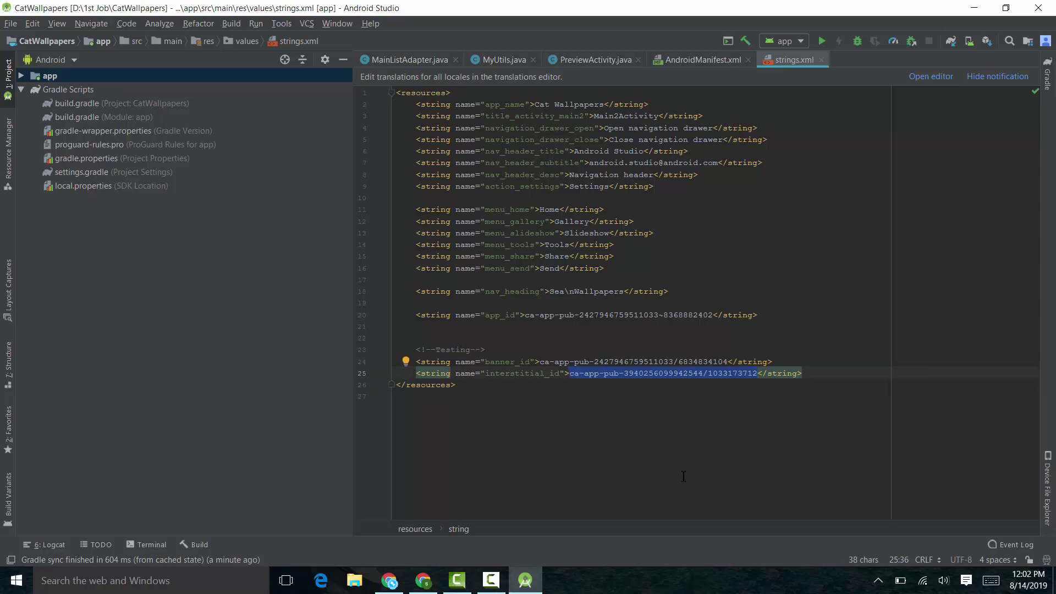
key(ctrl+v)
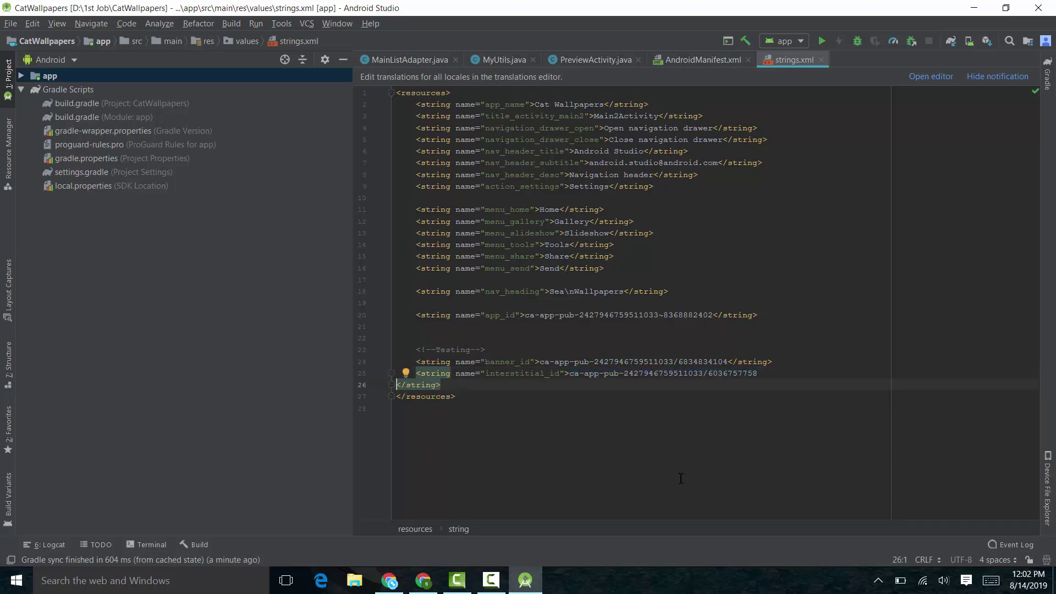
key(BackSpace)
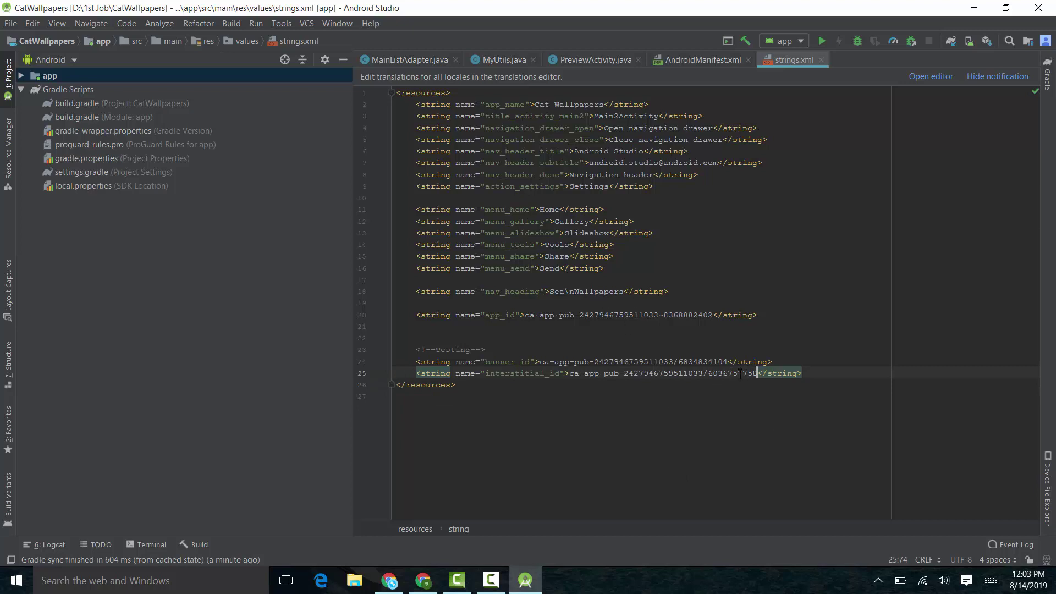
Recheck the email's ad unit IDs, hide the translations editor notification in strings.xml and save all project files
click(420, 584)
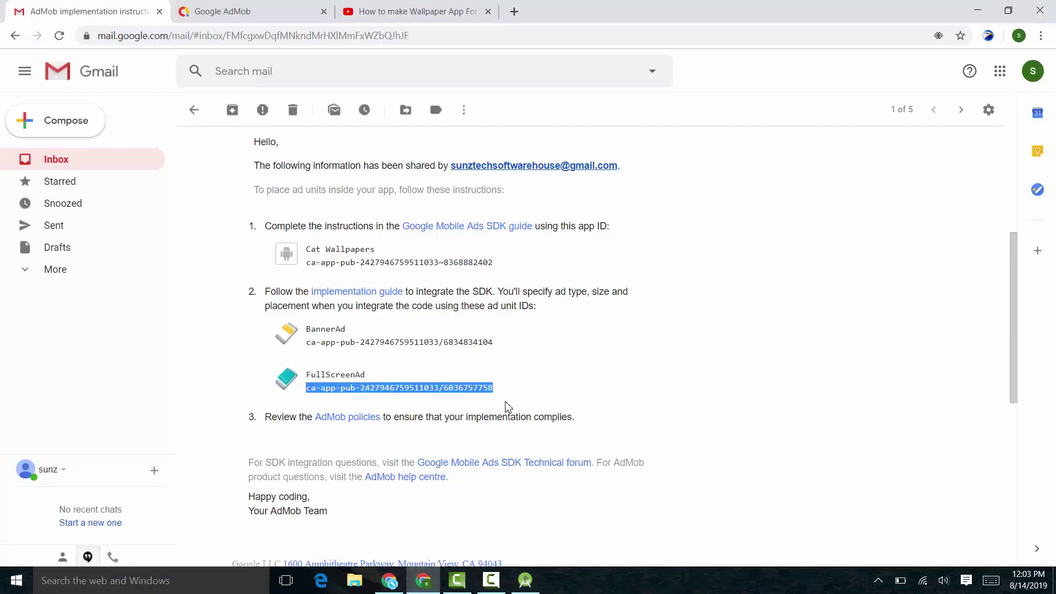
click(492, 392)
click(425, 583)
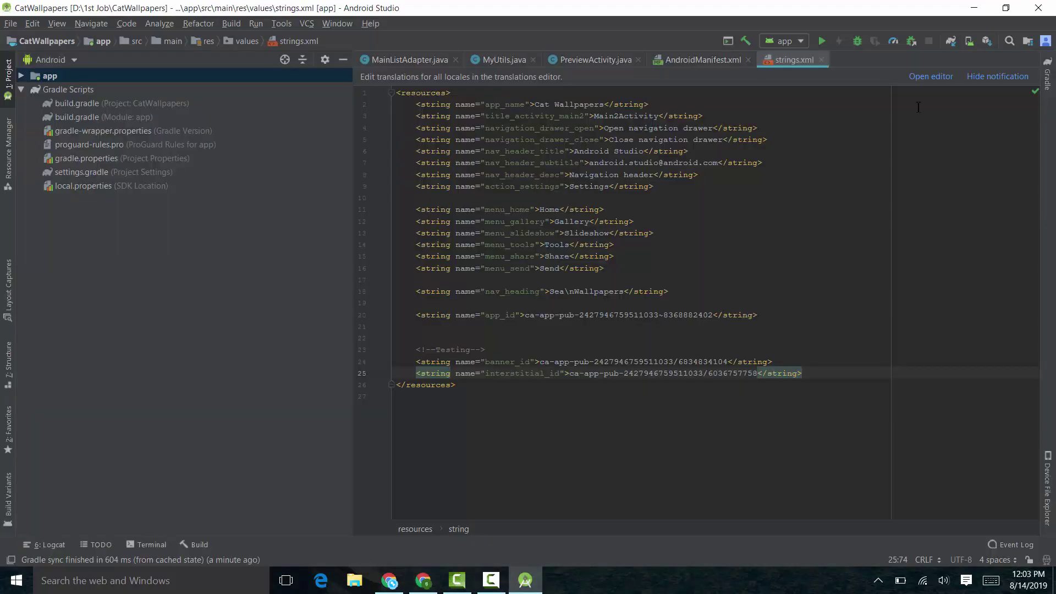
click(1012, 77)
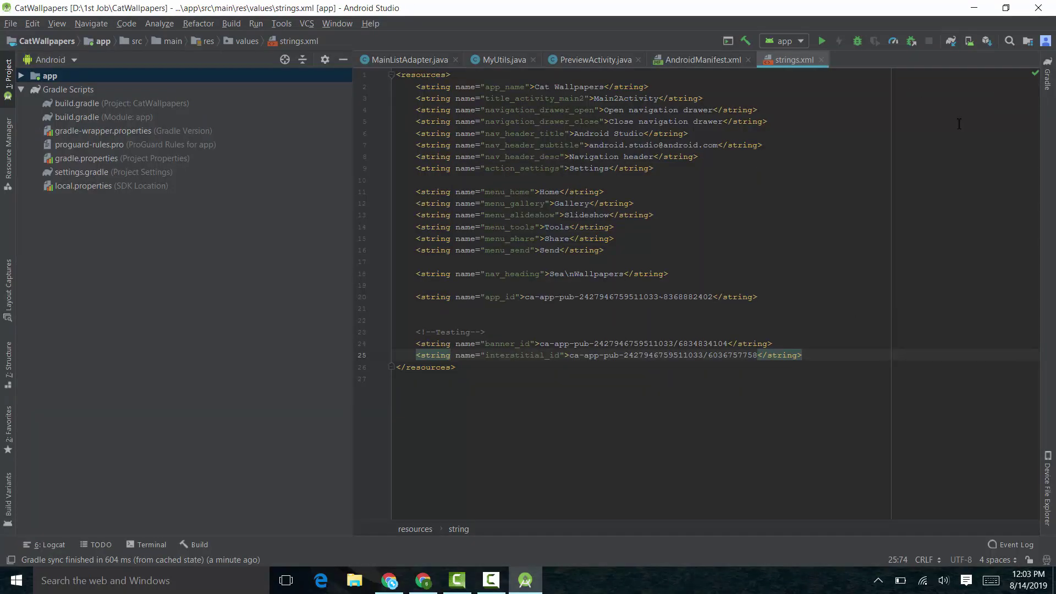
click(615, 226)
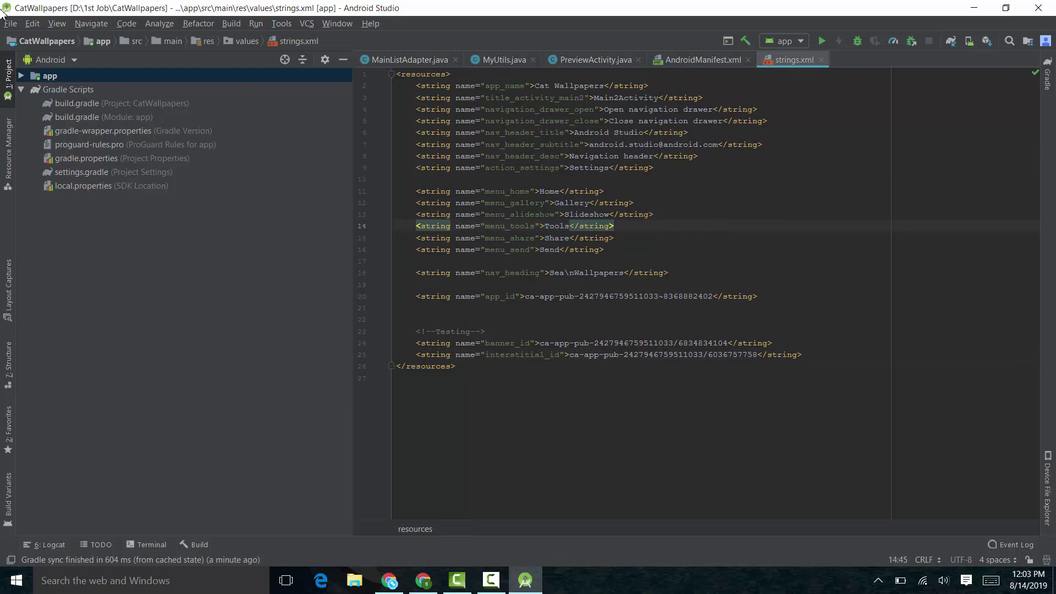
click(10, 23)
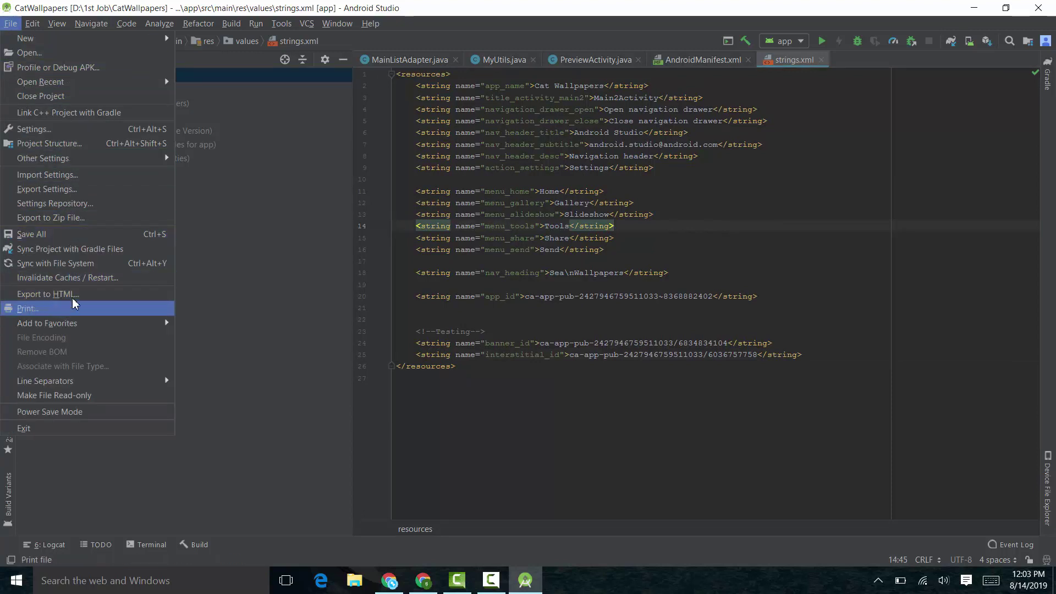
click(77, 240)
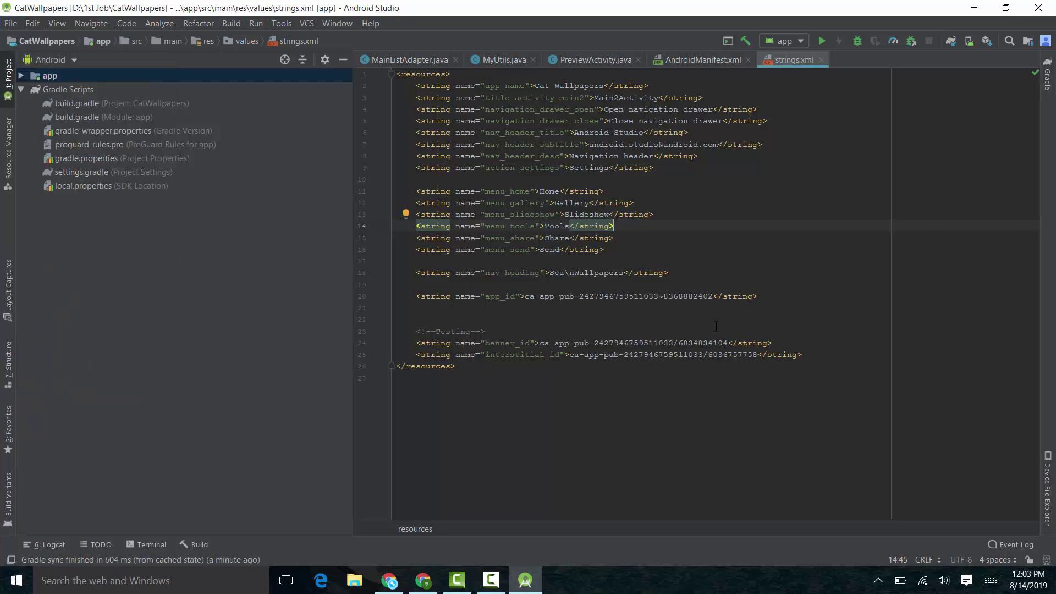
Run the app on the Pixel API 28 virtual device and bring the emulator window to the front
click(822, 41)
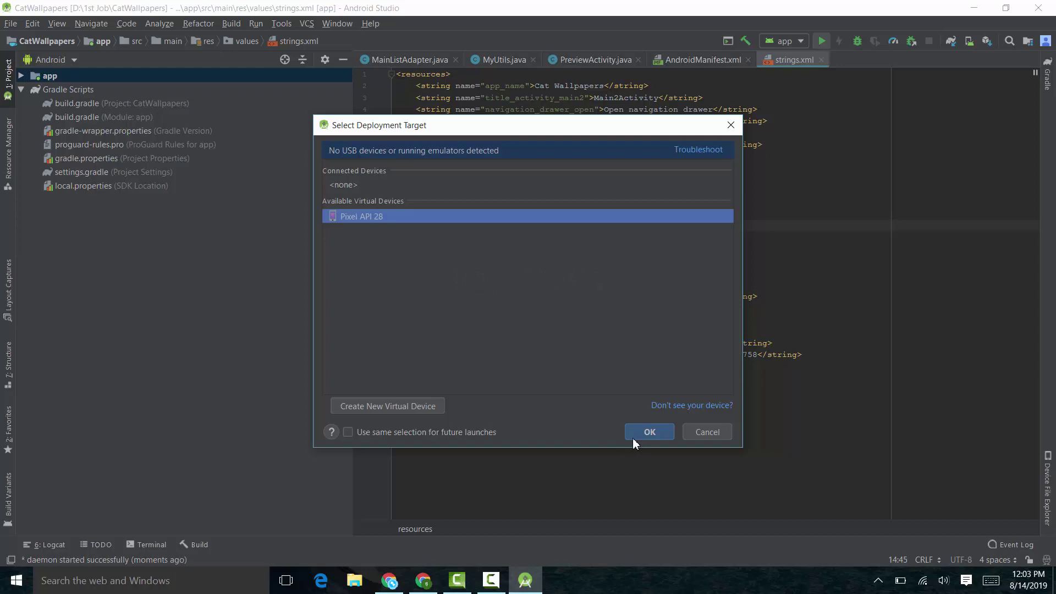
click(650, 438)
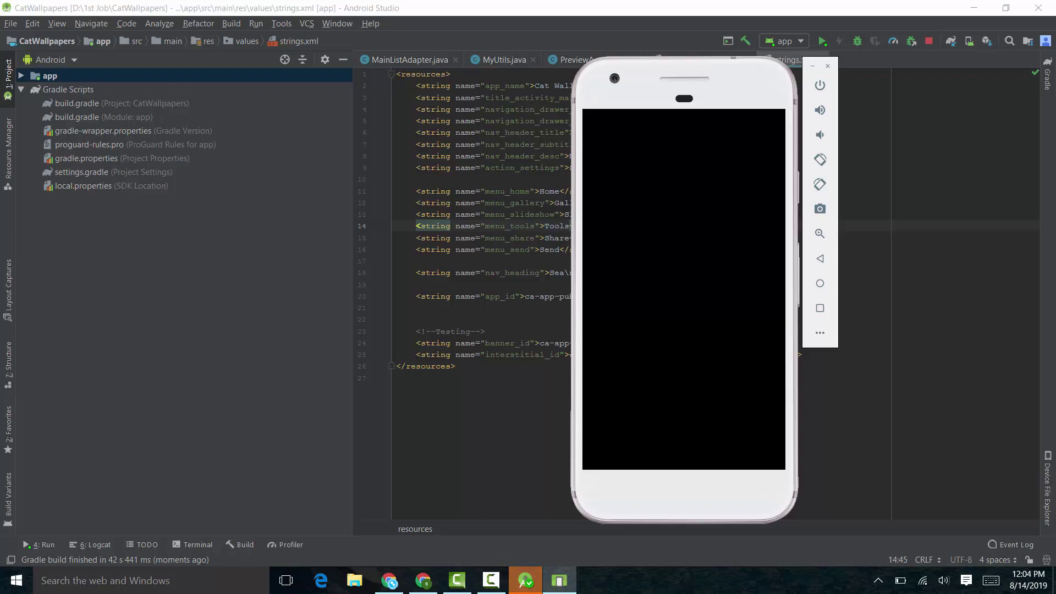
click(528, 584)
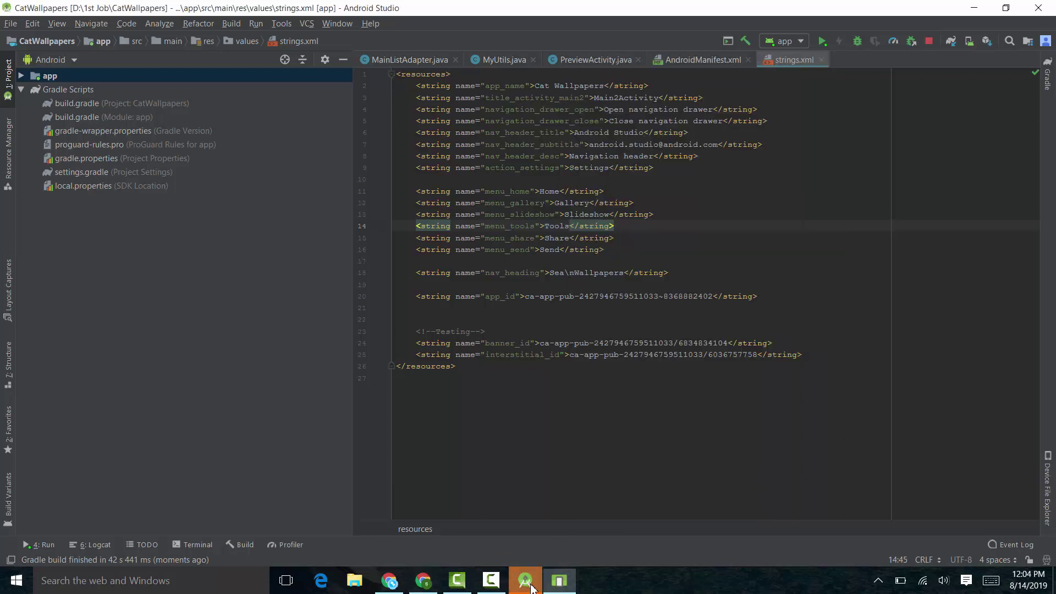
click(529, 585)
click(536, 583)
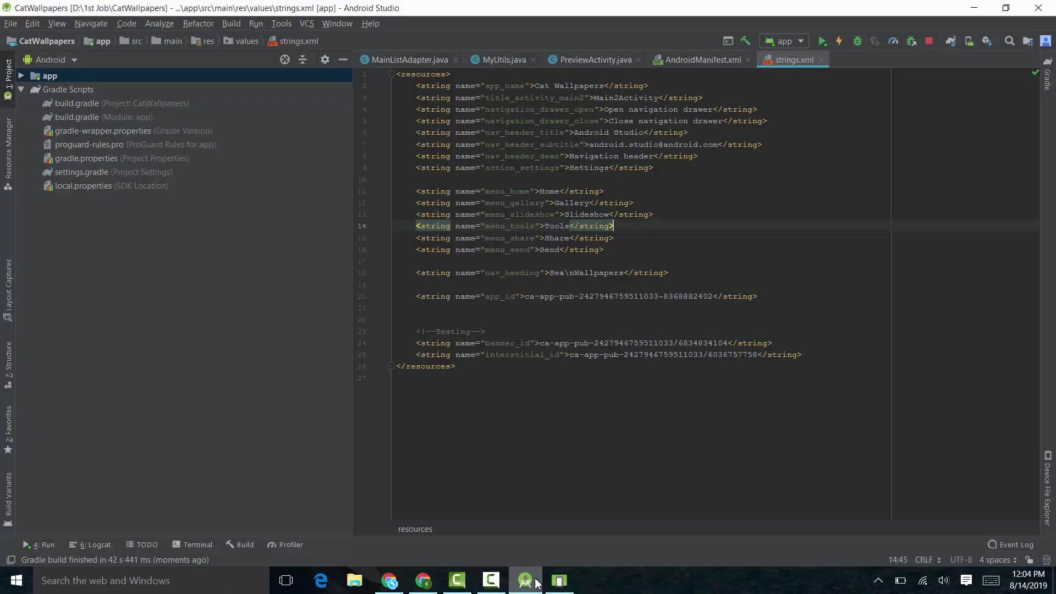
click(557, 581)
mouse_move(694, 85)
mouse_down()
mouse_move(641, 77)
mouse_move(730, 91)
mouse_move(651, 89)
mouse_move(732, 89)
mouse_move(704, 88)
mouse_move(701, 74)
mouse_up()
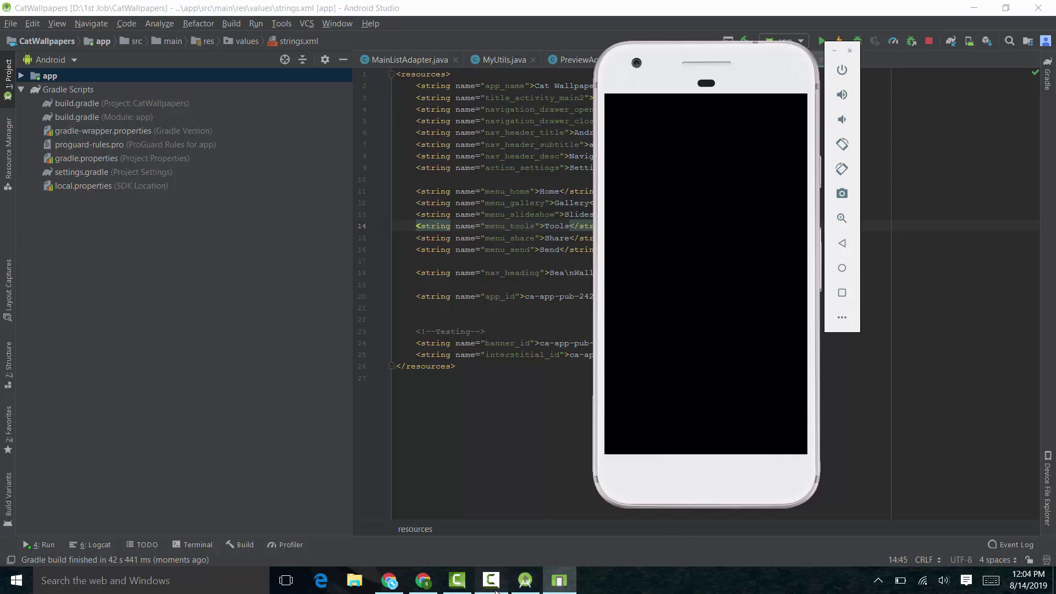
click(559, 580)
click(1001, 533)
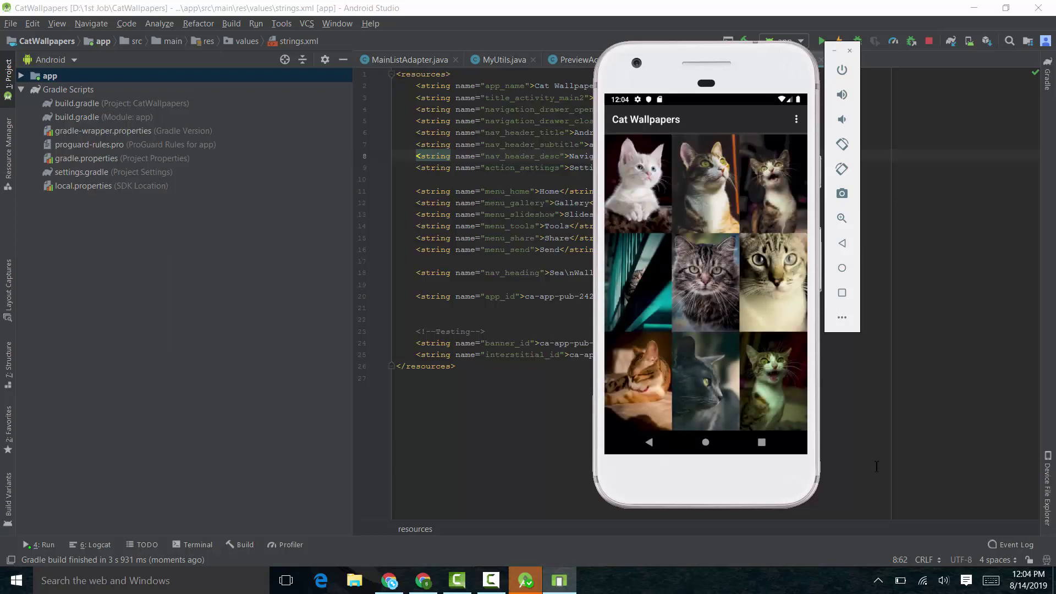
Open the white kitten wallpaper in the running app, start Crop on it and shift the crop frame over the kitten
click(651, 197)
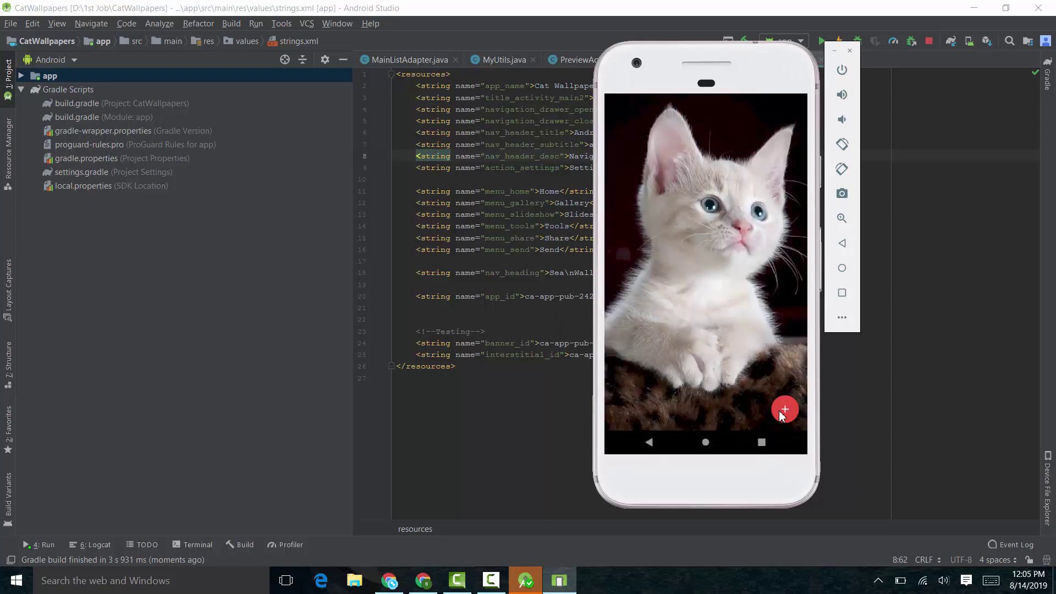
click(782, 414)
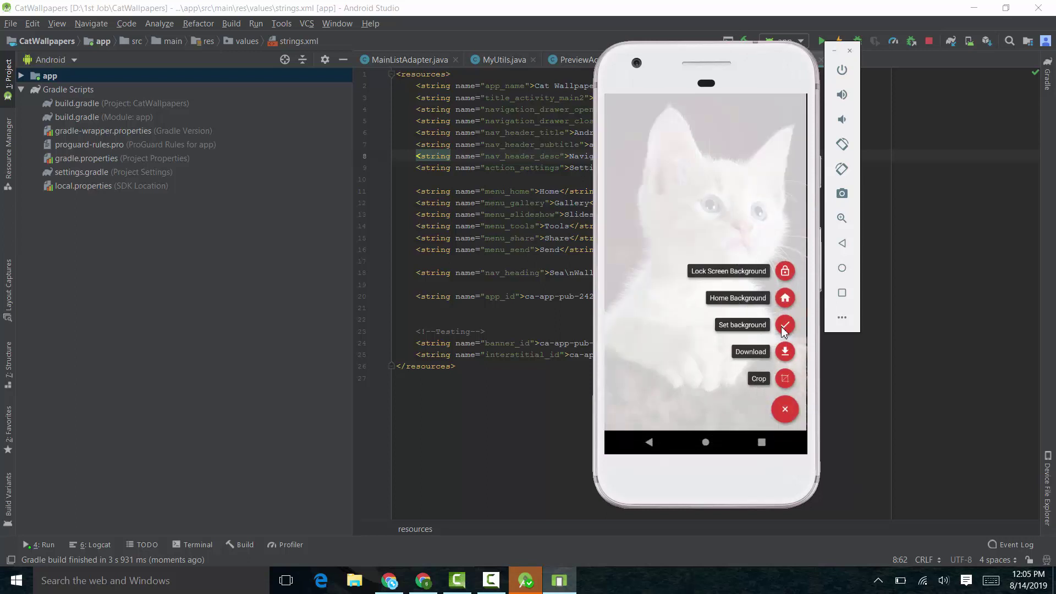
click(784, 379)
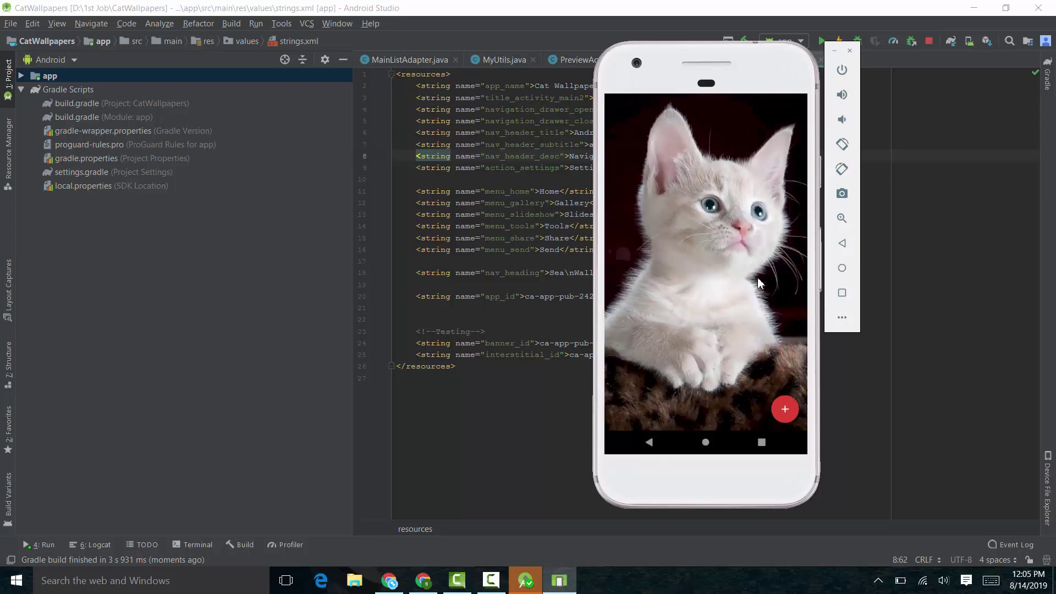
drag(784, 215, 748, 196)
Try flipping the kitten image vertically twice and horizontally once, and leave the crop screen without applying a crop
click(763, 119)
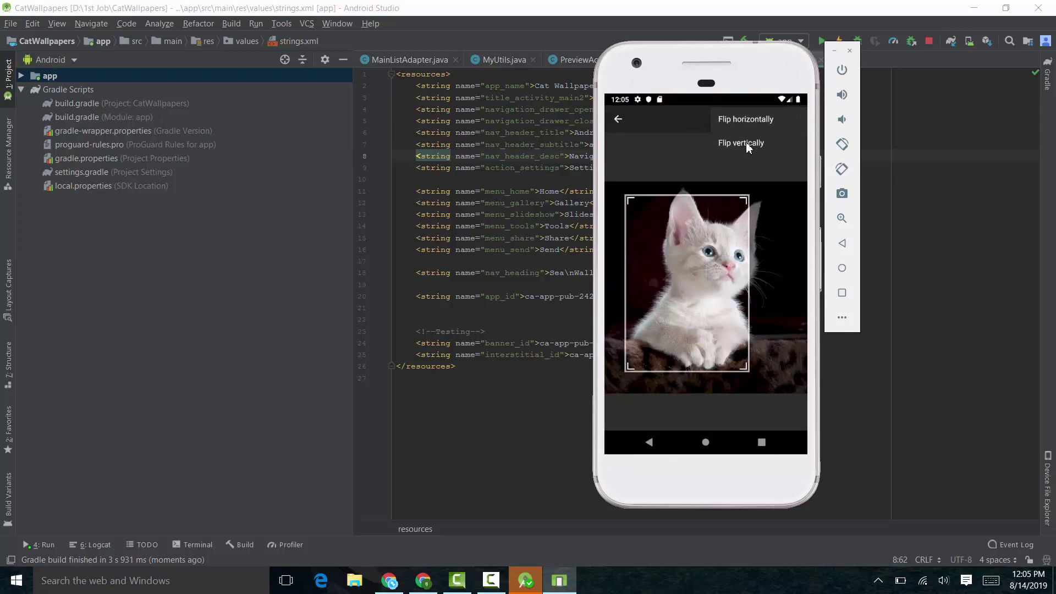
click(755, 143)
click(762, 118)
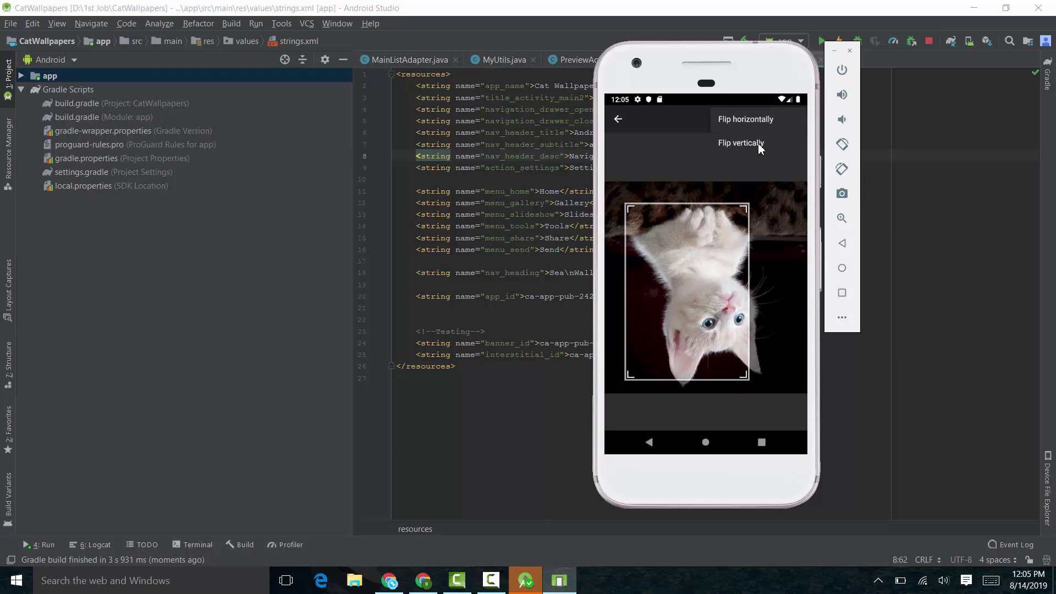
click(756, 142)
click(762, 119)
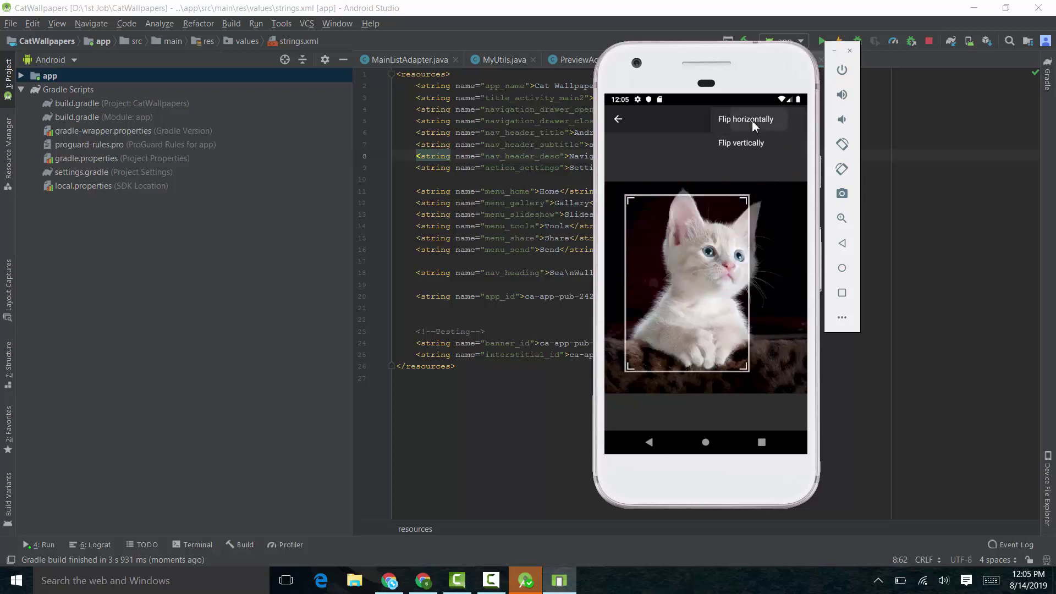
click(754, 119)
click(618, 120)
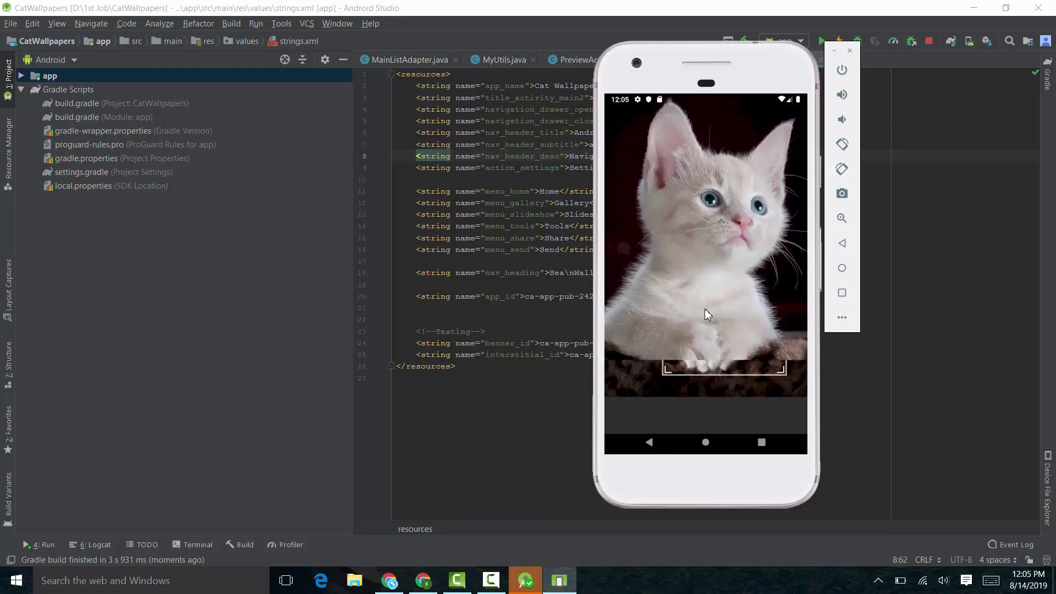
Return to the Cat Wallpapers image grid in the running app and close the emulator
click(659, 447)
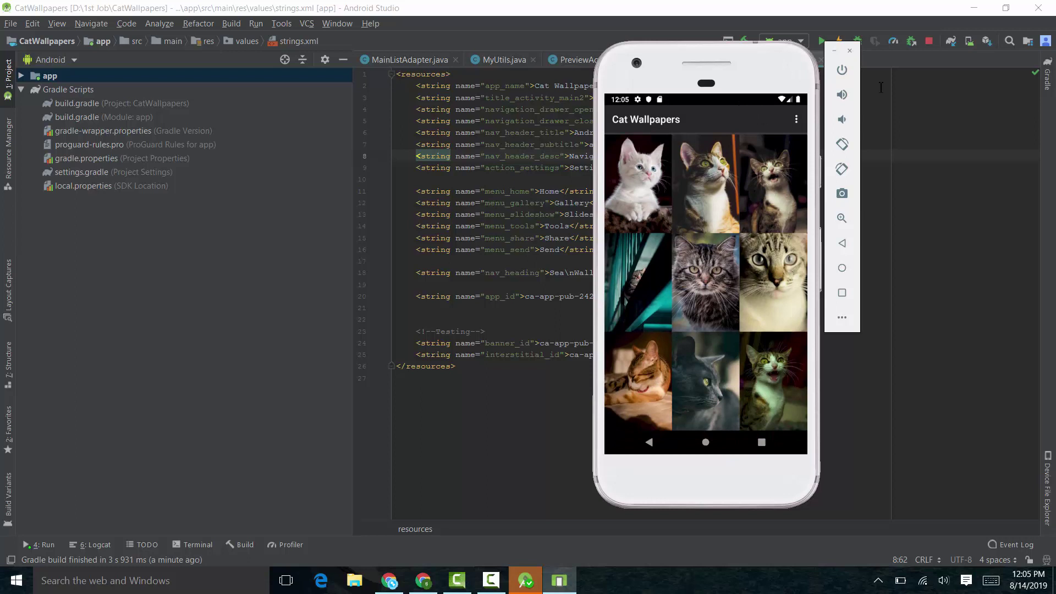
click(850, 54)
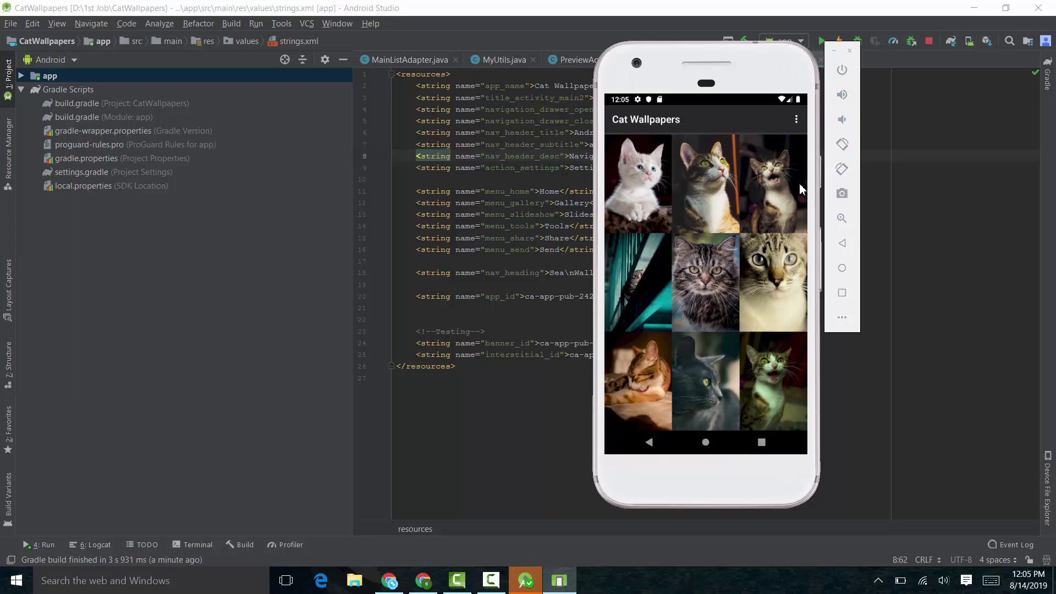
Review the app_id, interstitial_id and banner_id strings in strings.xml
click(505, 296)
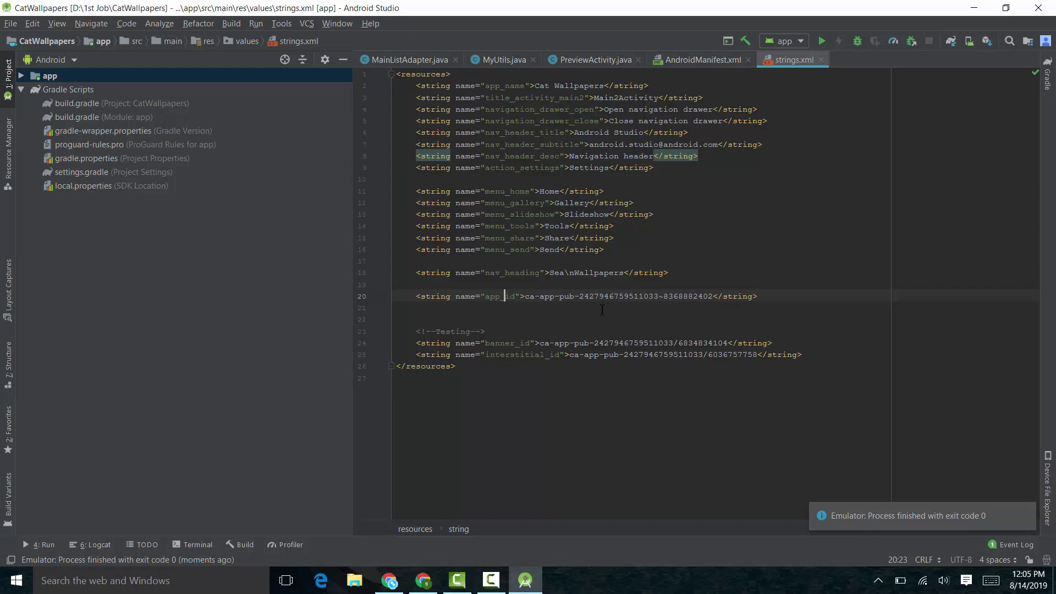
double_click(629, 355)
double_click(635, 343)
click(663, 395)
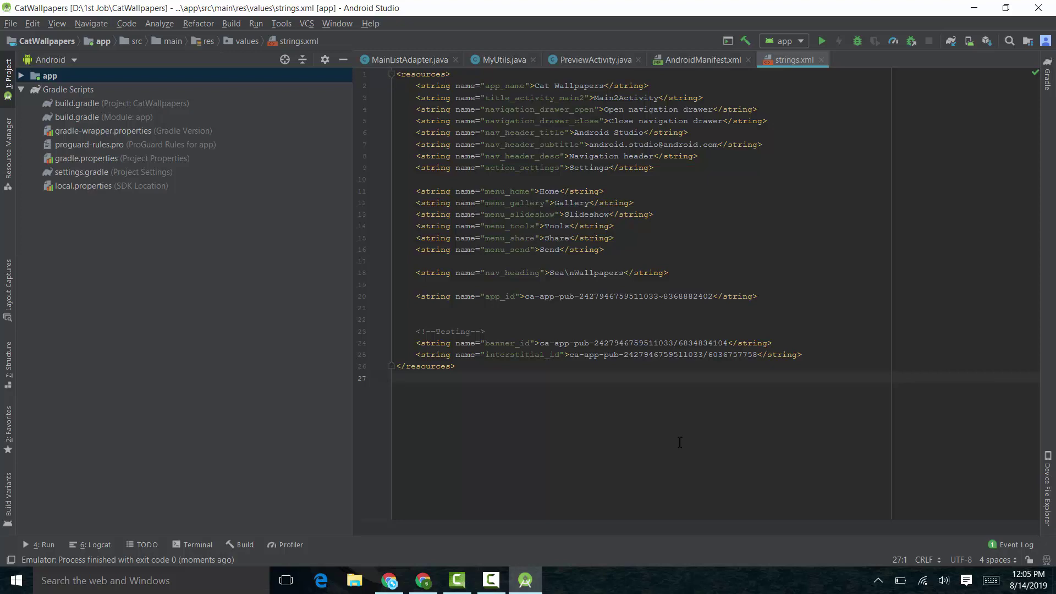
Replace "Sea" with "Cat" in the nav_heading string so it reads "Cat\nWallpapers", and save all project files
double_click(563, 273)
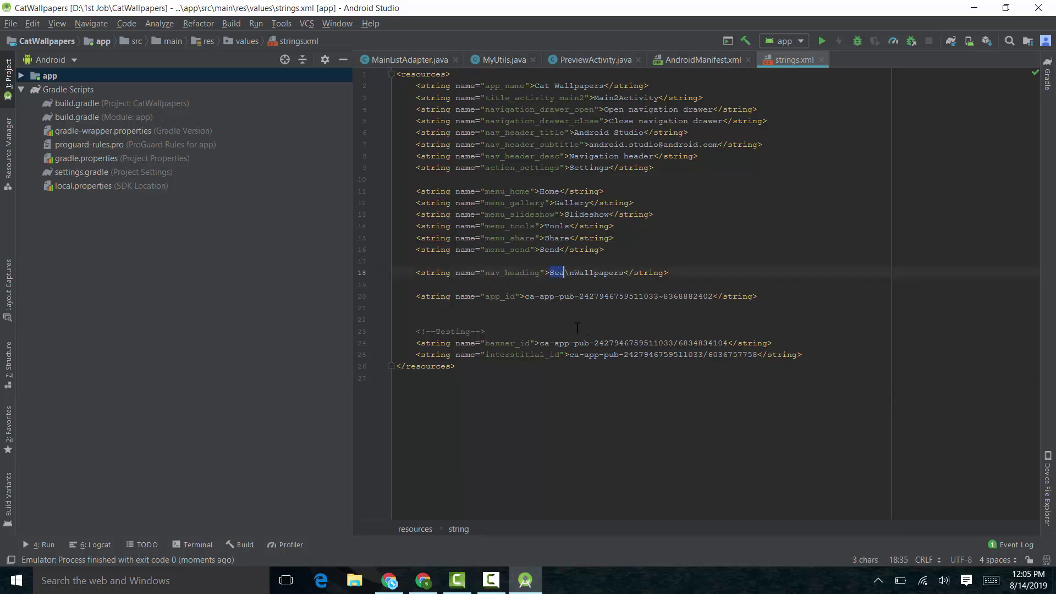
text(Cat)
click(13, 26)
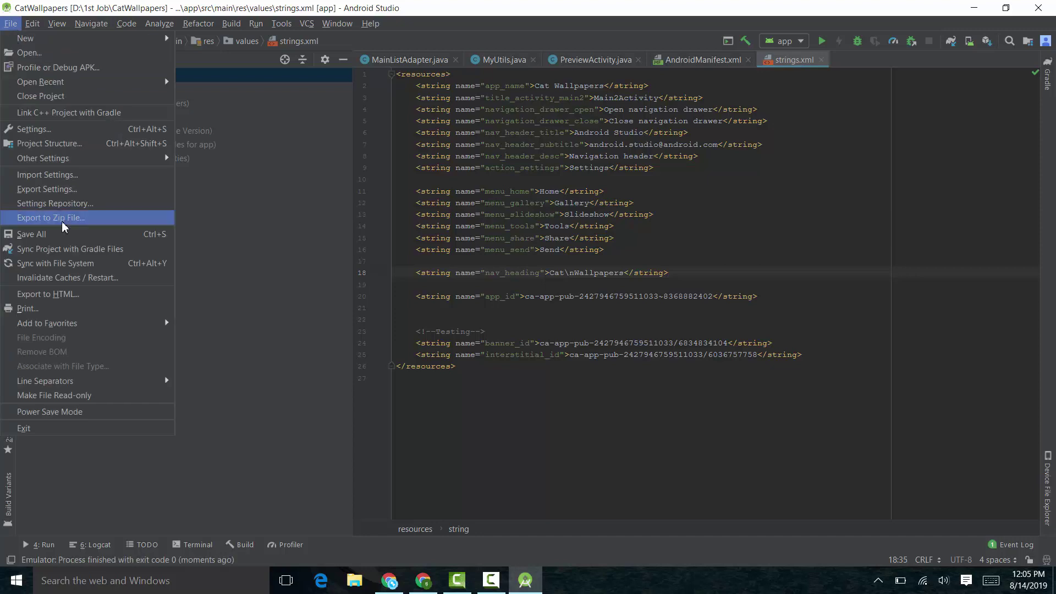
click(53, 233)
click(726, 416)
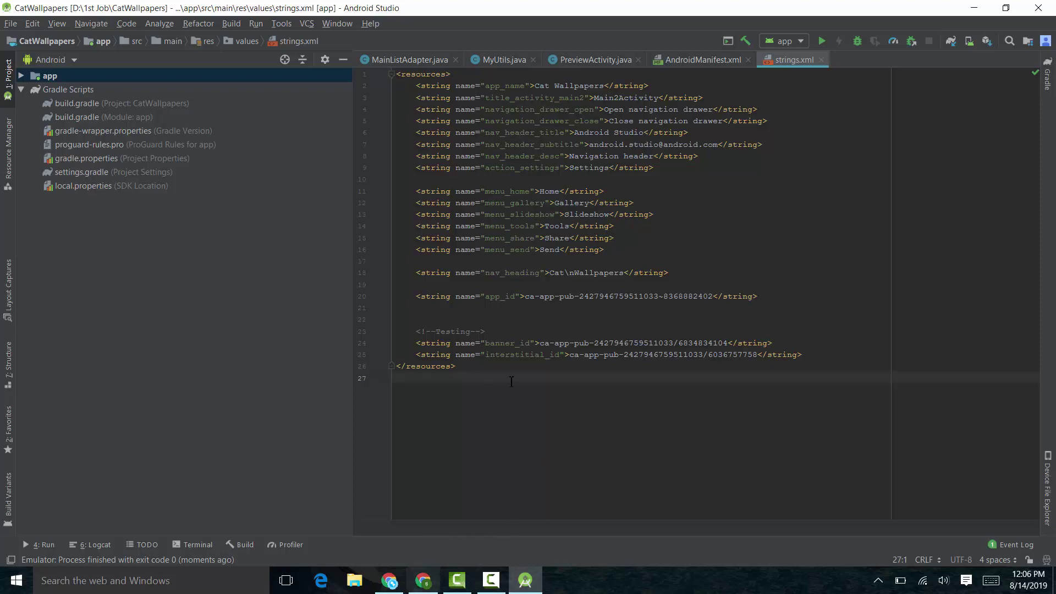
Insert two blank lines after the interstitial_id string and collapse the Gradle Scripts group in the project tree
click(795, 361)
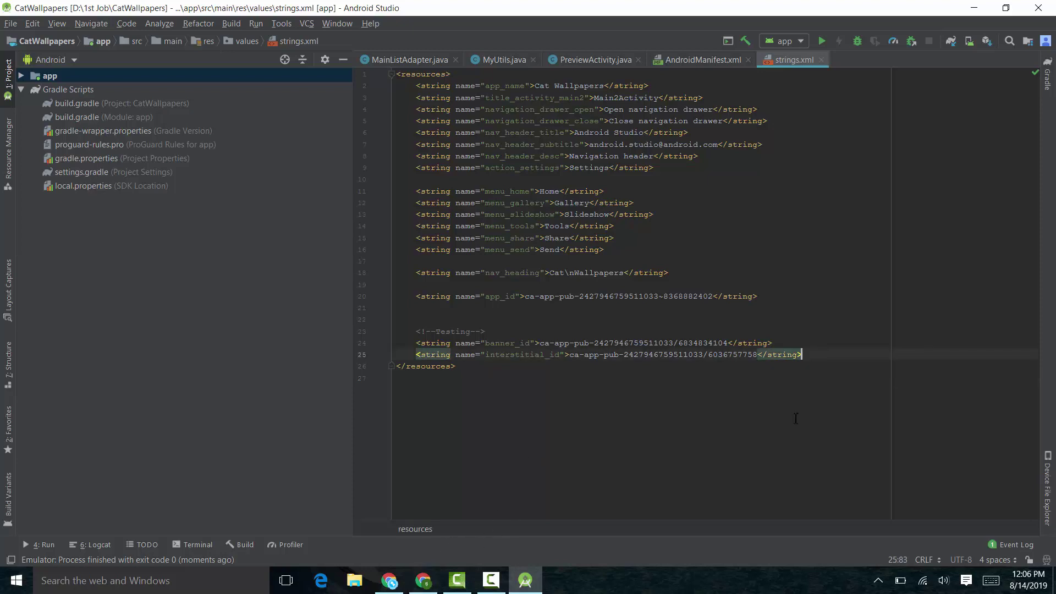
key(Return)
key(Return)
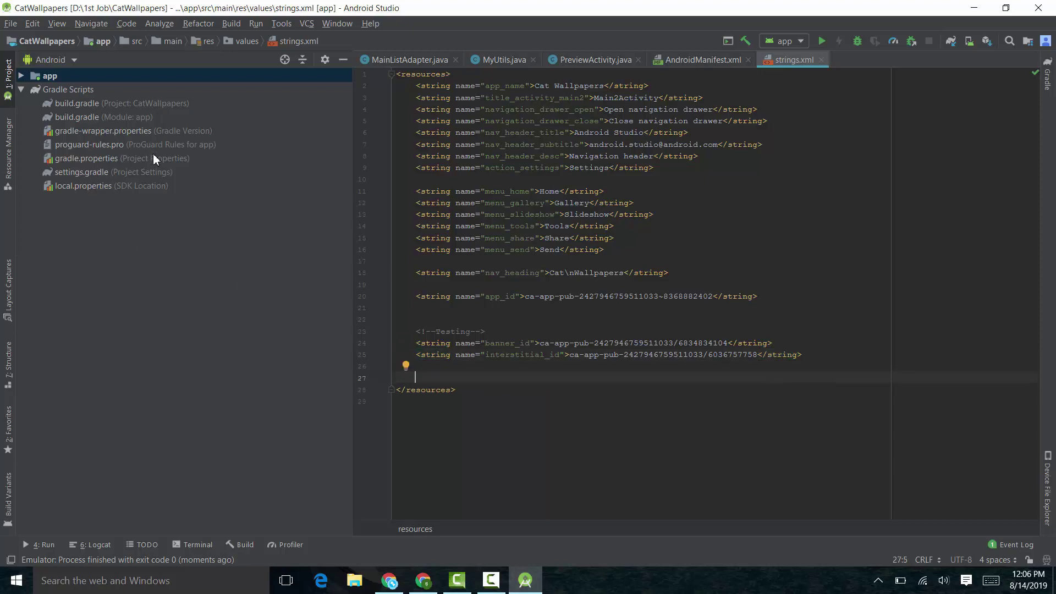
click(21, 91)
click(696, 413)
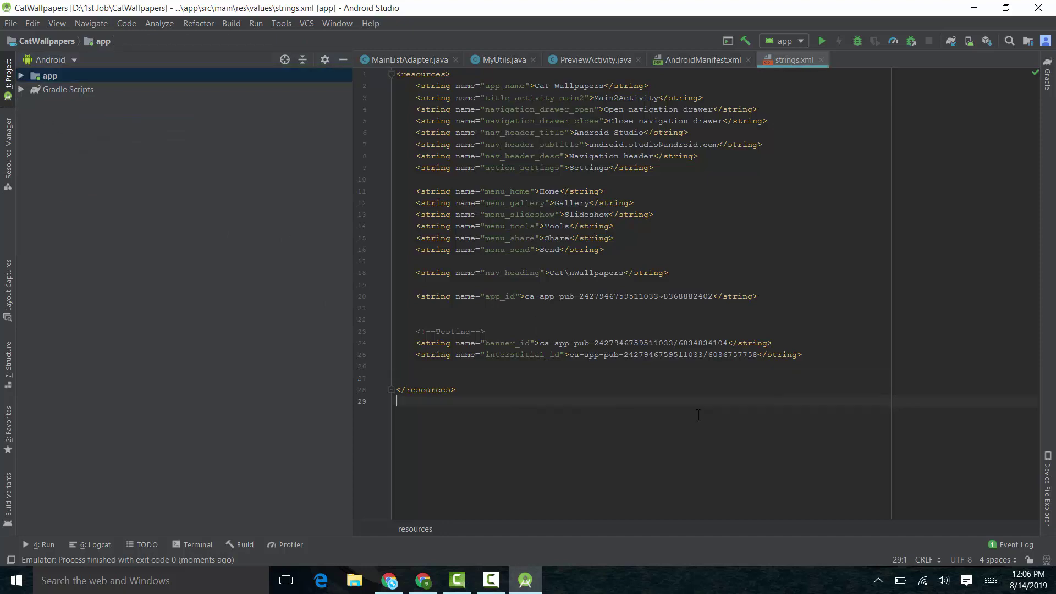
click(776, 345)
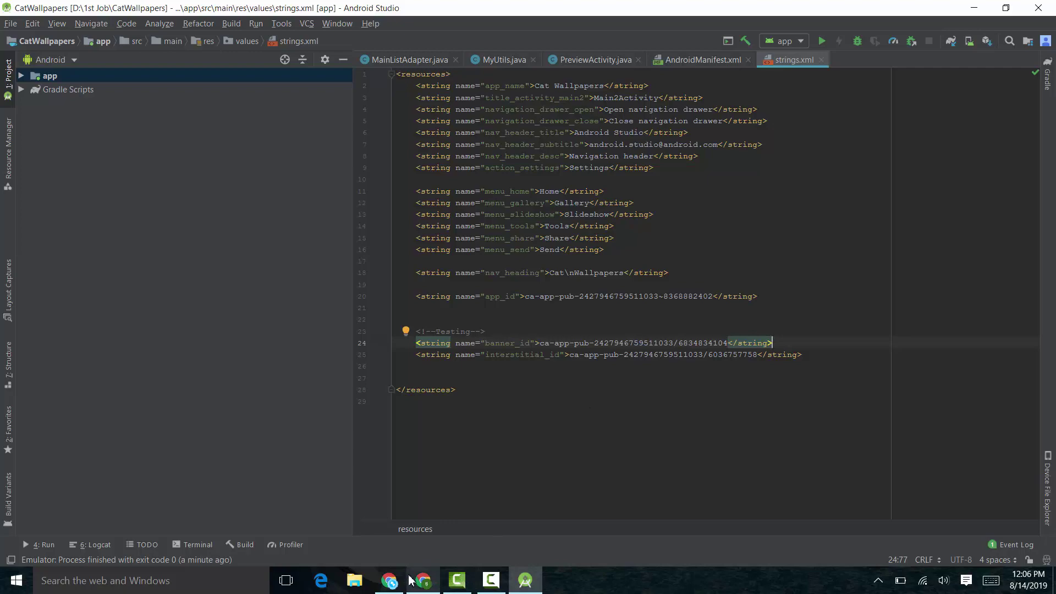
Switch to Chrome and bring up the description of the YouTube video "How to make Wallpaper App For Android in Hindi/Urdu"
click(389, 580)
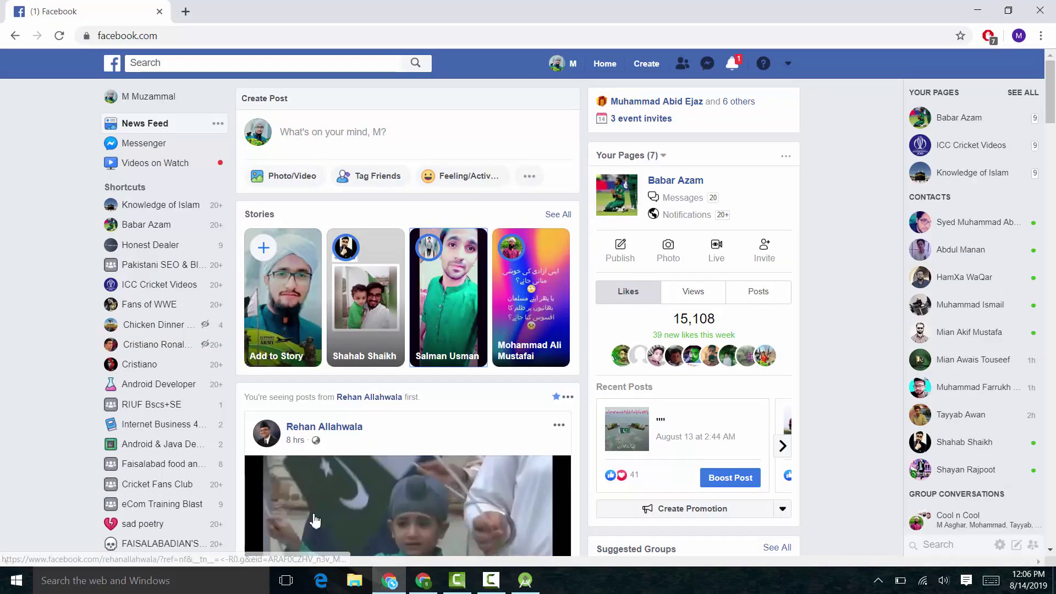
click(389, 580)
click(423, 580)
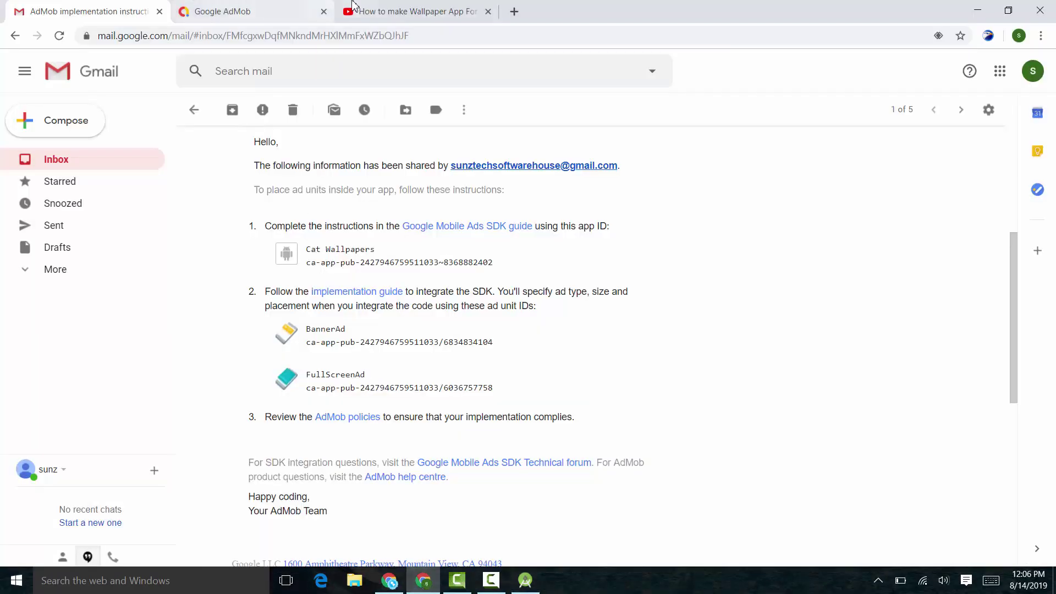
key(ctrl+3)
scroll(175, 488, down, 3)
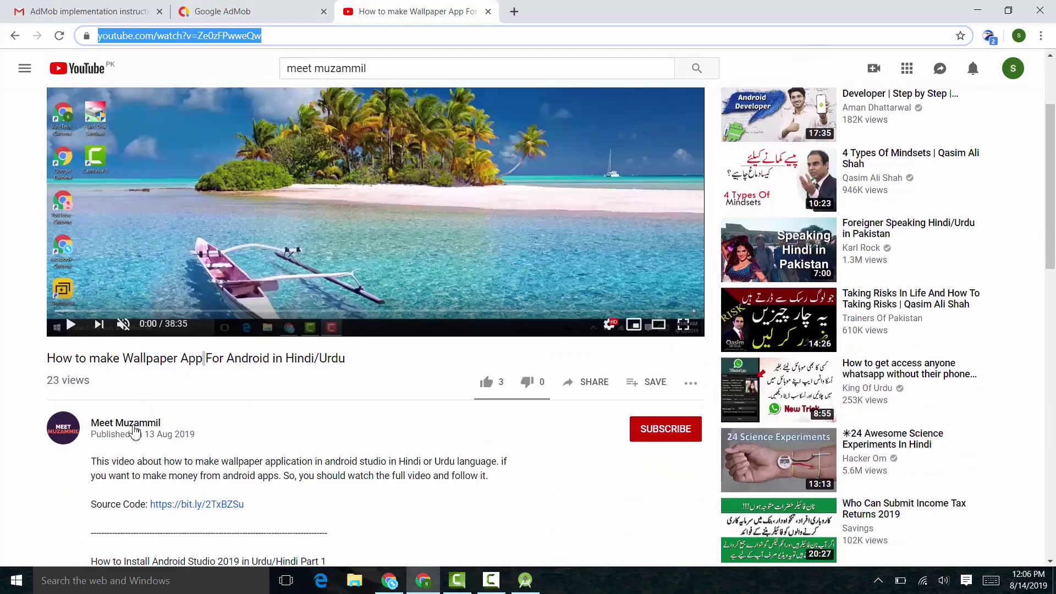
Open the video publisher's channel page, pause the channel trailer and subscribe to the channel
click(130, 425)
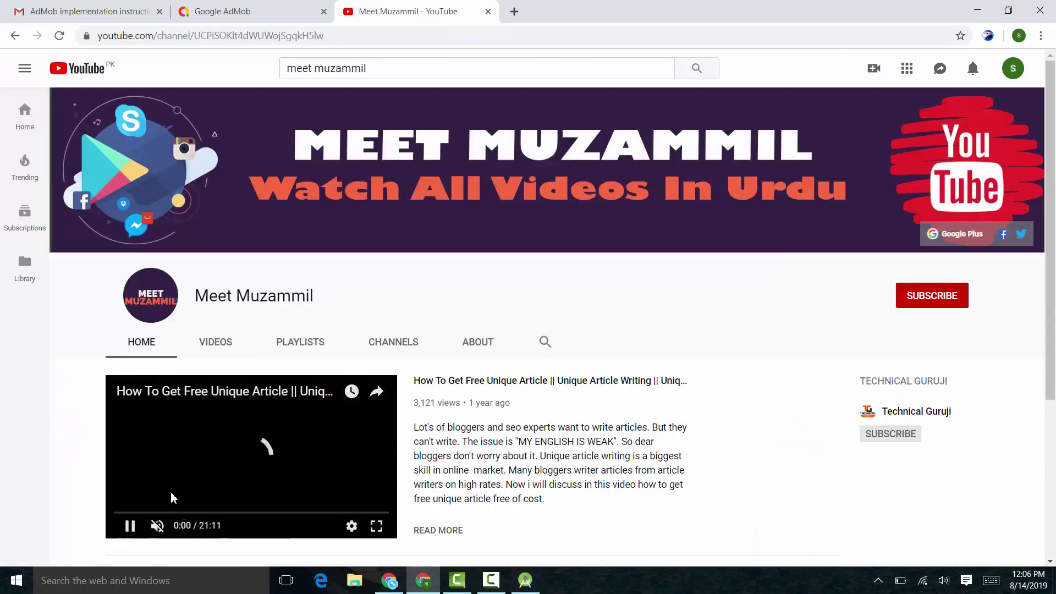
click(300, 451)
click(943, 305)
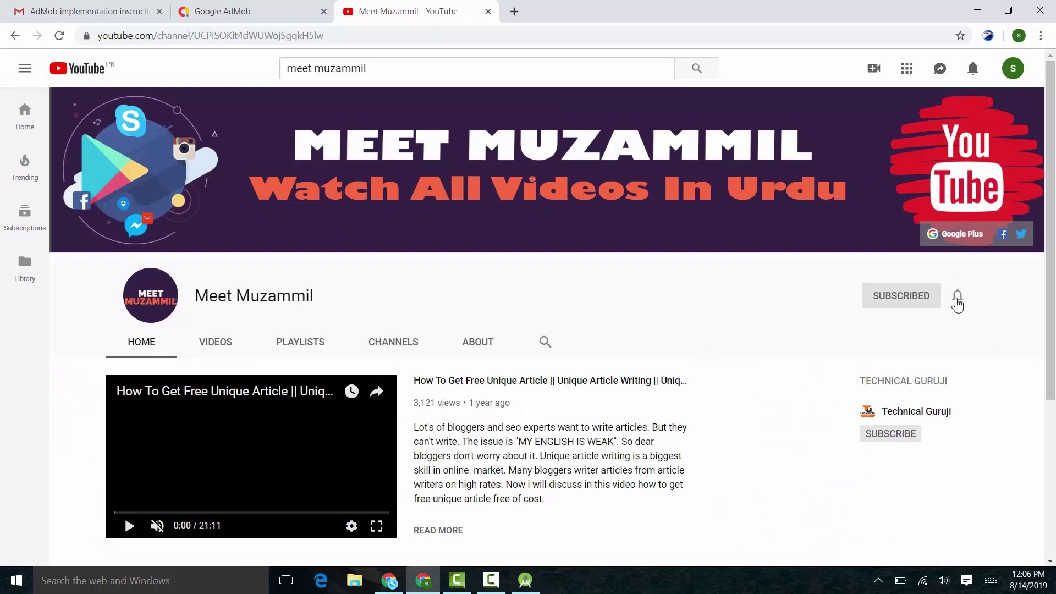